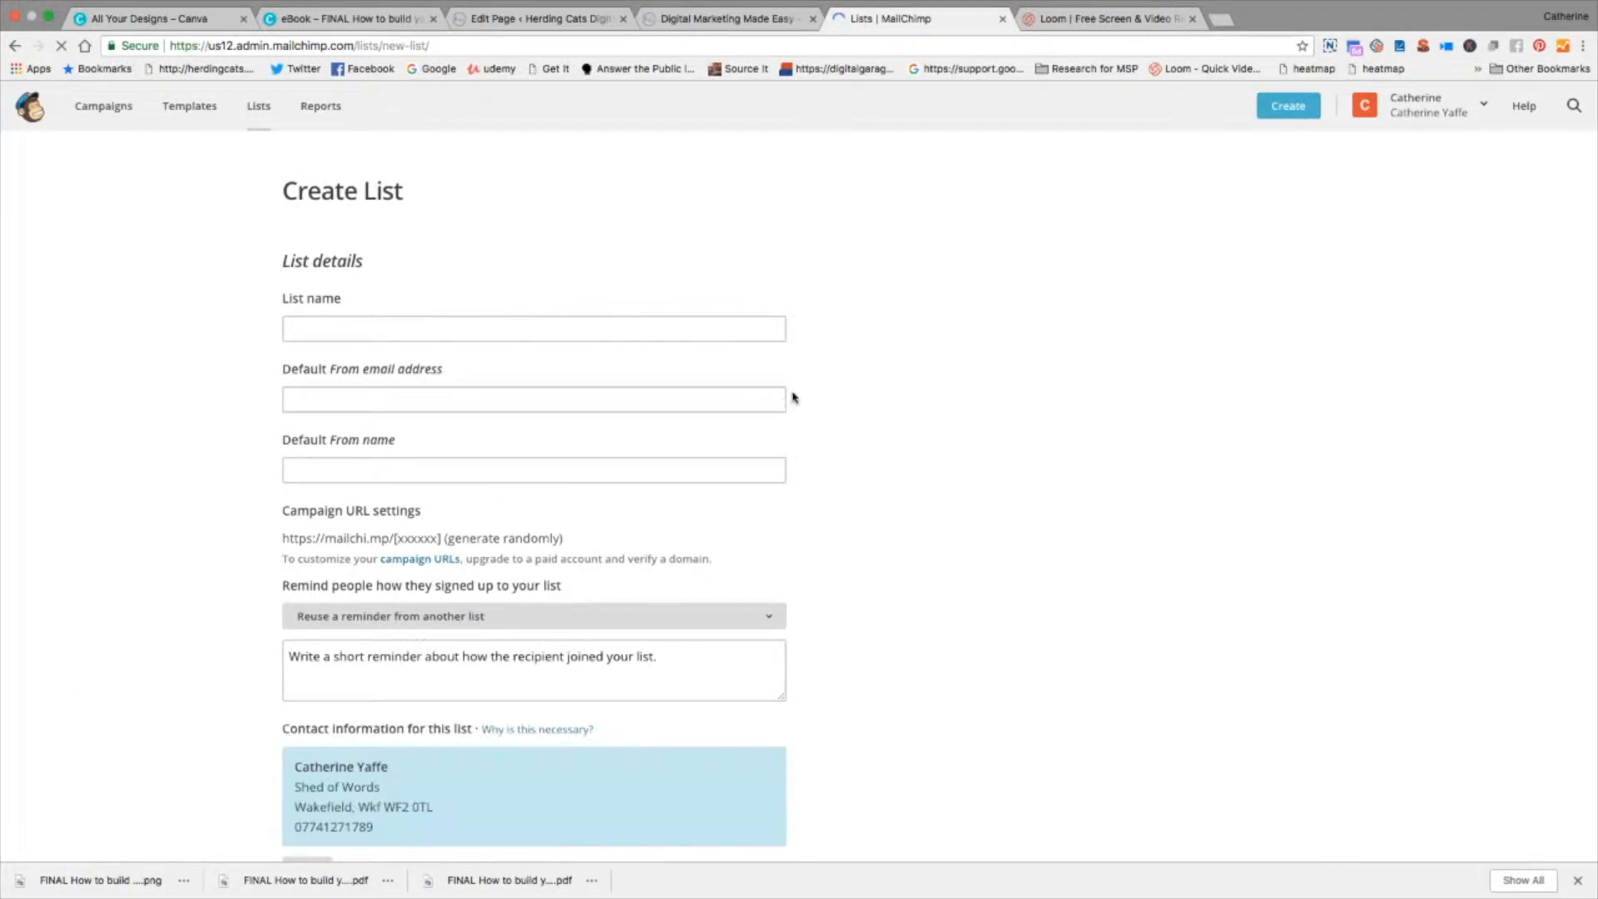
Step: Name the new list "Guide to starting your email list"
click(588, 327)
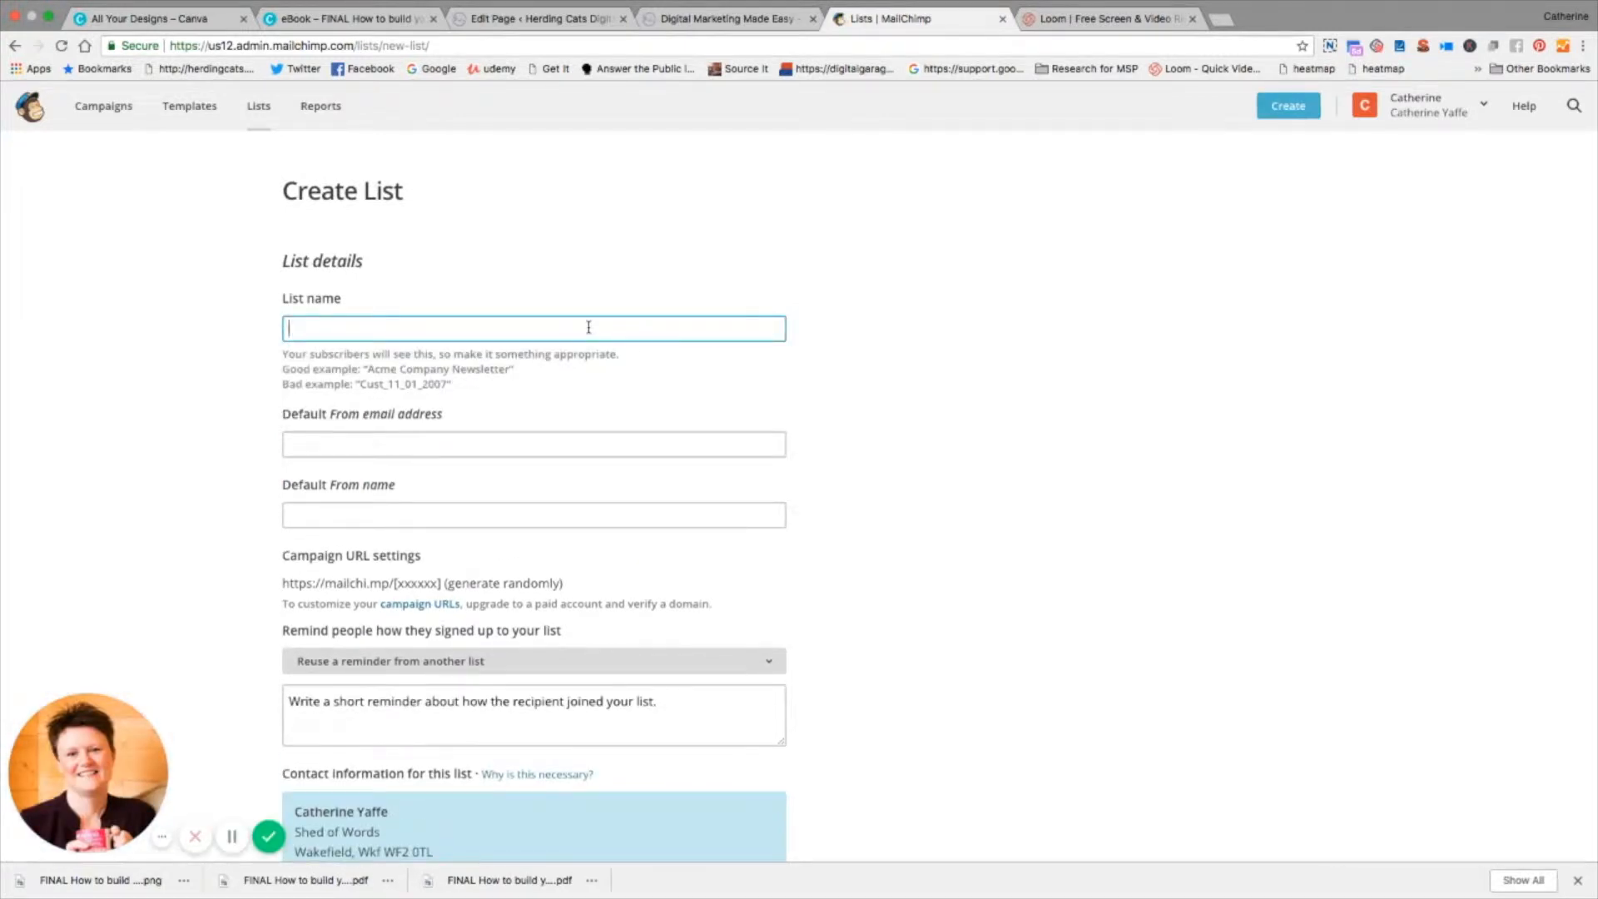
text(Guide)
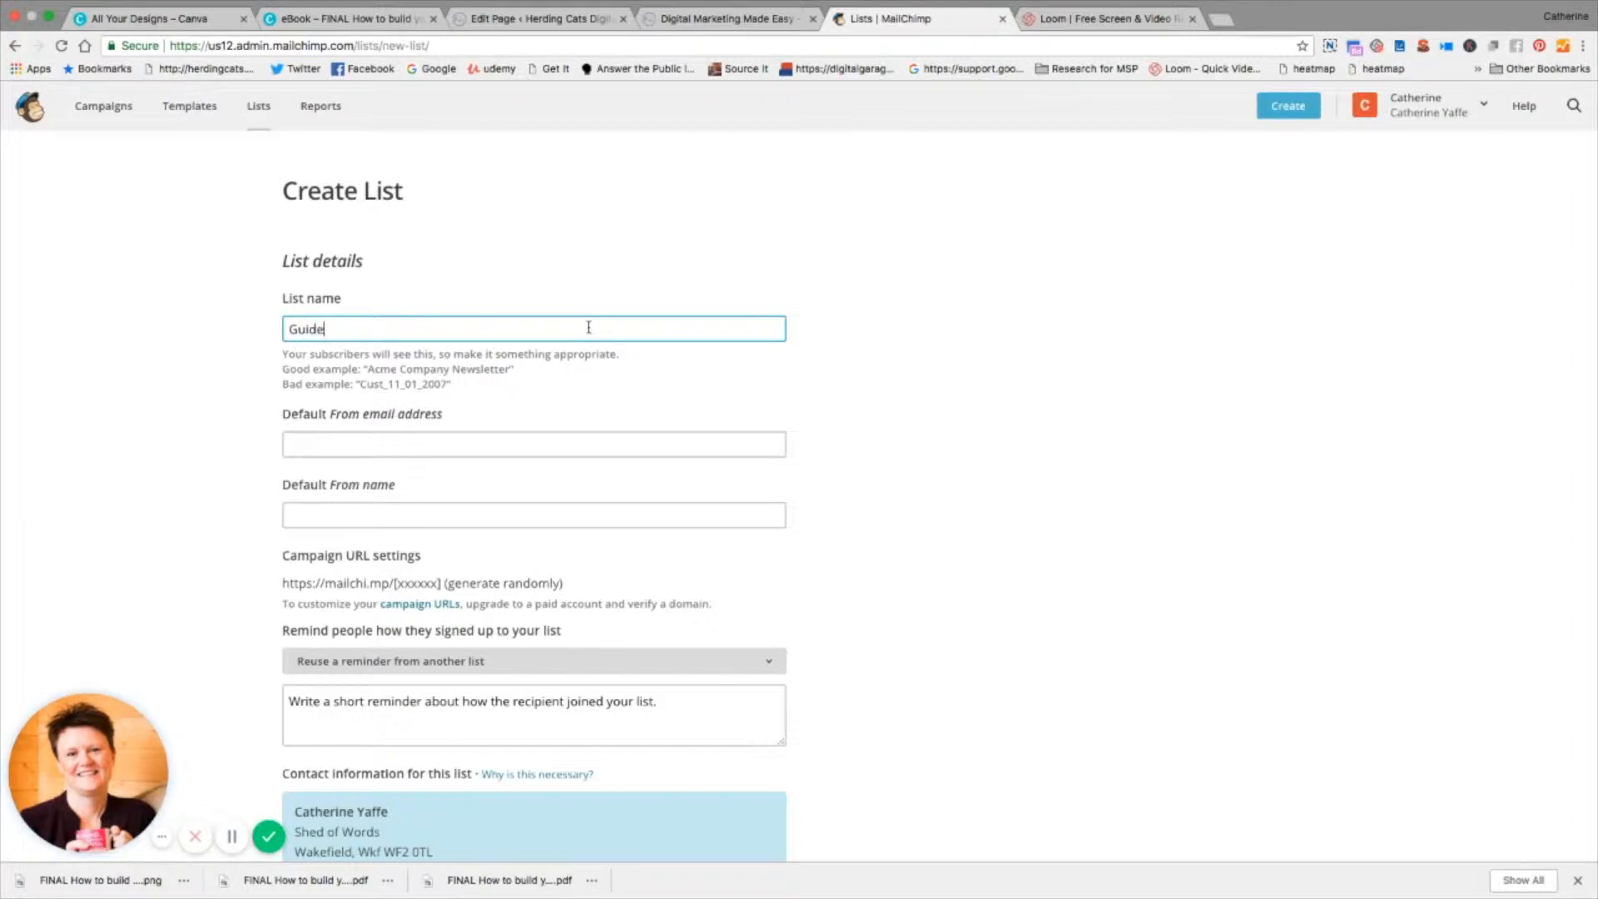
text( to c)
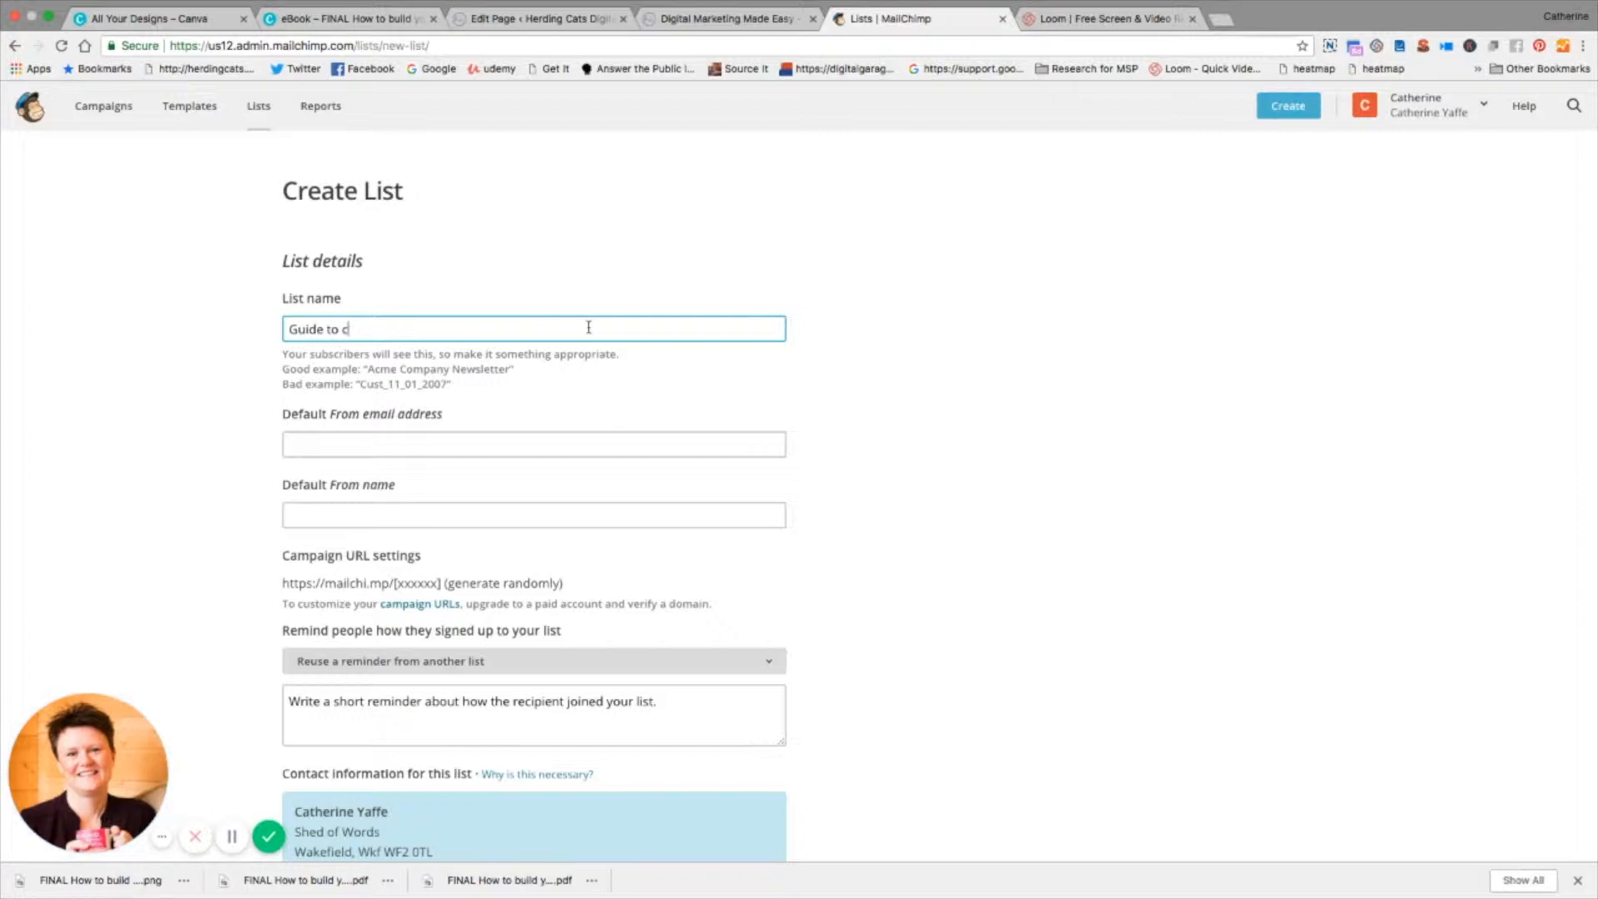
key(BackSpace)
text(starting your email list)
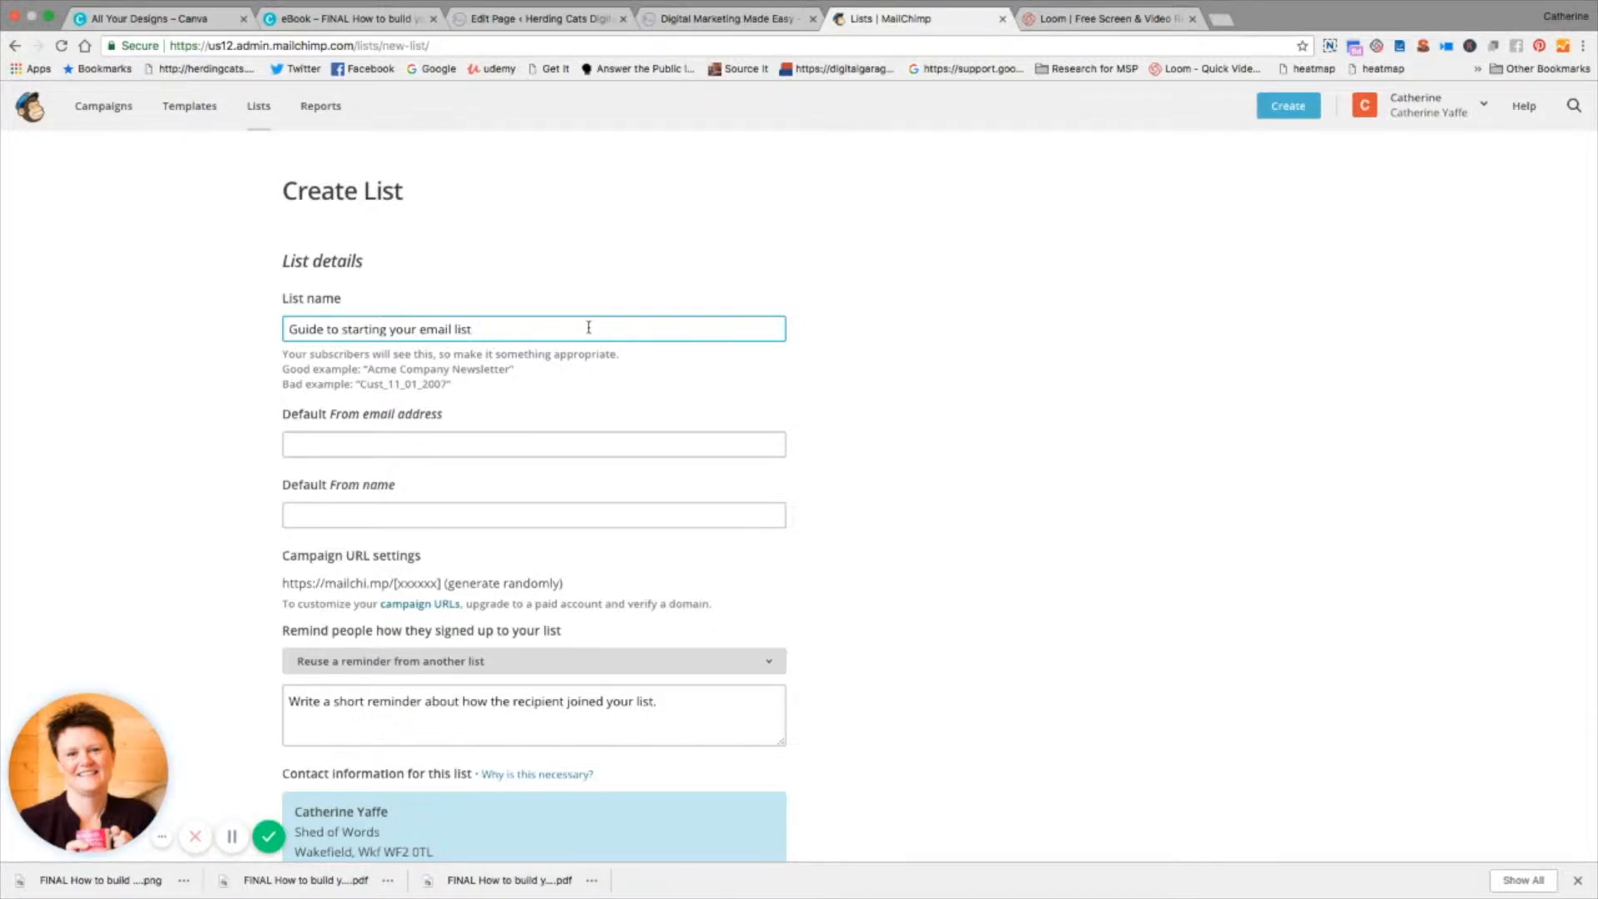
Step: Fill in the sender's e-mail as the list's default From email address
click(466, 443)
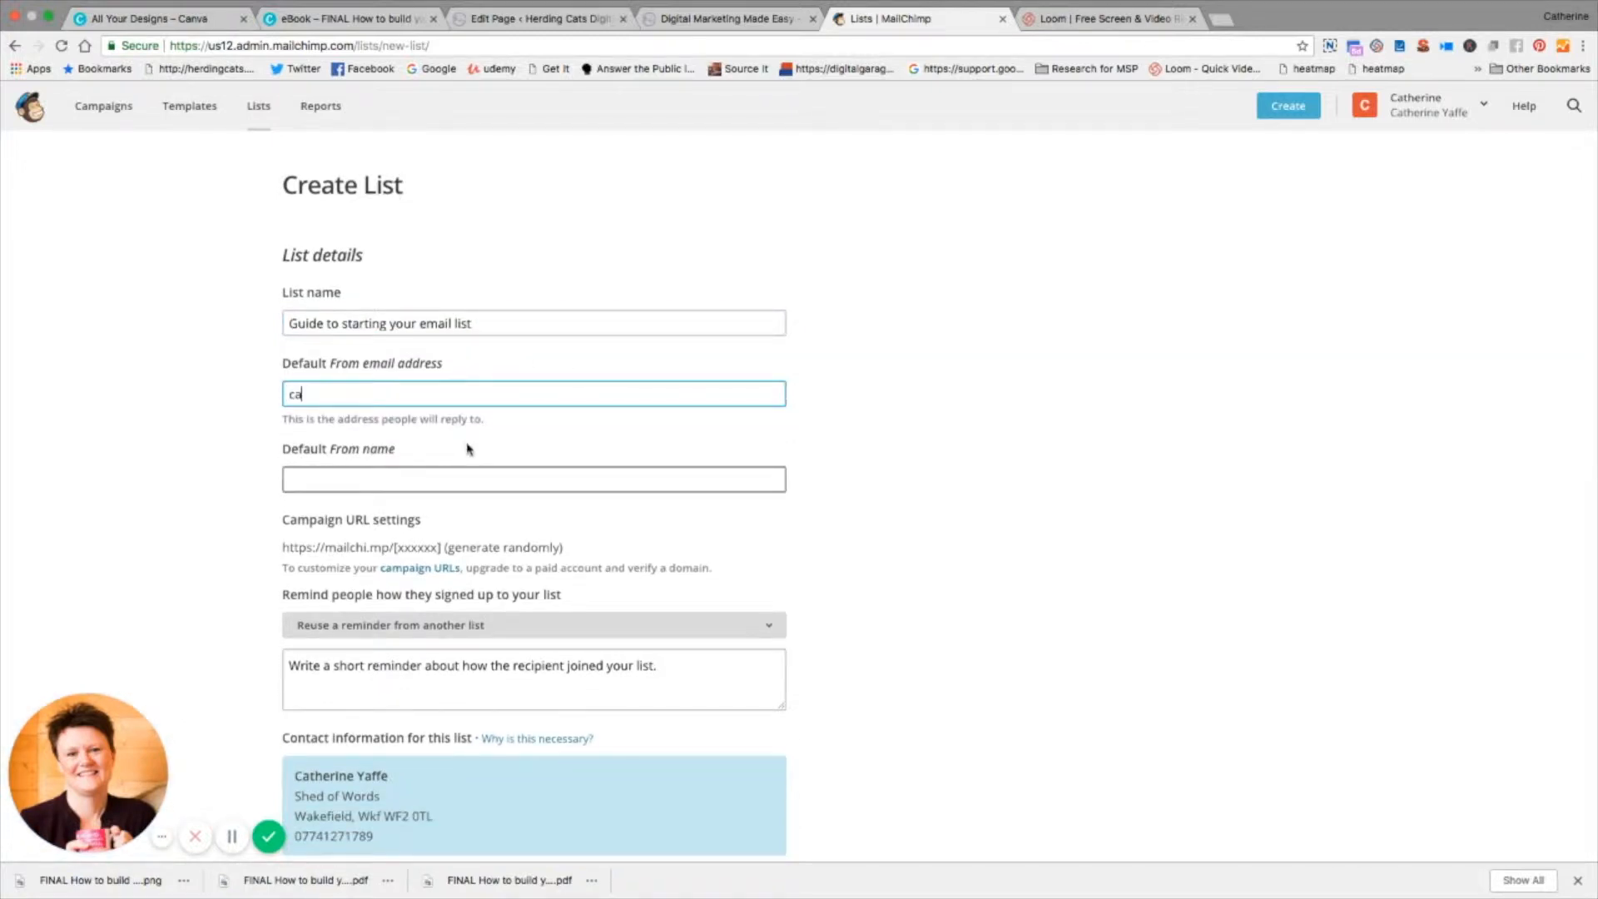
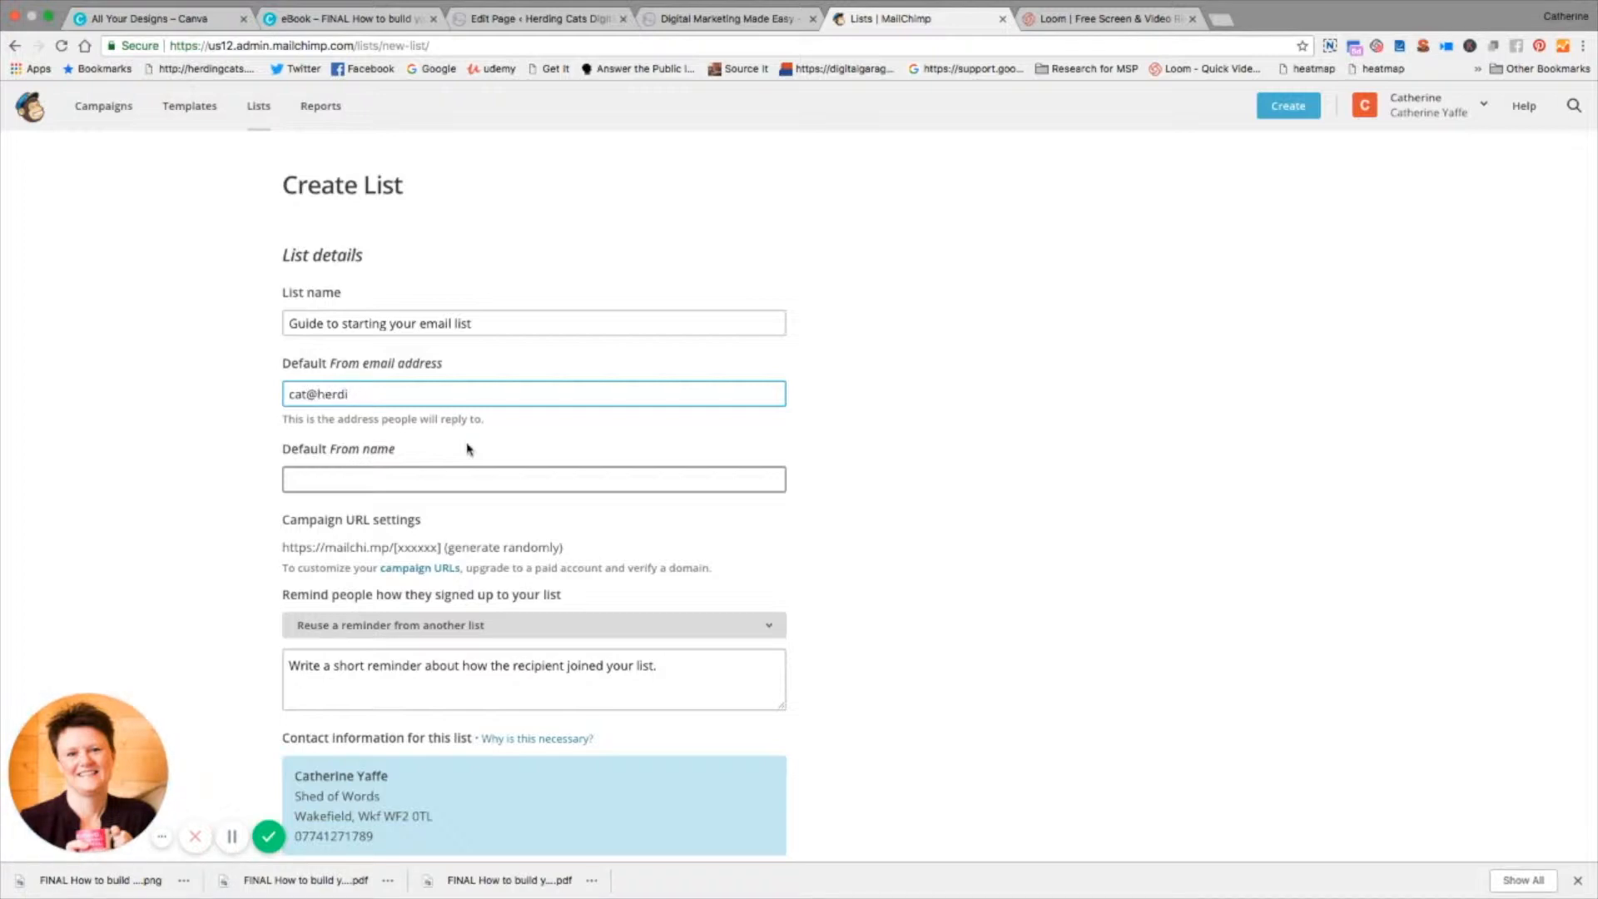
Step: Set the list's default From name to "Digital Marketing Made Easy"
click(435, 473)
text(Digita)
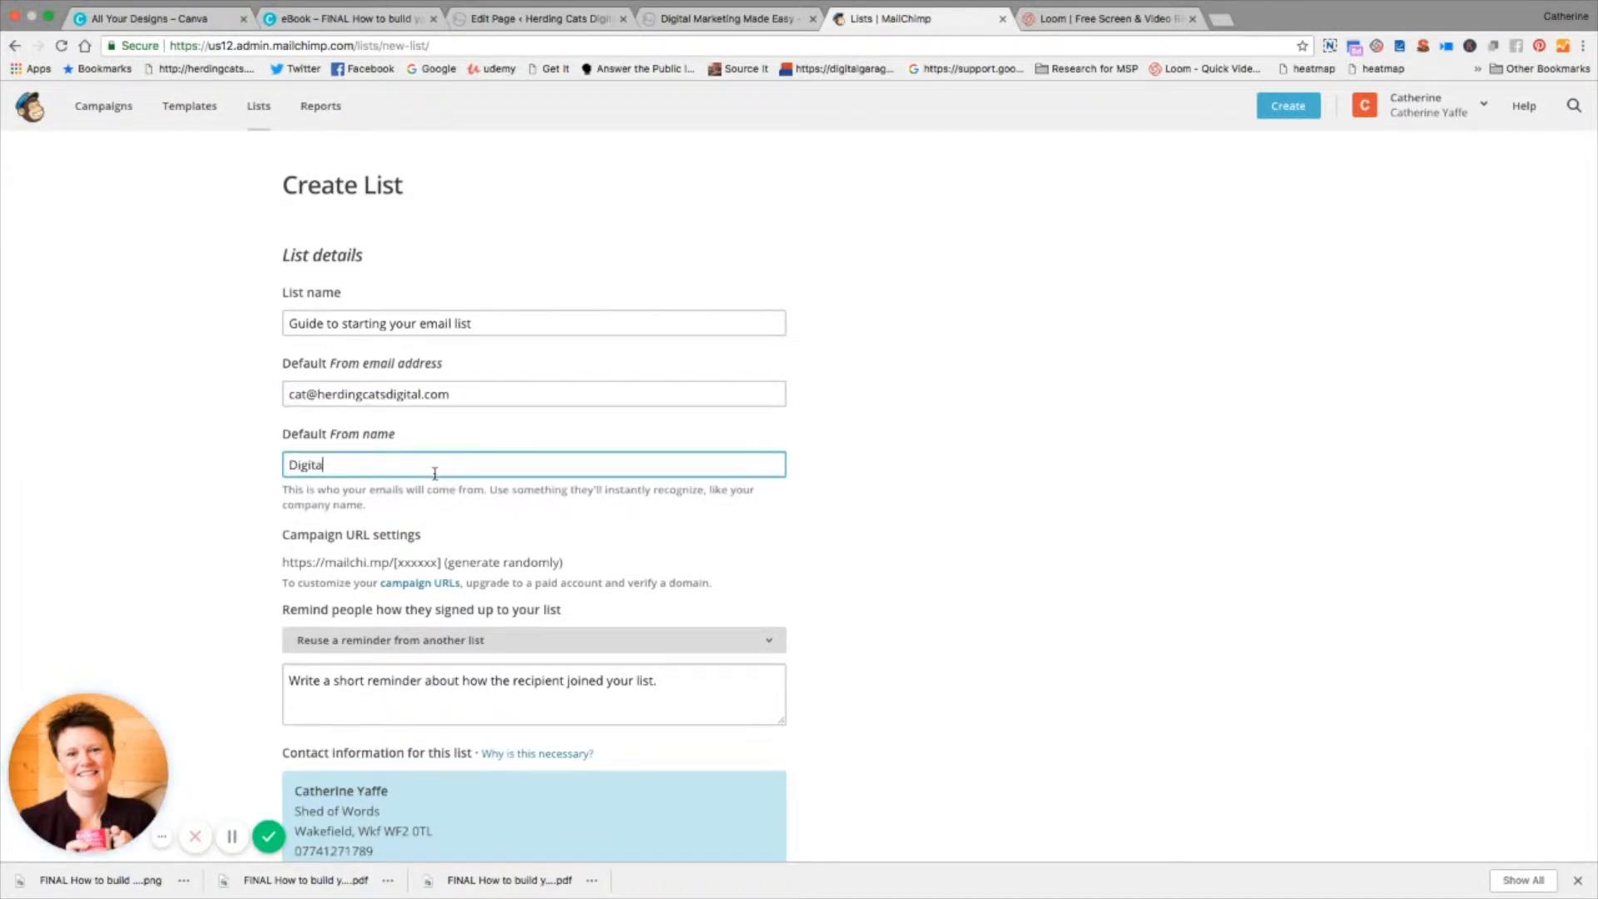
text(l Marketing Made Easy)
Step: Reuse the signup reminder from the Digital Strategy BluePrint list for this list
scroll(824, 536, down, 2)
scroll(839, 529, down, 1)
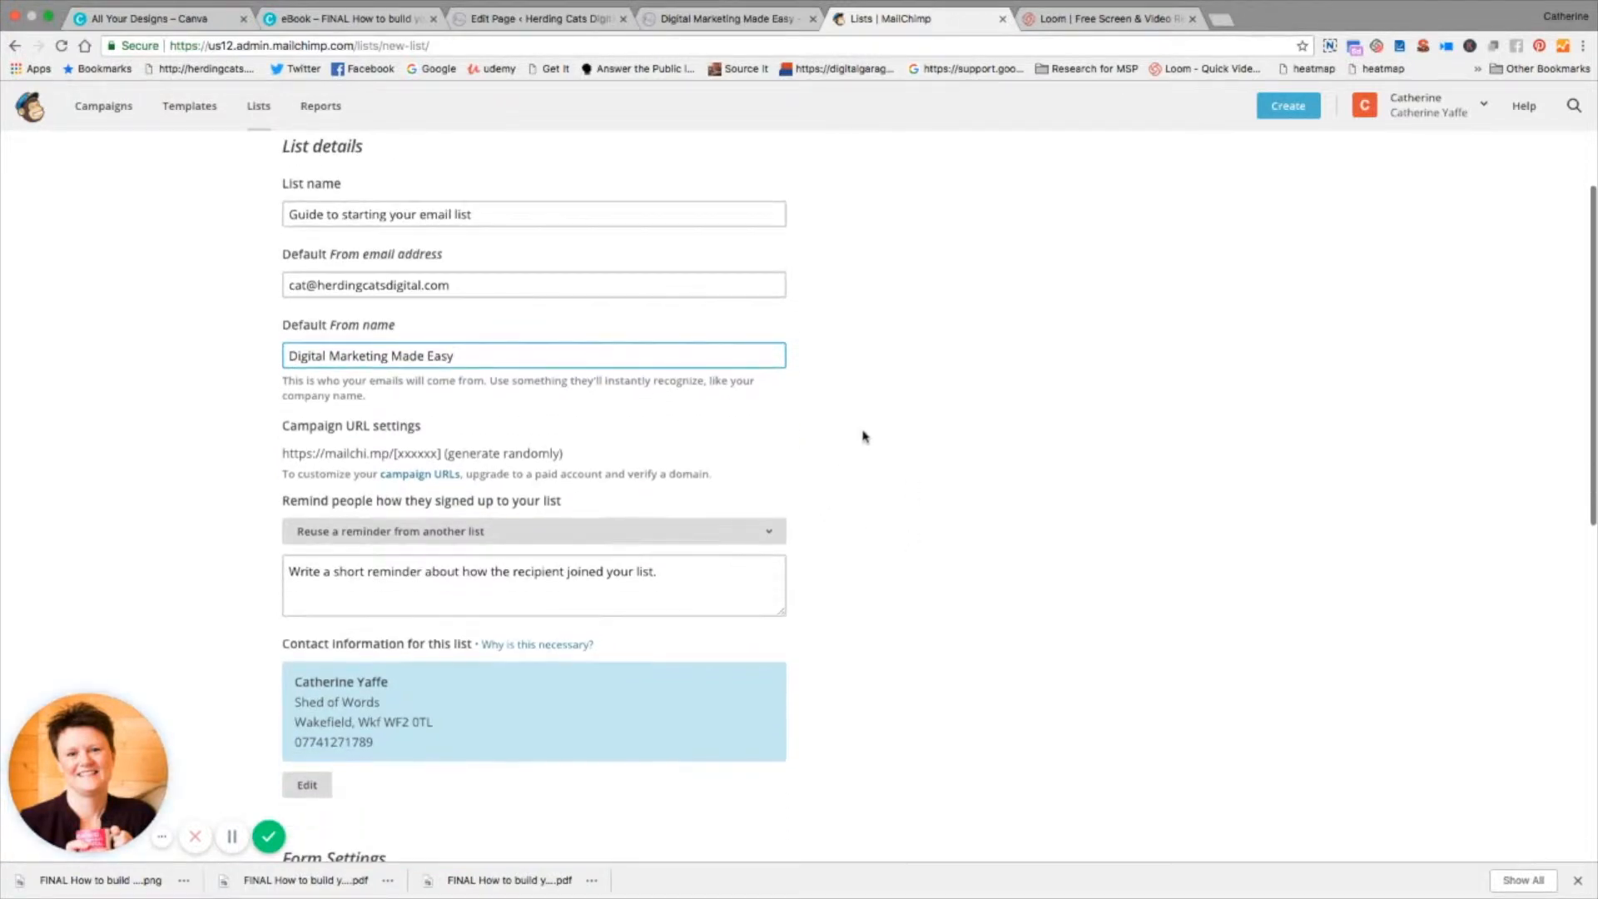
click(748, 533)
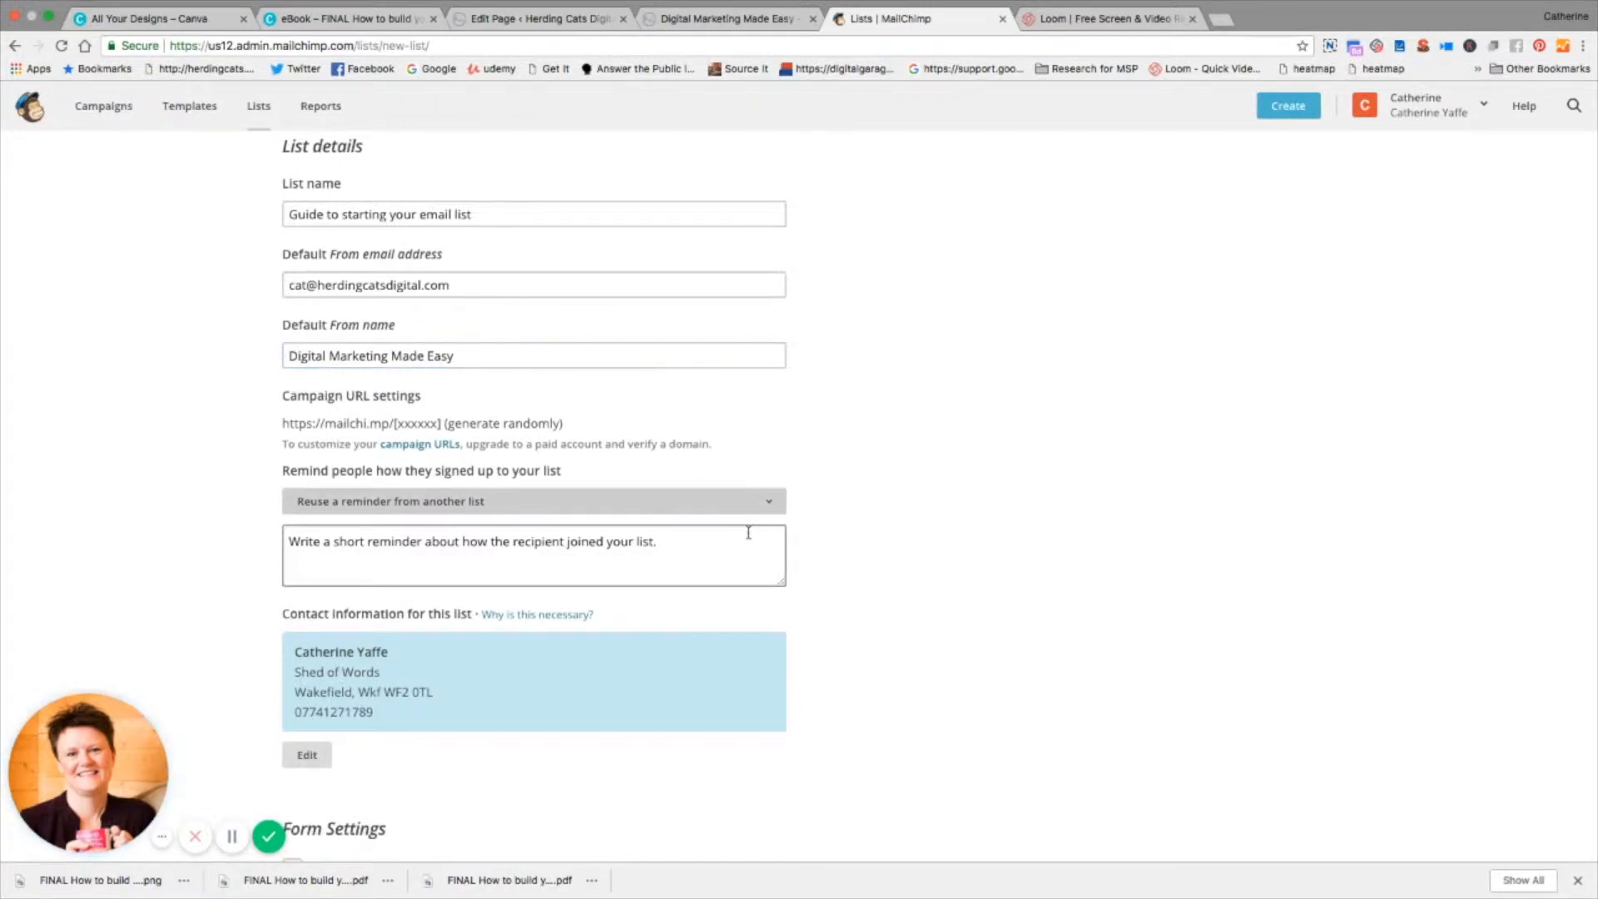
click(550, 562)
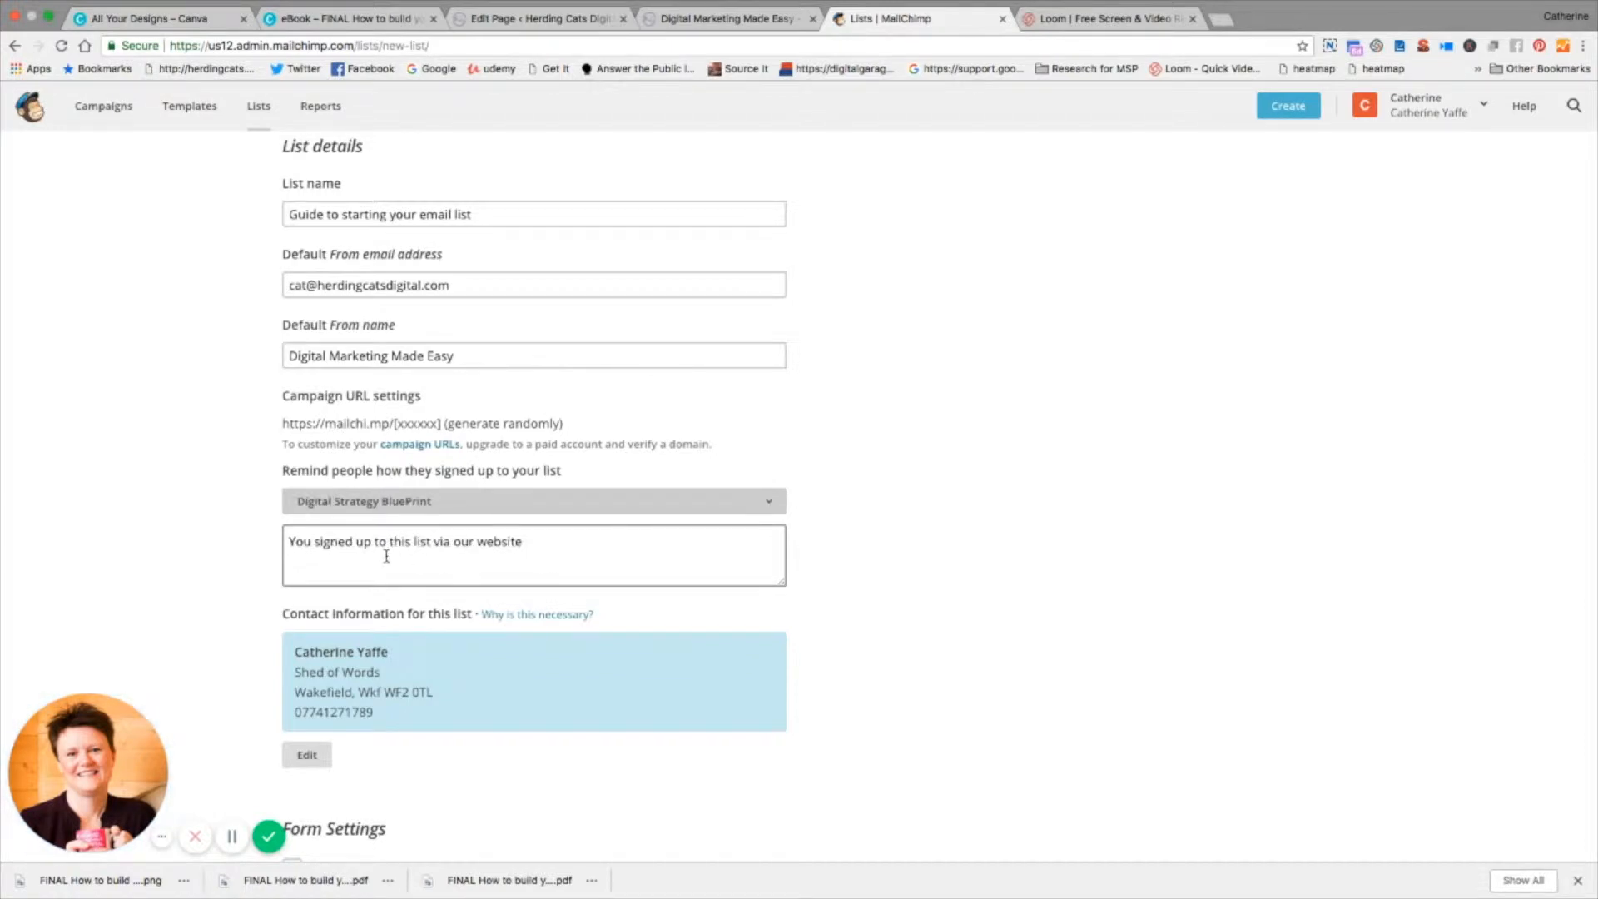
Step: Enable double opt-in in the form settings and save the new list
scroll(1134, 566, down, 8)
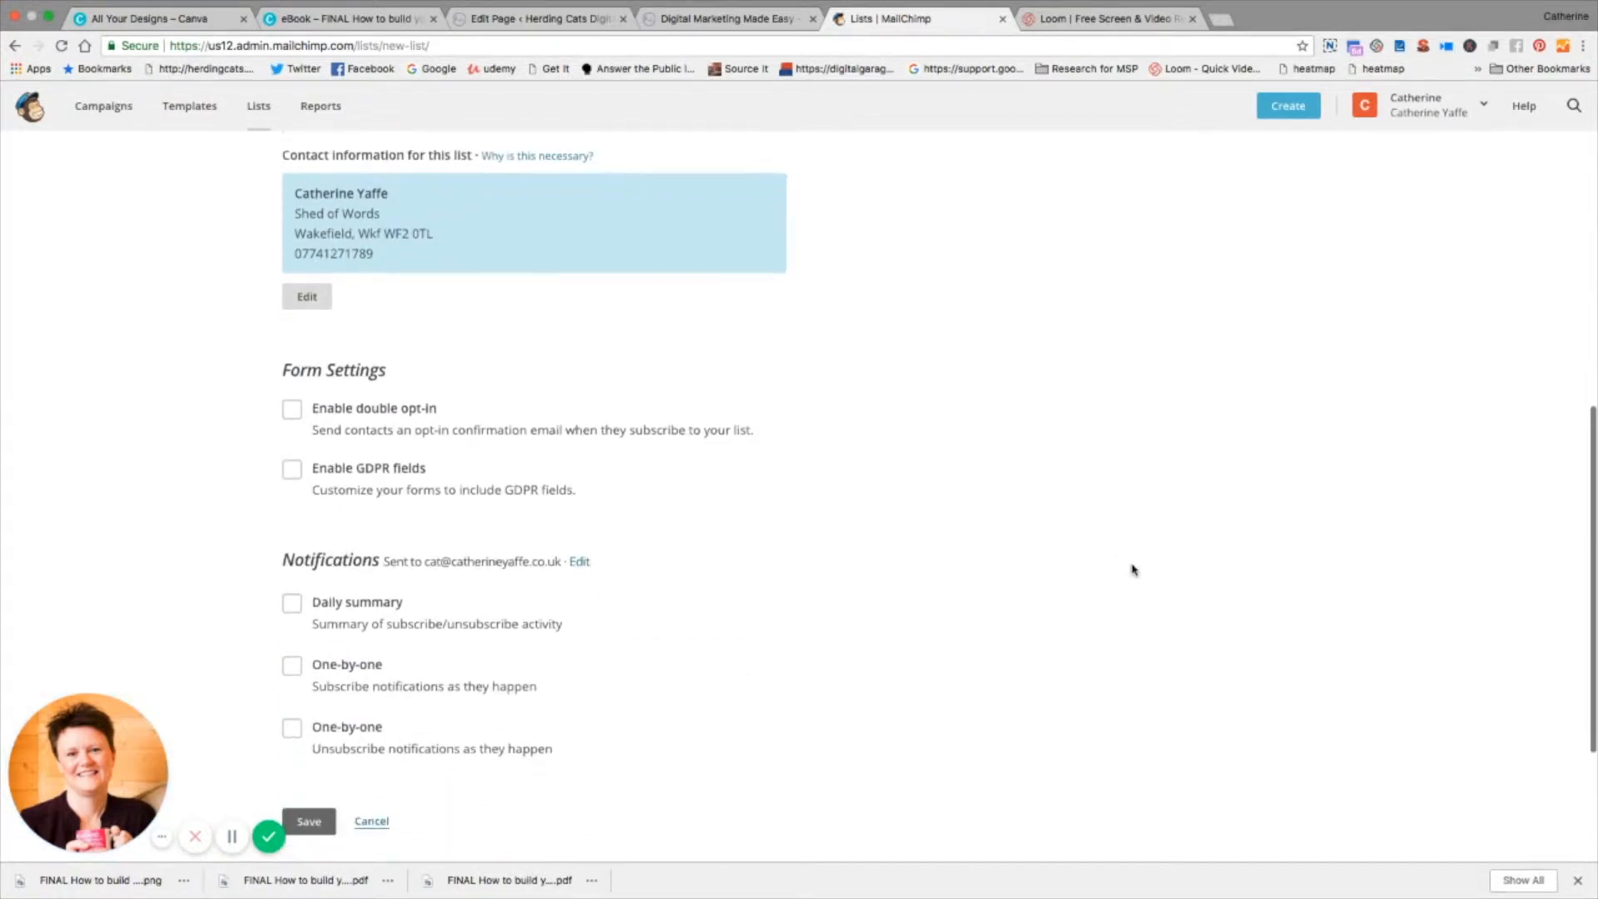
click(293, 408)
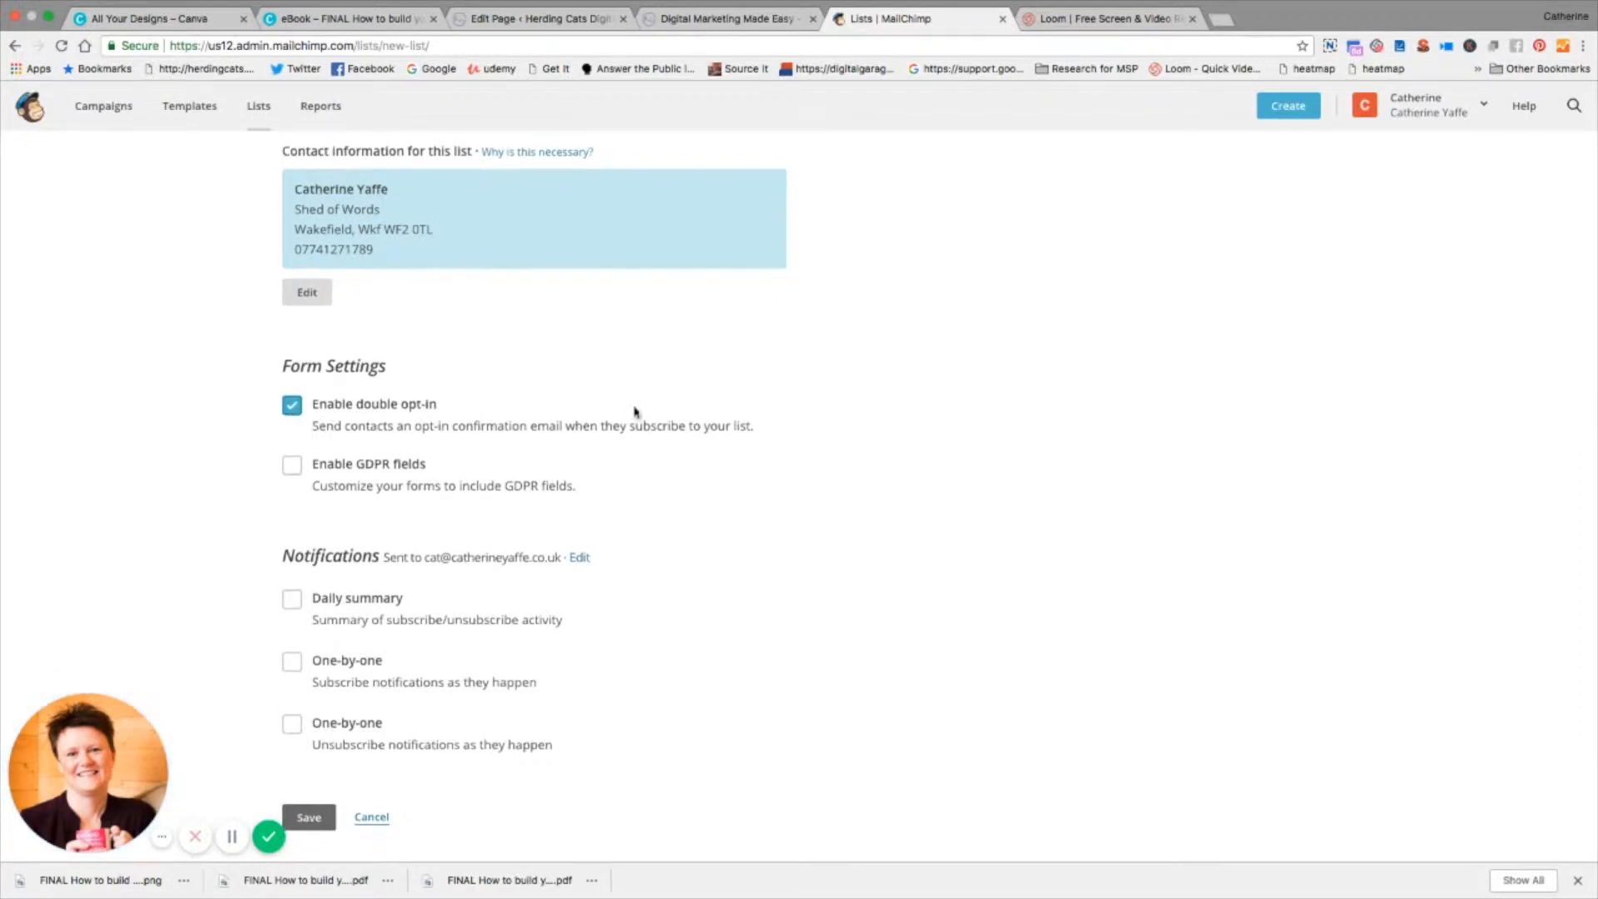
click(312, 818)
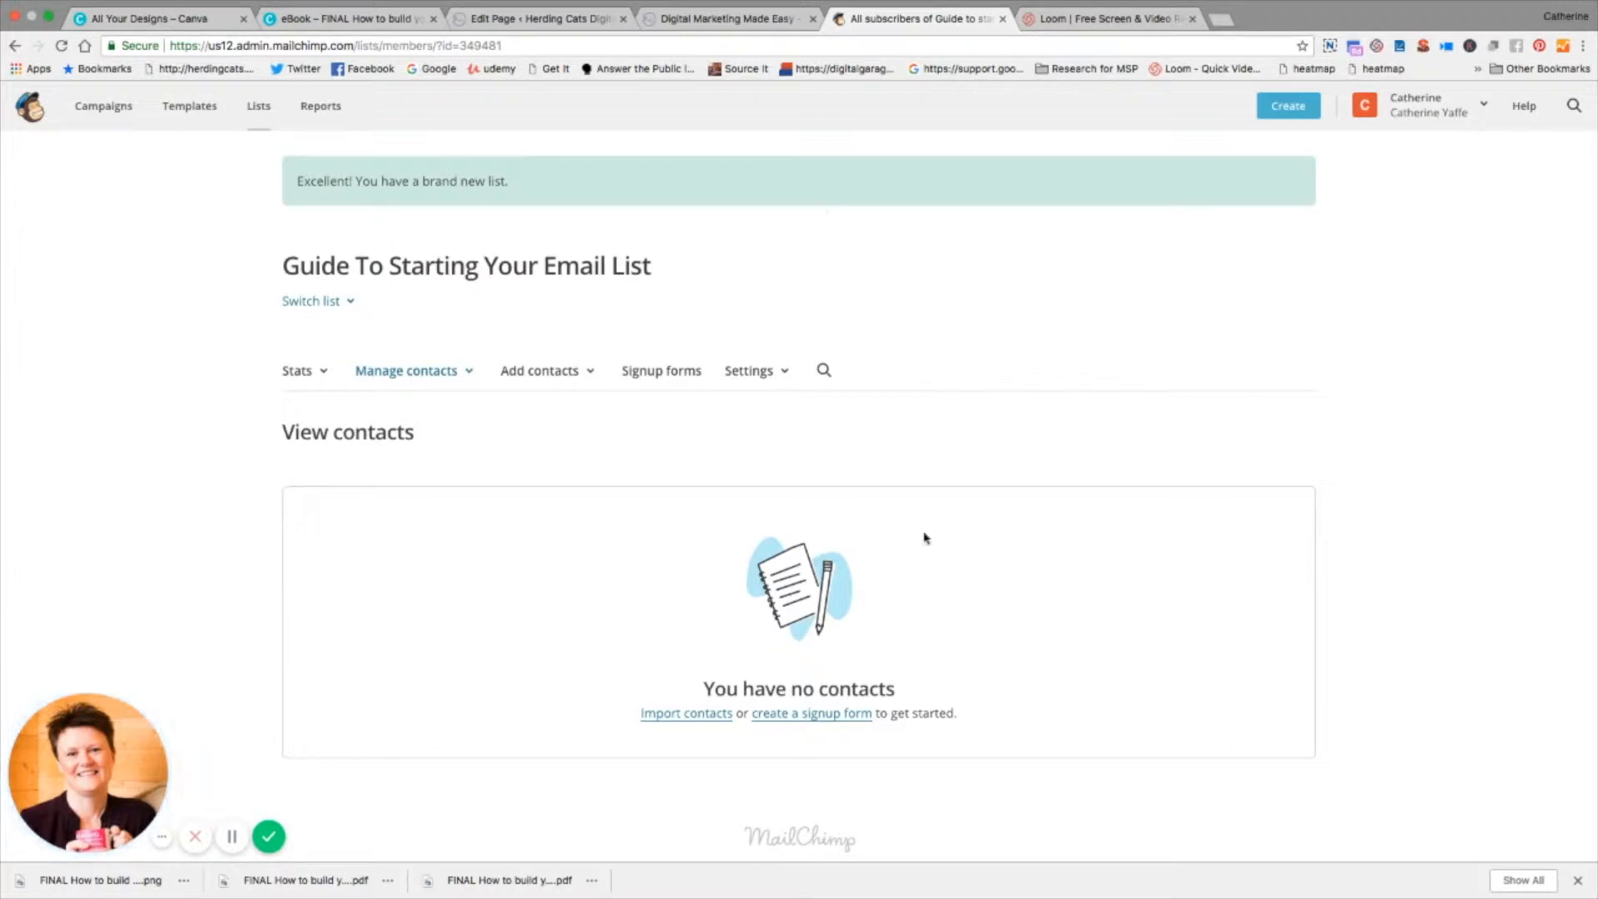
Step: Open the Form builder from the new list's signup form options
click(672, 378)
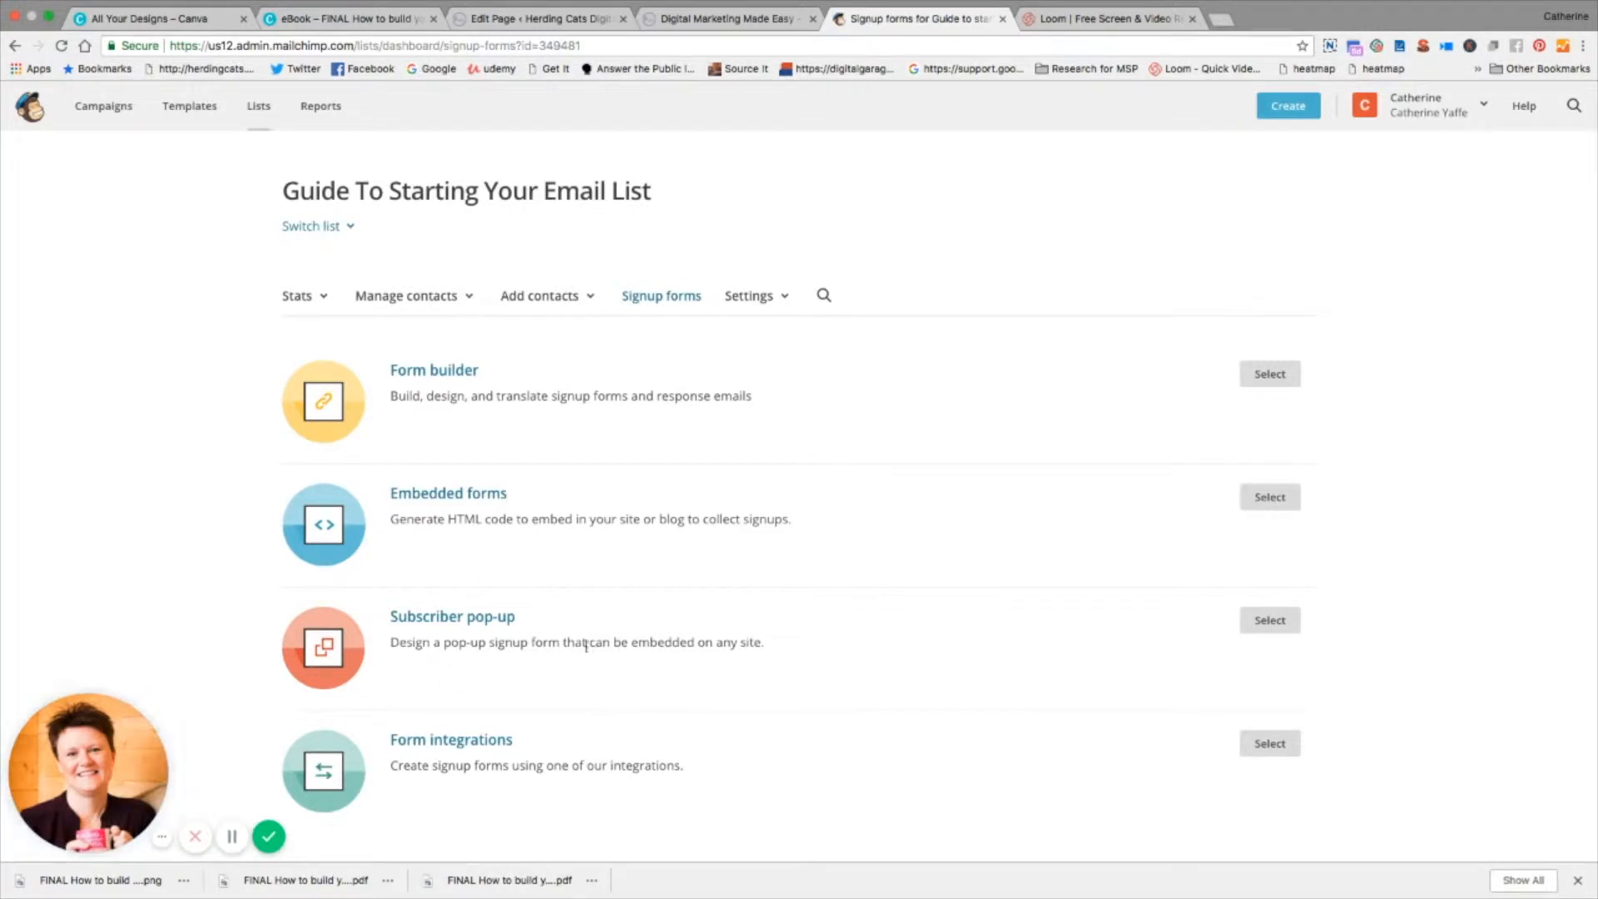
scroll(674, 792, down, 2)
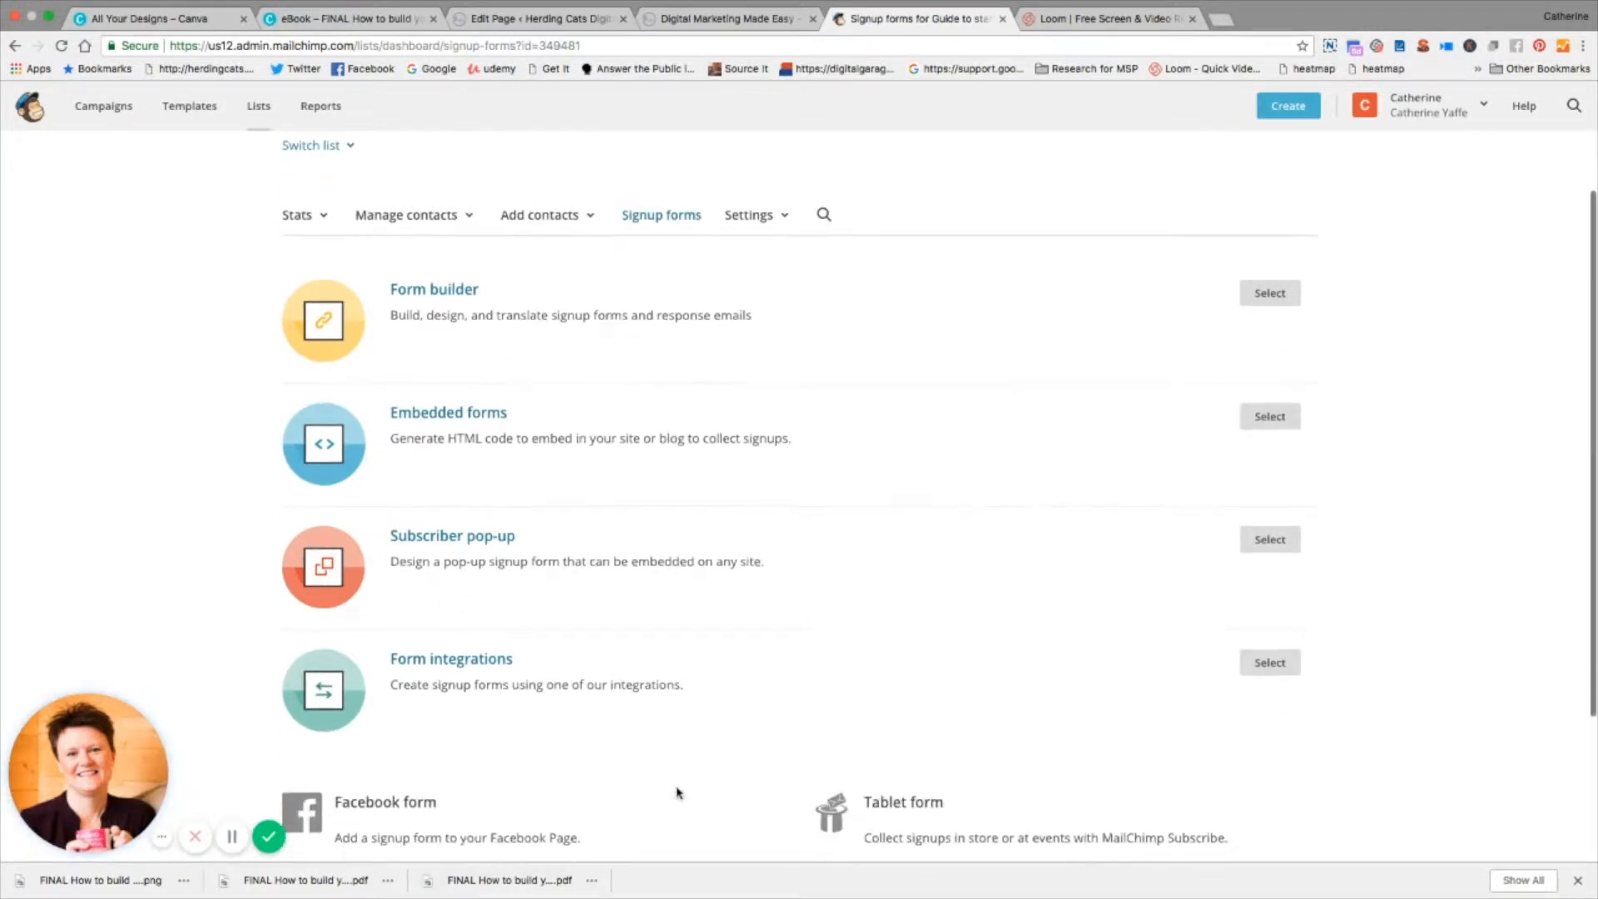
scroll(674, 795, up, 2)
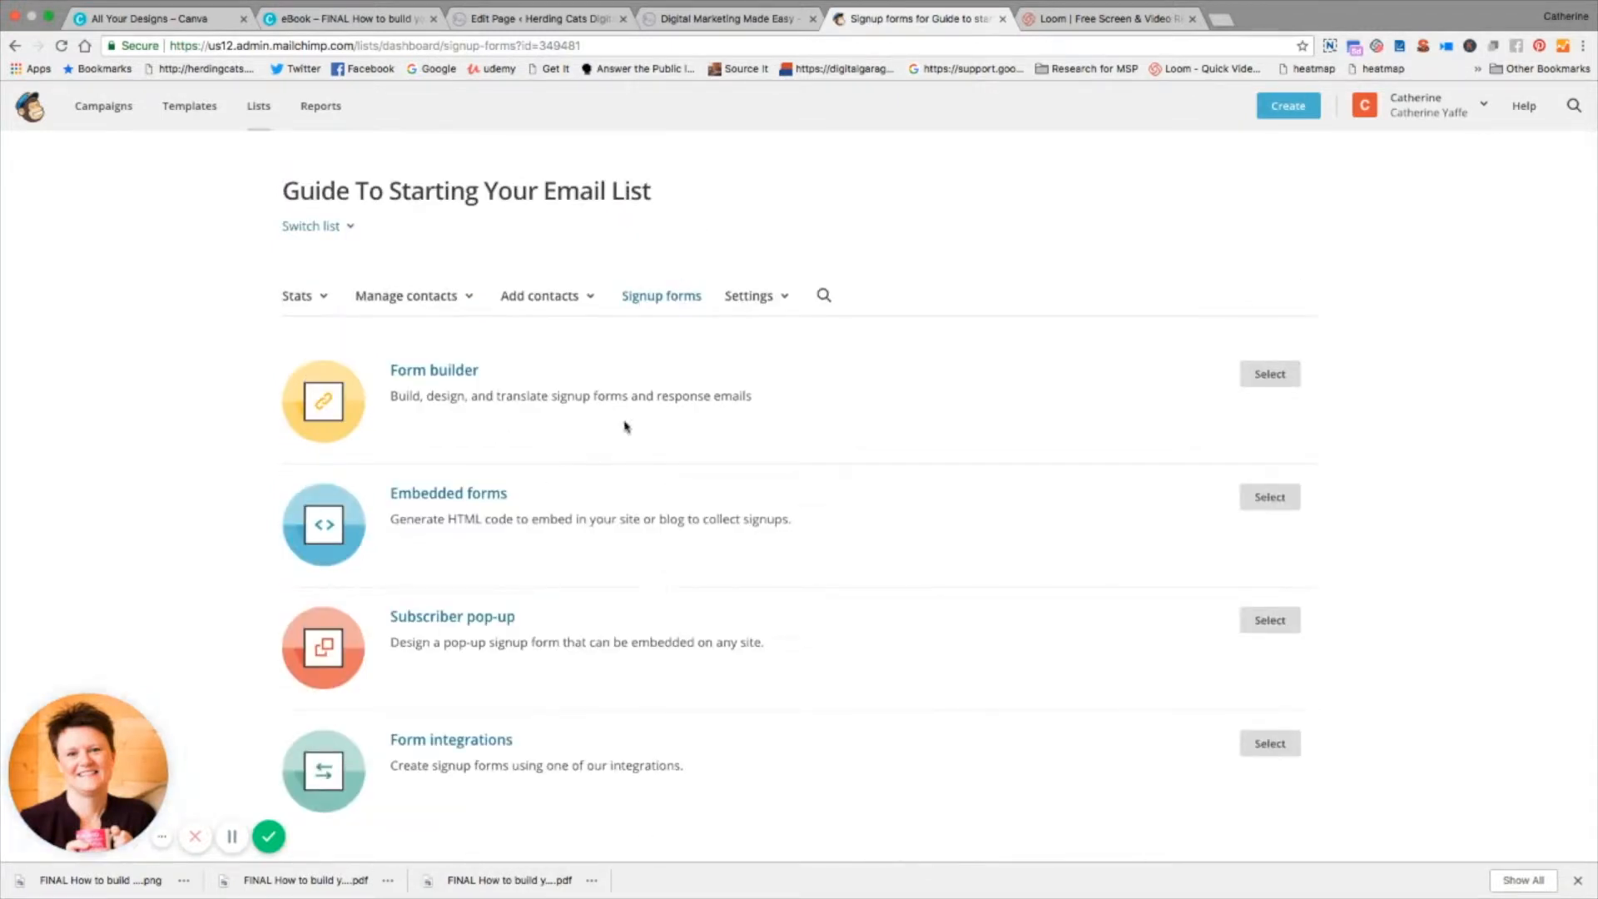
click(1277, 379)
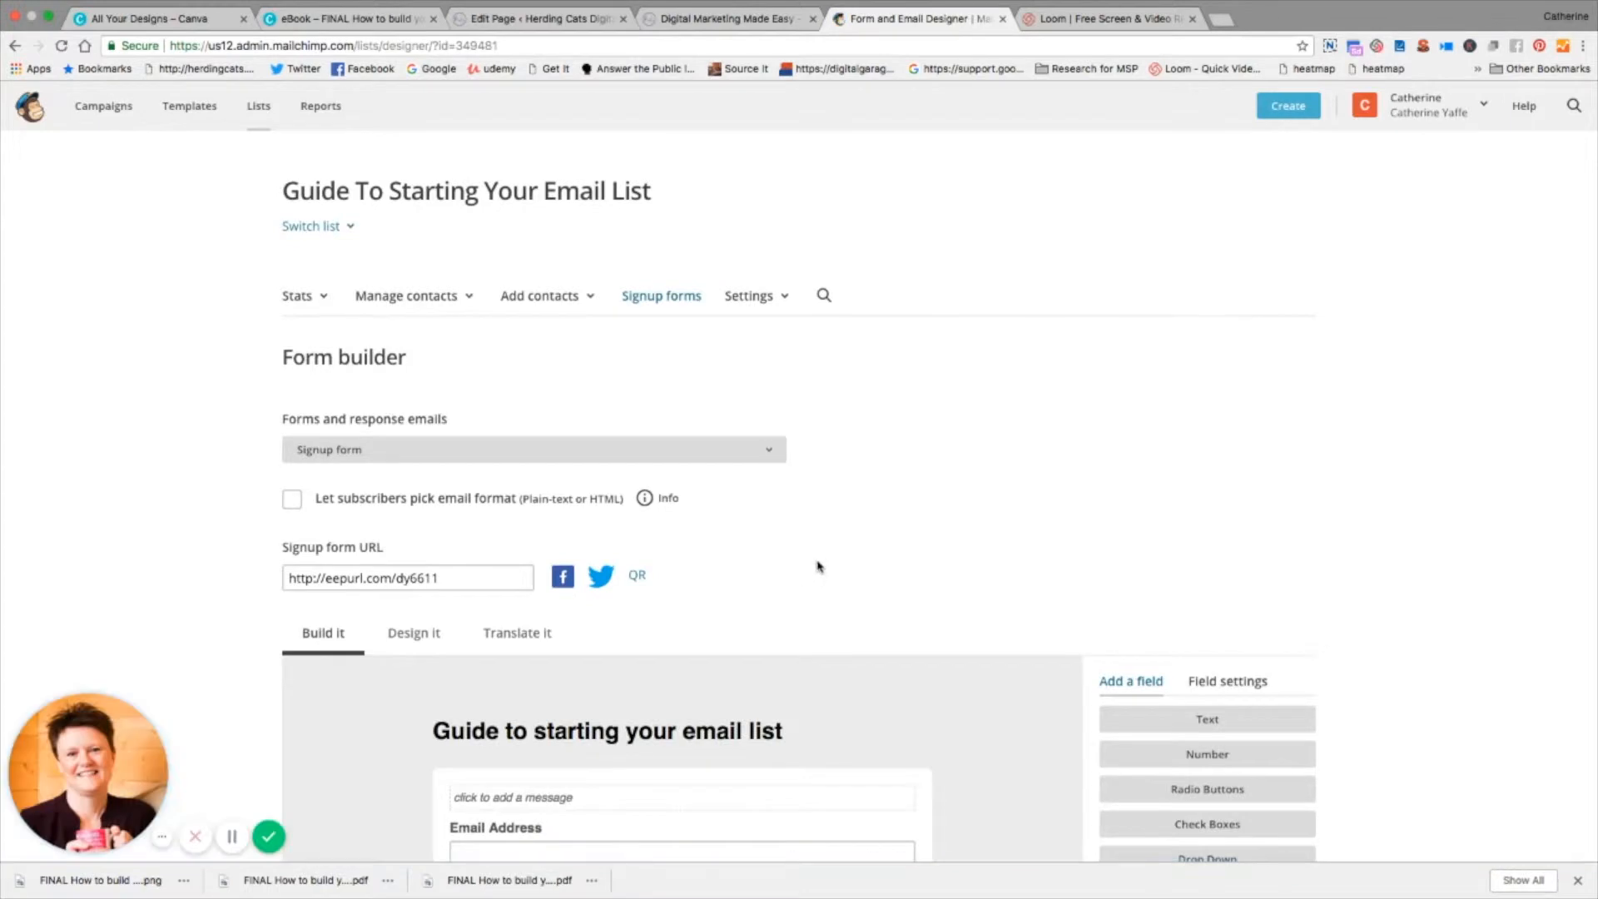
Step: Replace the signup form's title with the second herding cats logo image from the stored files, inserted at 600 by 252
scroll(818, 565, down, 4)
scroll(818, 566, down, 4)
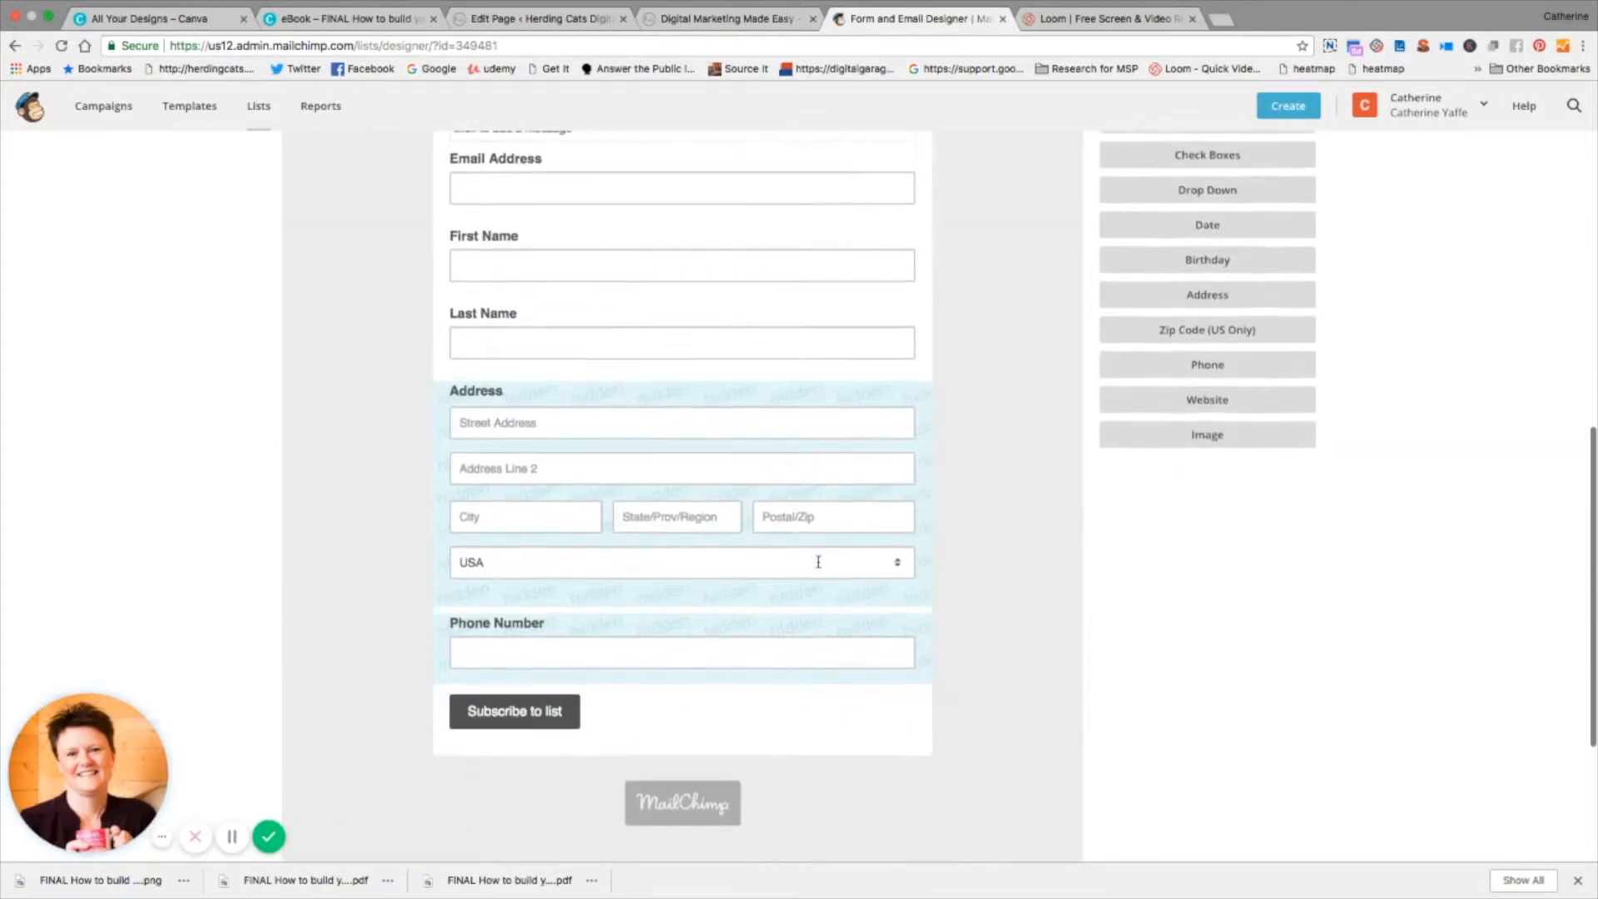
scroll(818, 565, up, 7)
mouse_move(883, 662)
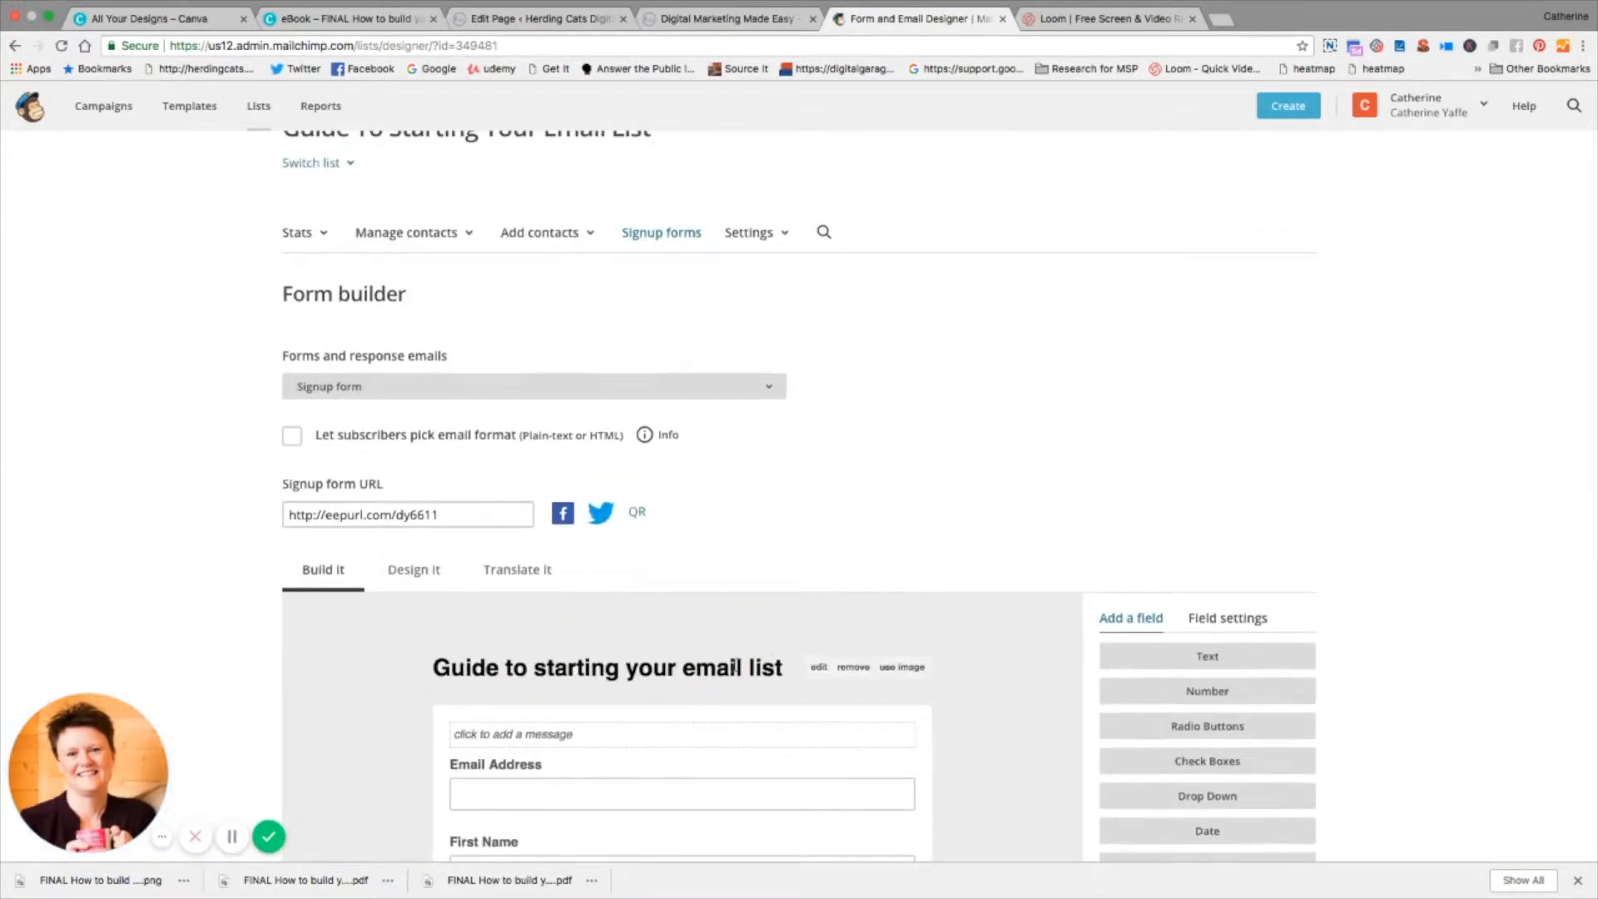
click(905, 668)
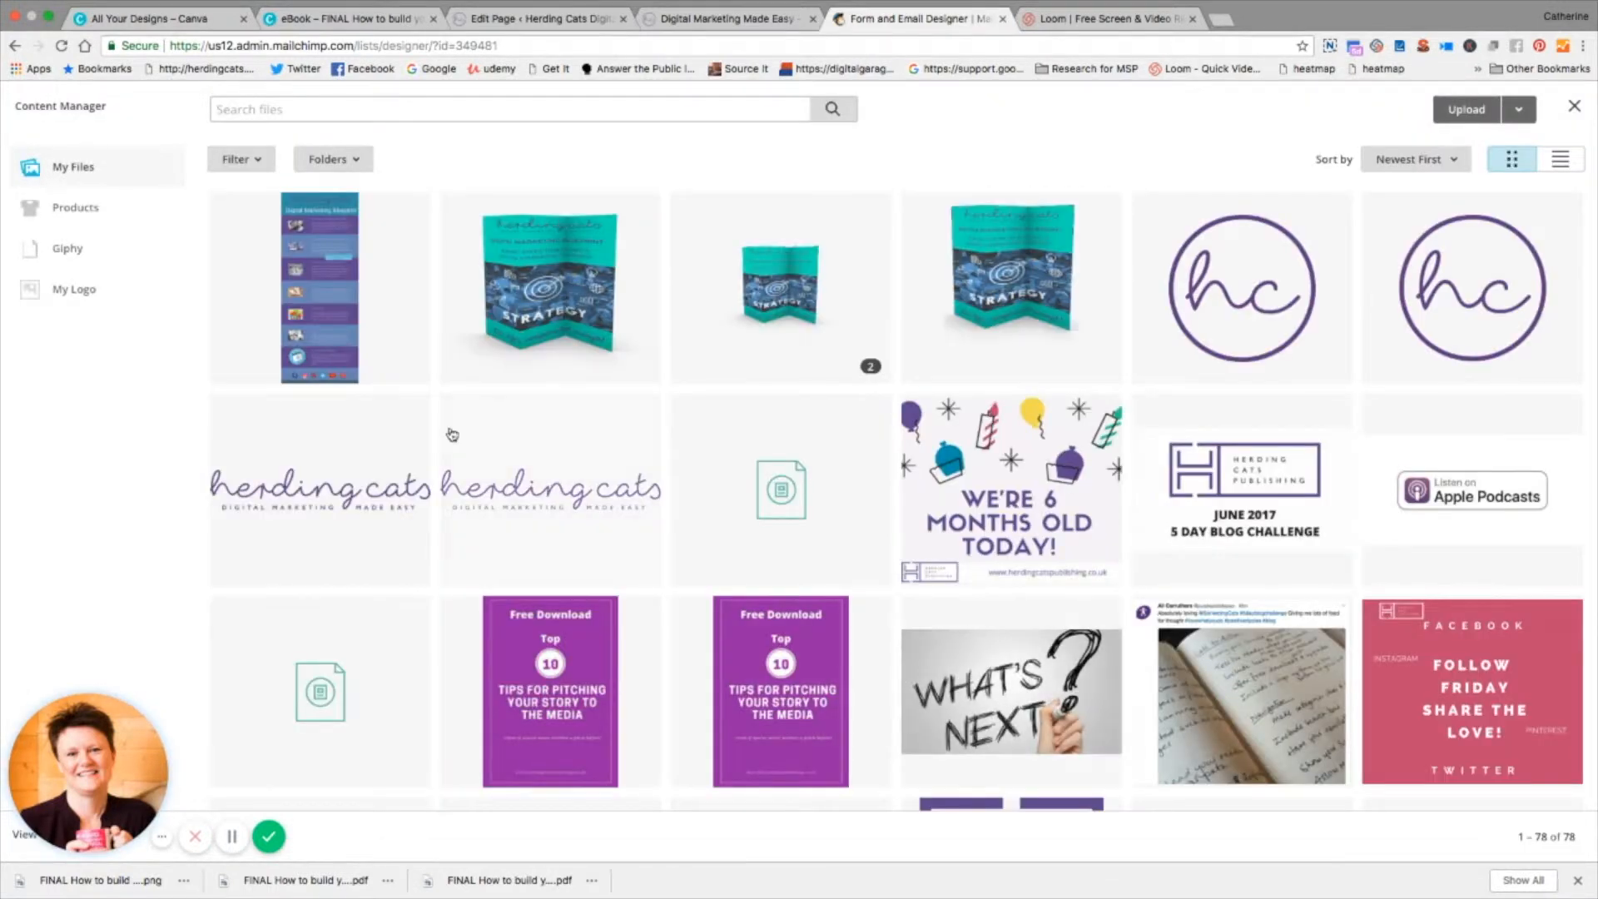
click(529, 488)
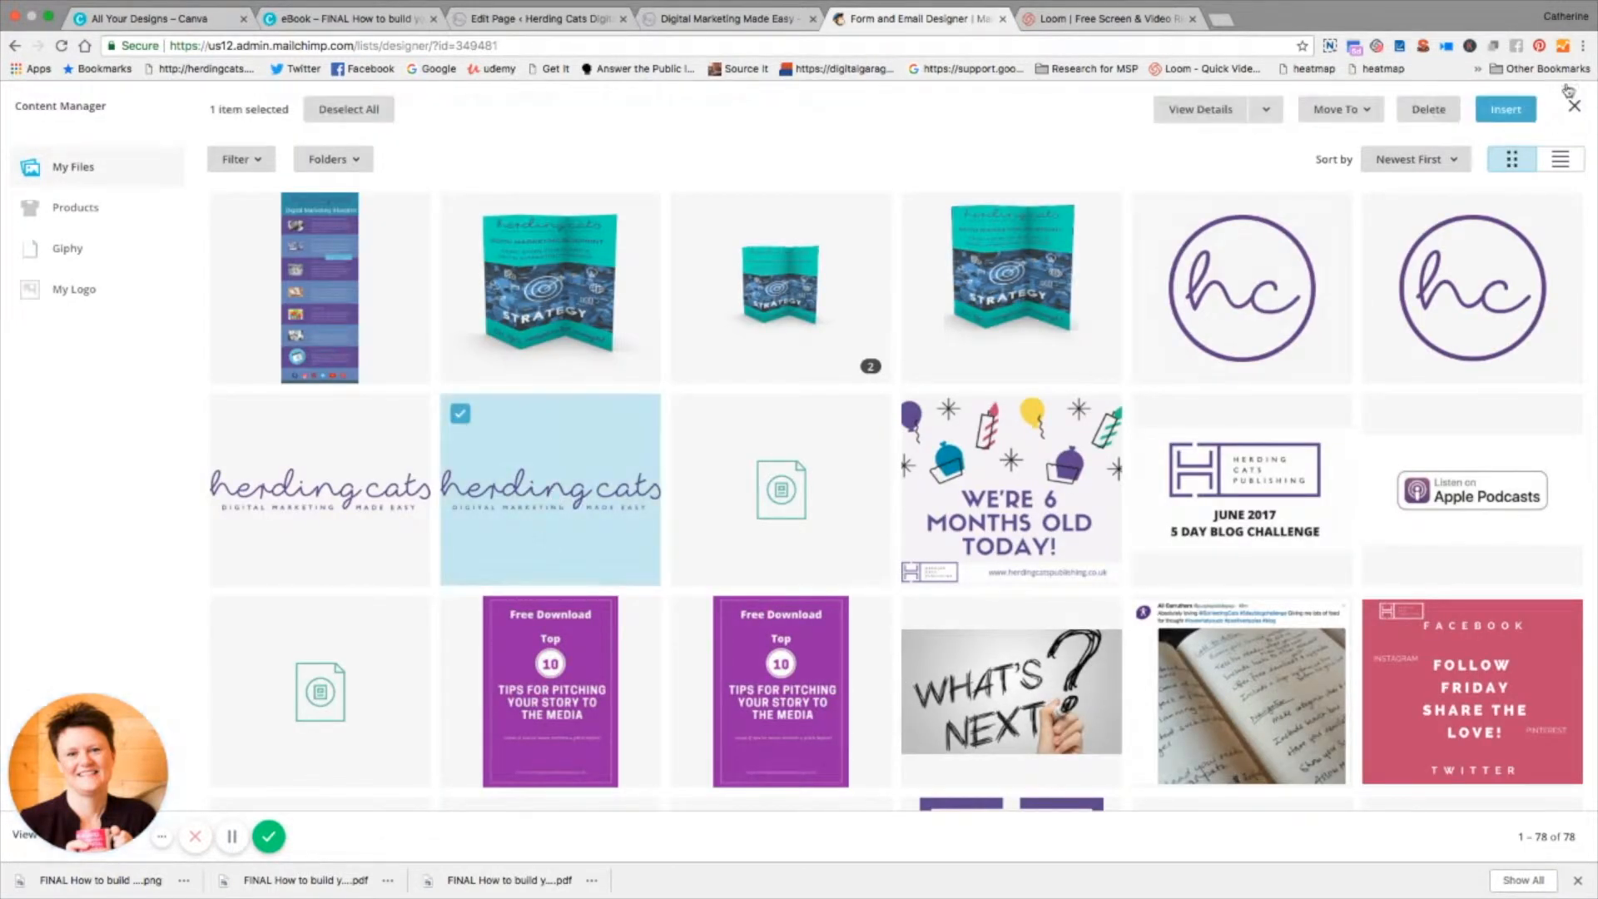
click(1523, 113)
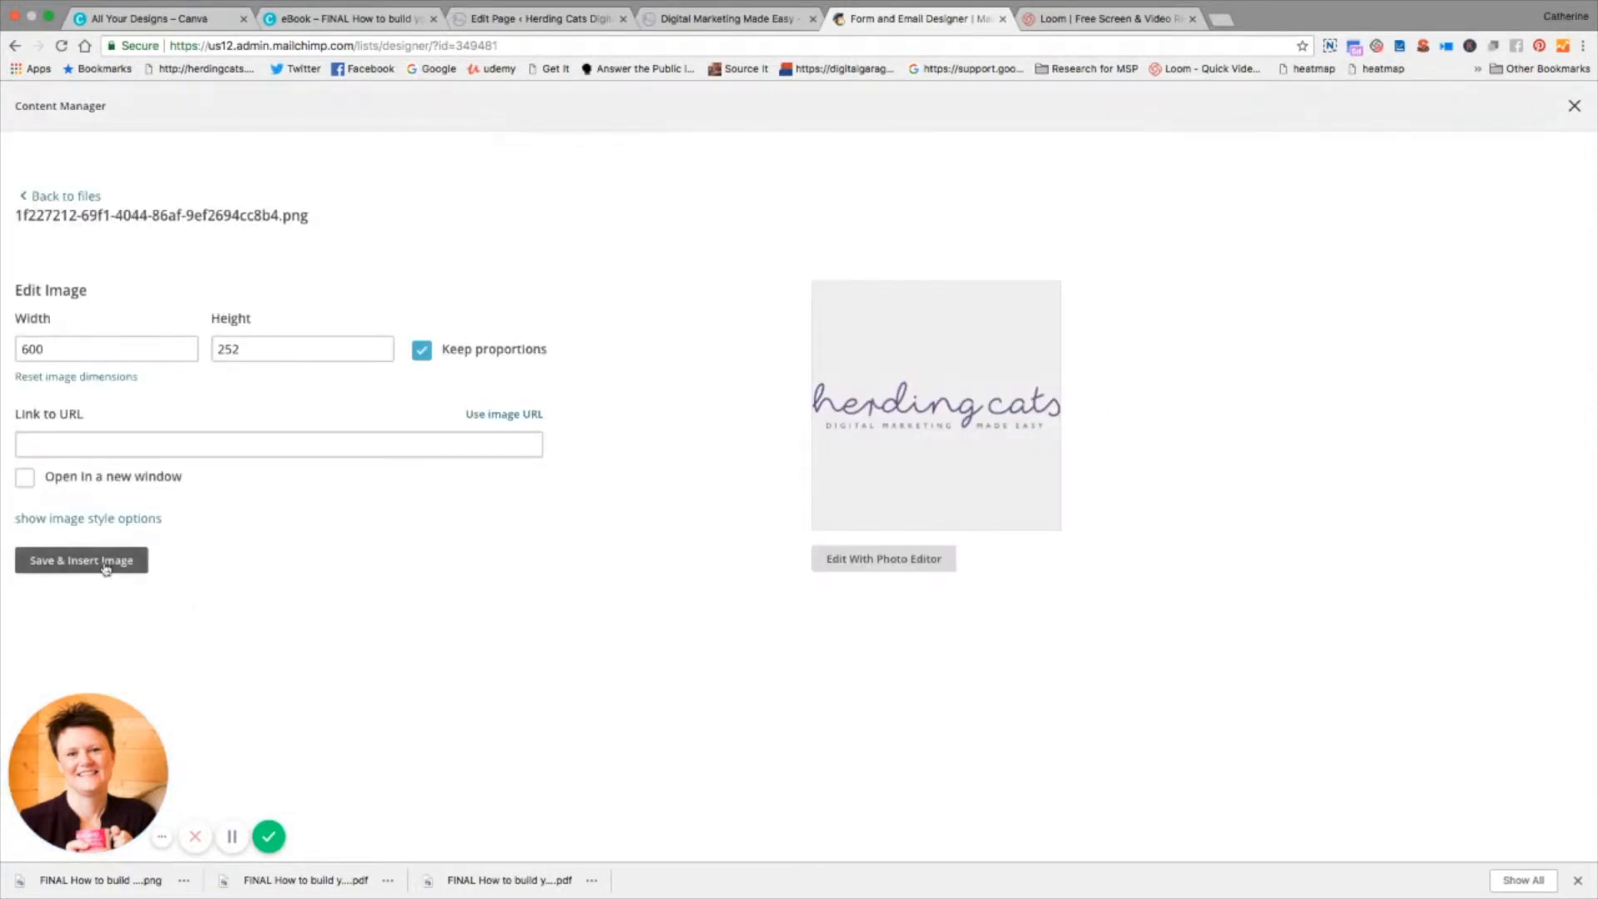
click(105, 567)
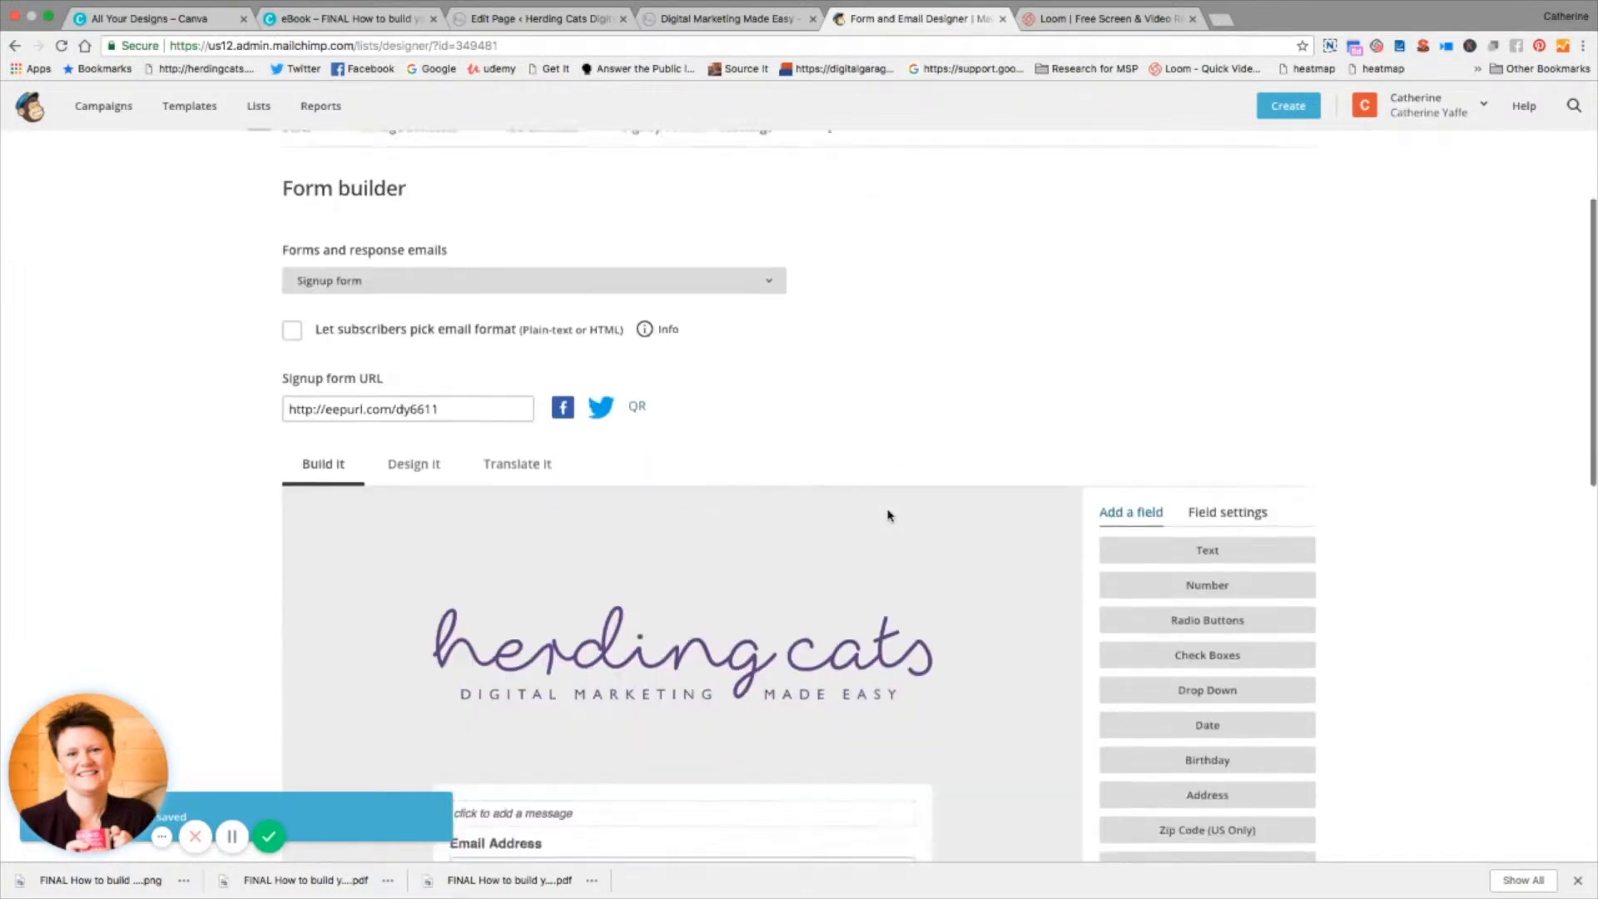
Step: Set the signup form's page background colour to #09e1c0
scroll(887, 516, down, 5)
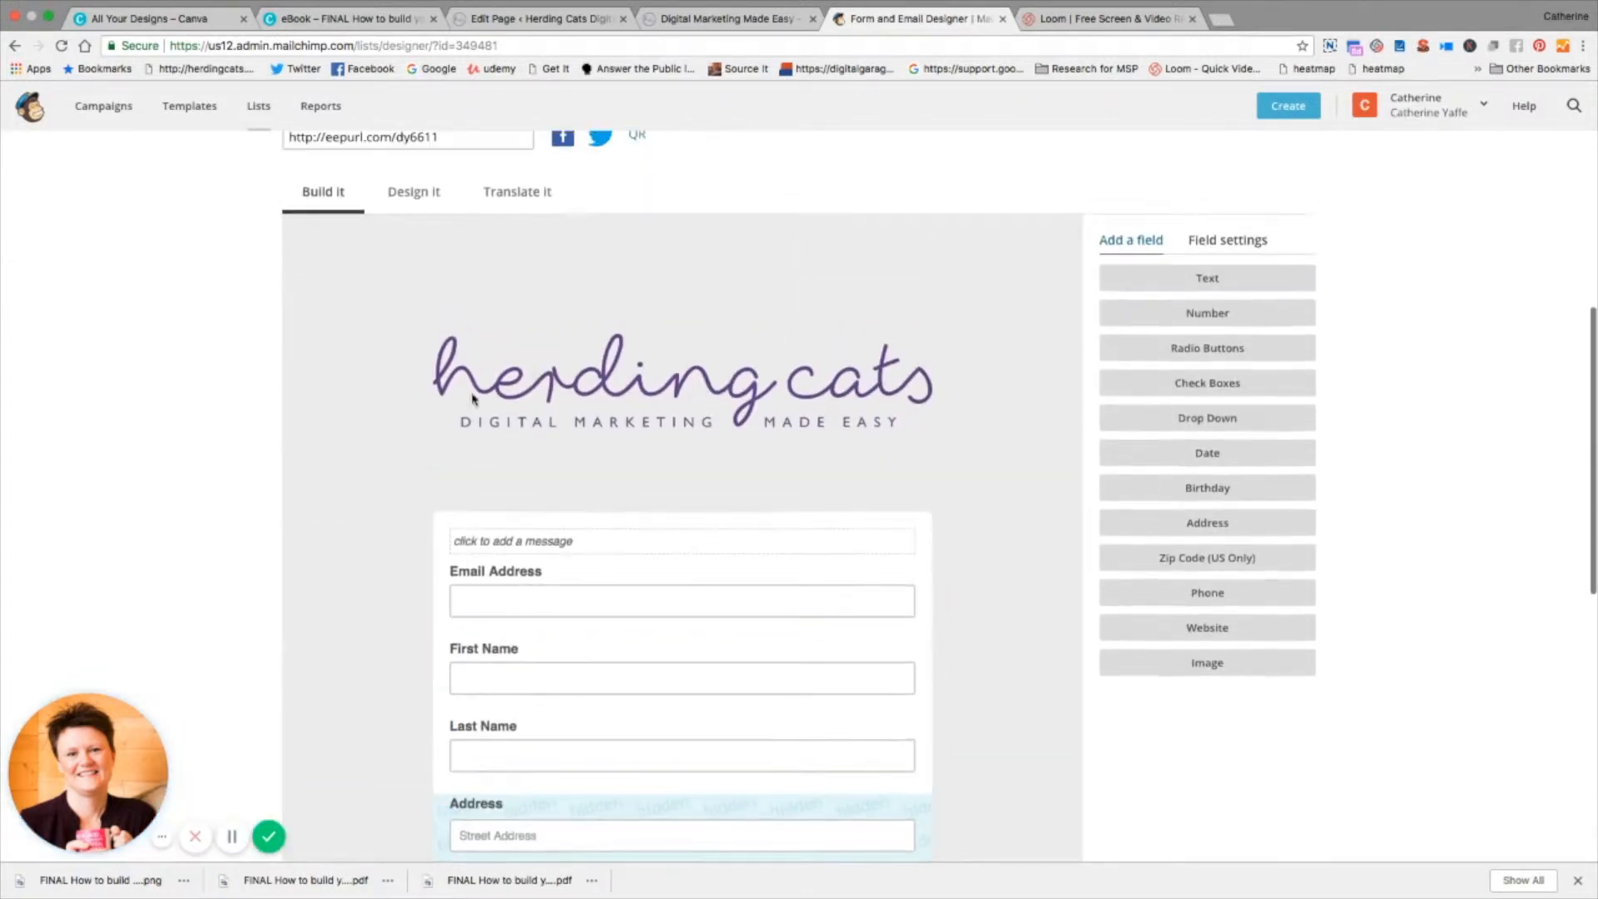
click(427, 195)
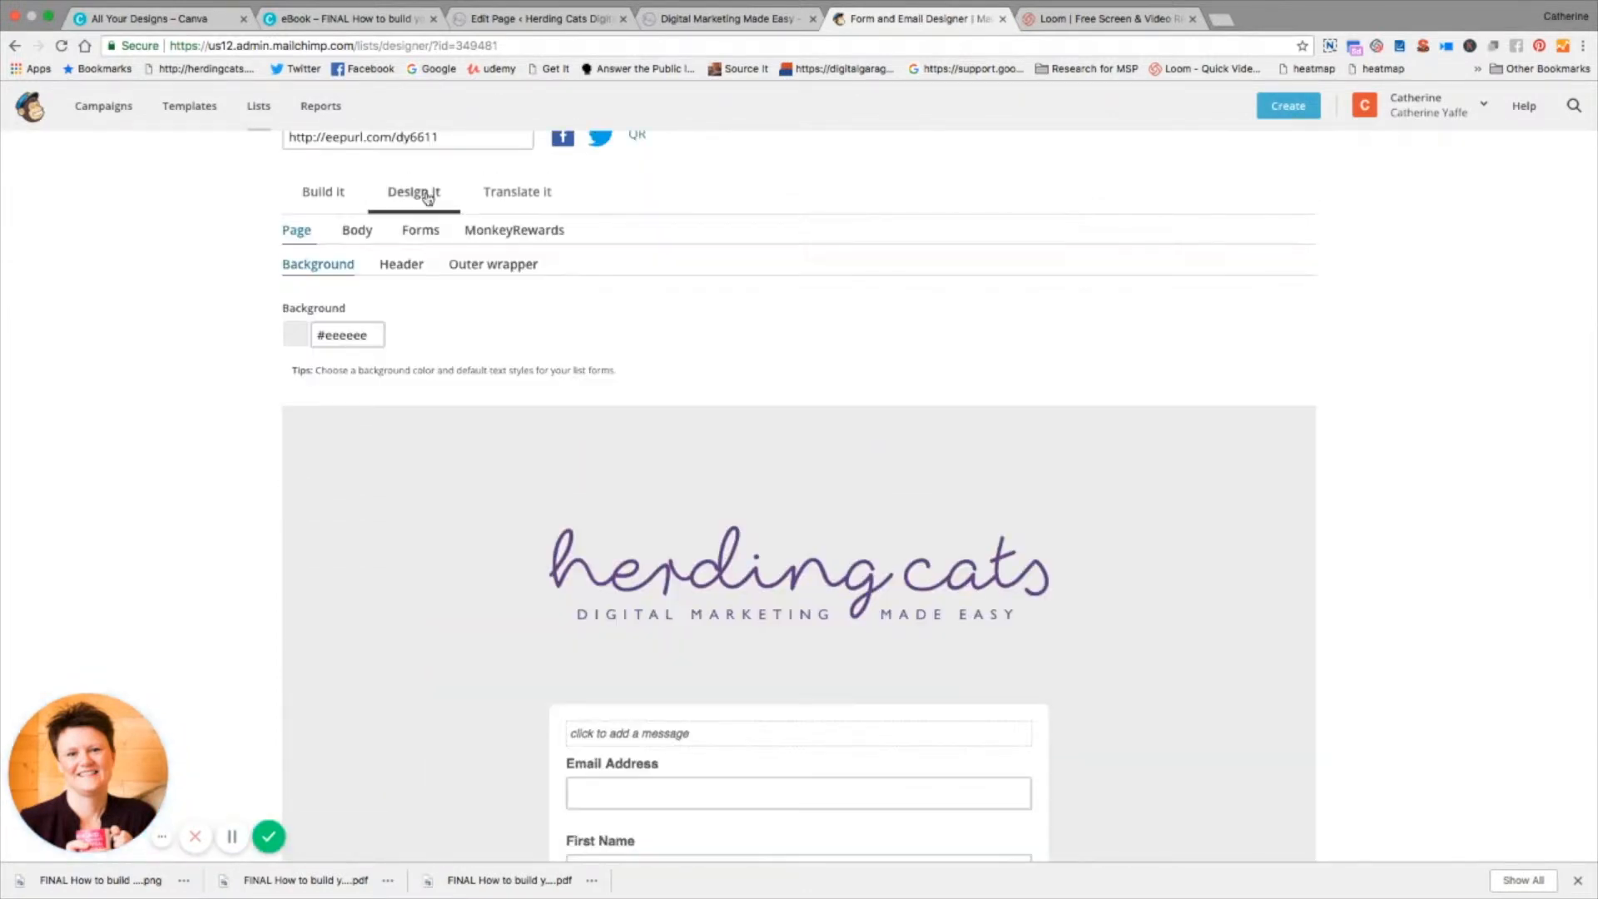
click(376, 334)
key(BackSpace)
key(BackSpace)
key(BackSpace)
key(BackSpace)
key(BackSpace)
key(BackSpace)
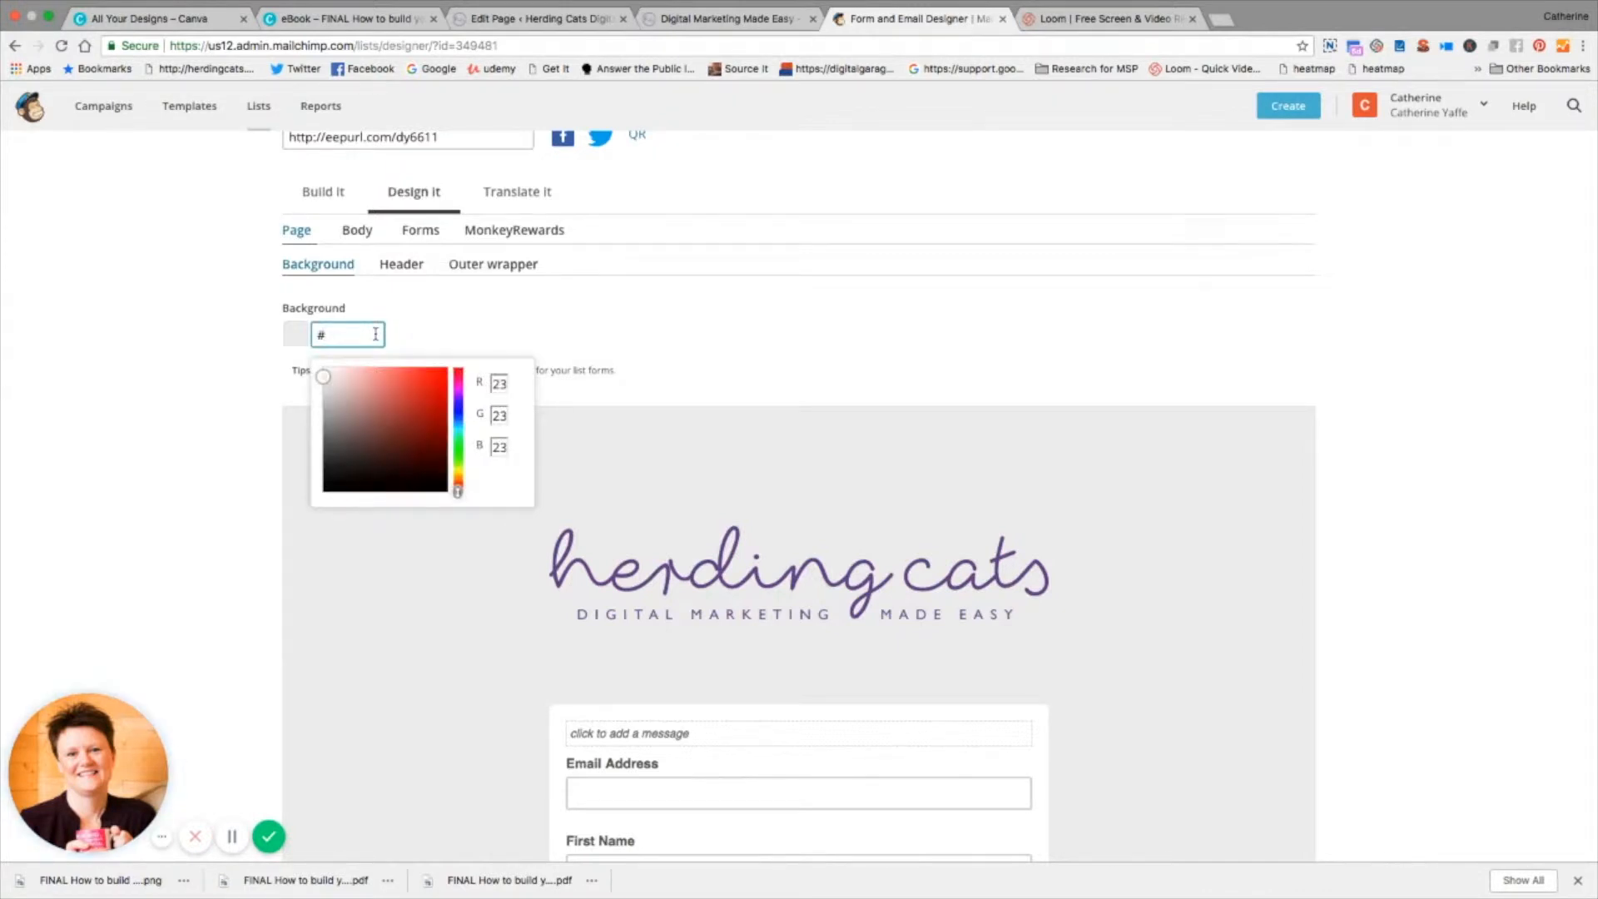
text(09e1c0)
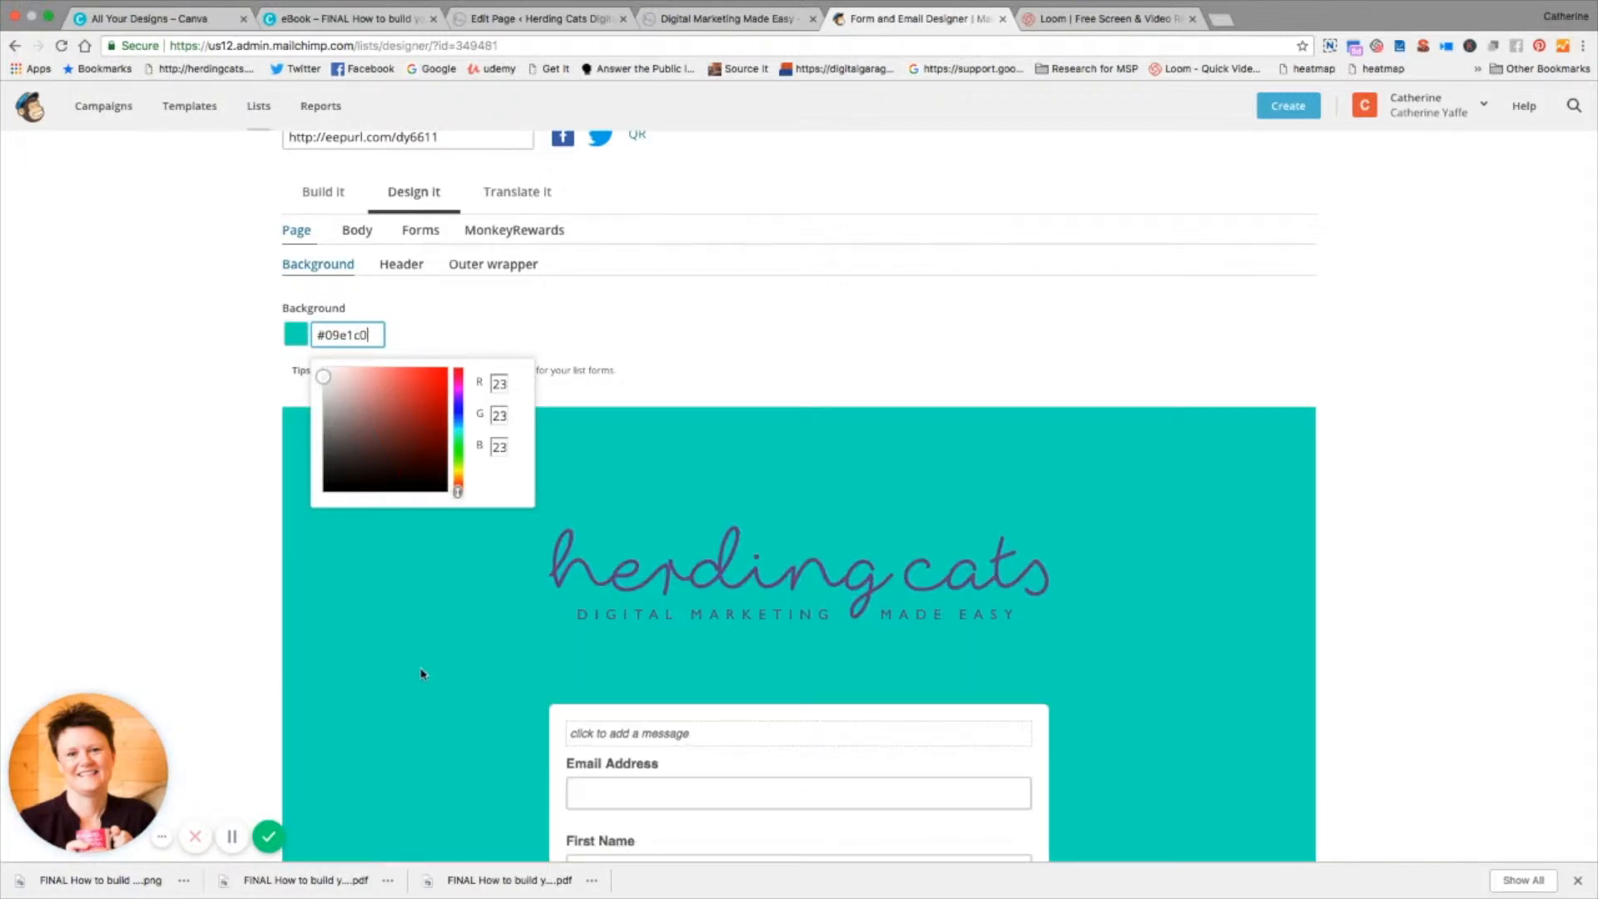
Step: Add the signup form message "Whoo hoo you're in! Your free guide to starting your email list will be with you shortly"
scroll(422, 674, down, 5)
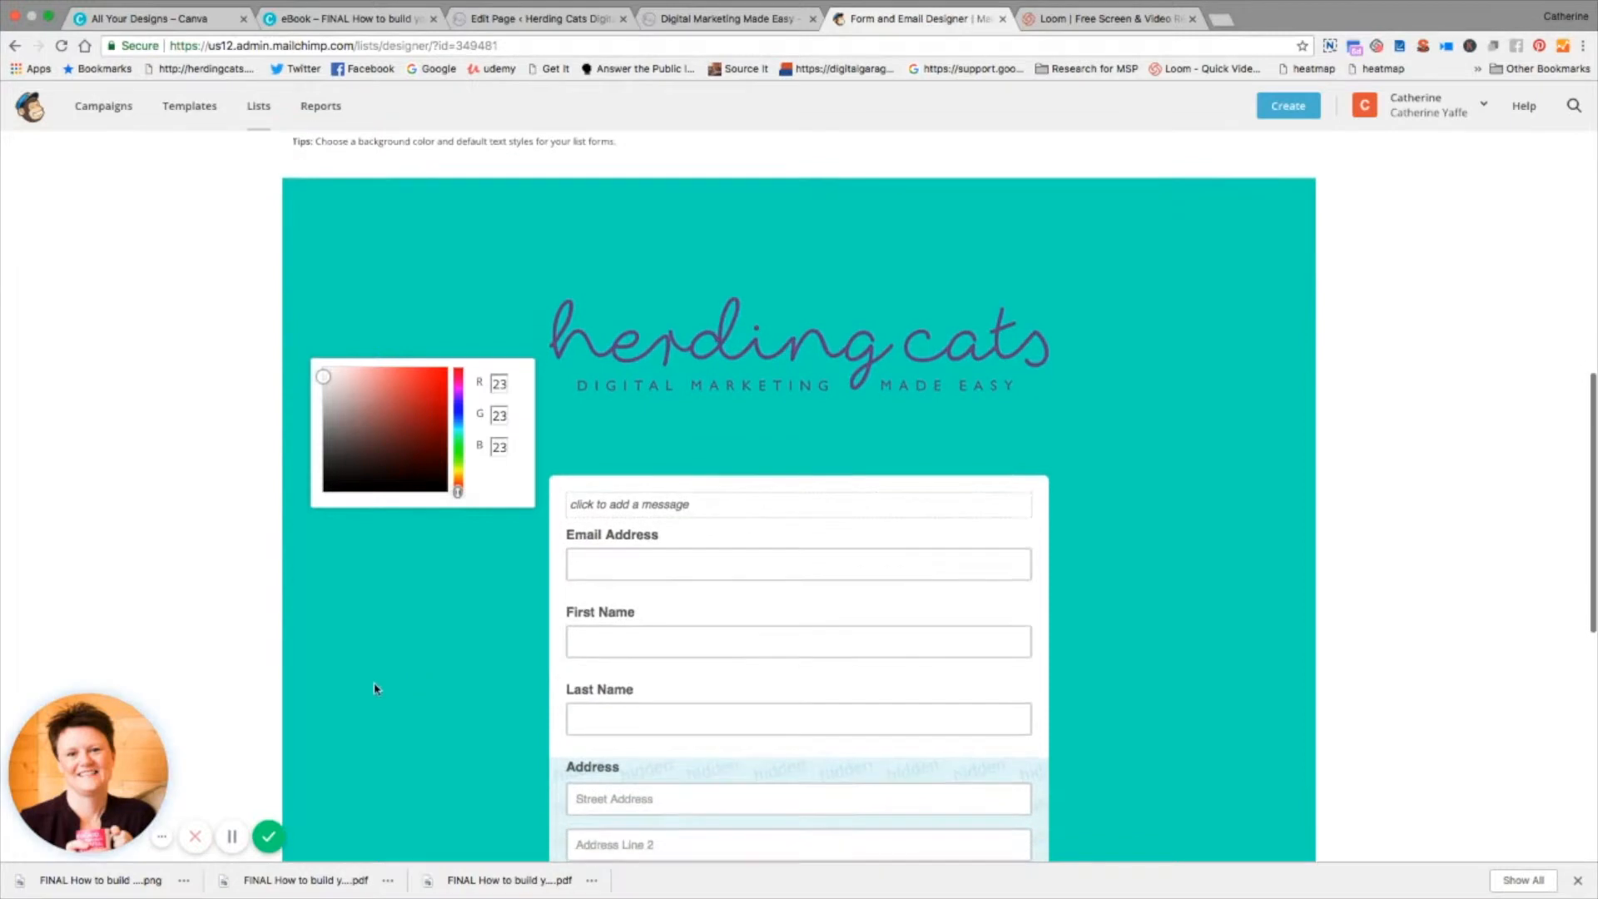
click(701, 504)
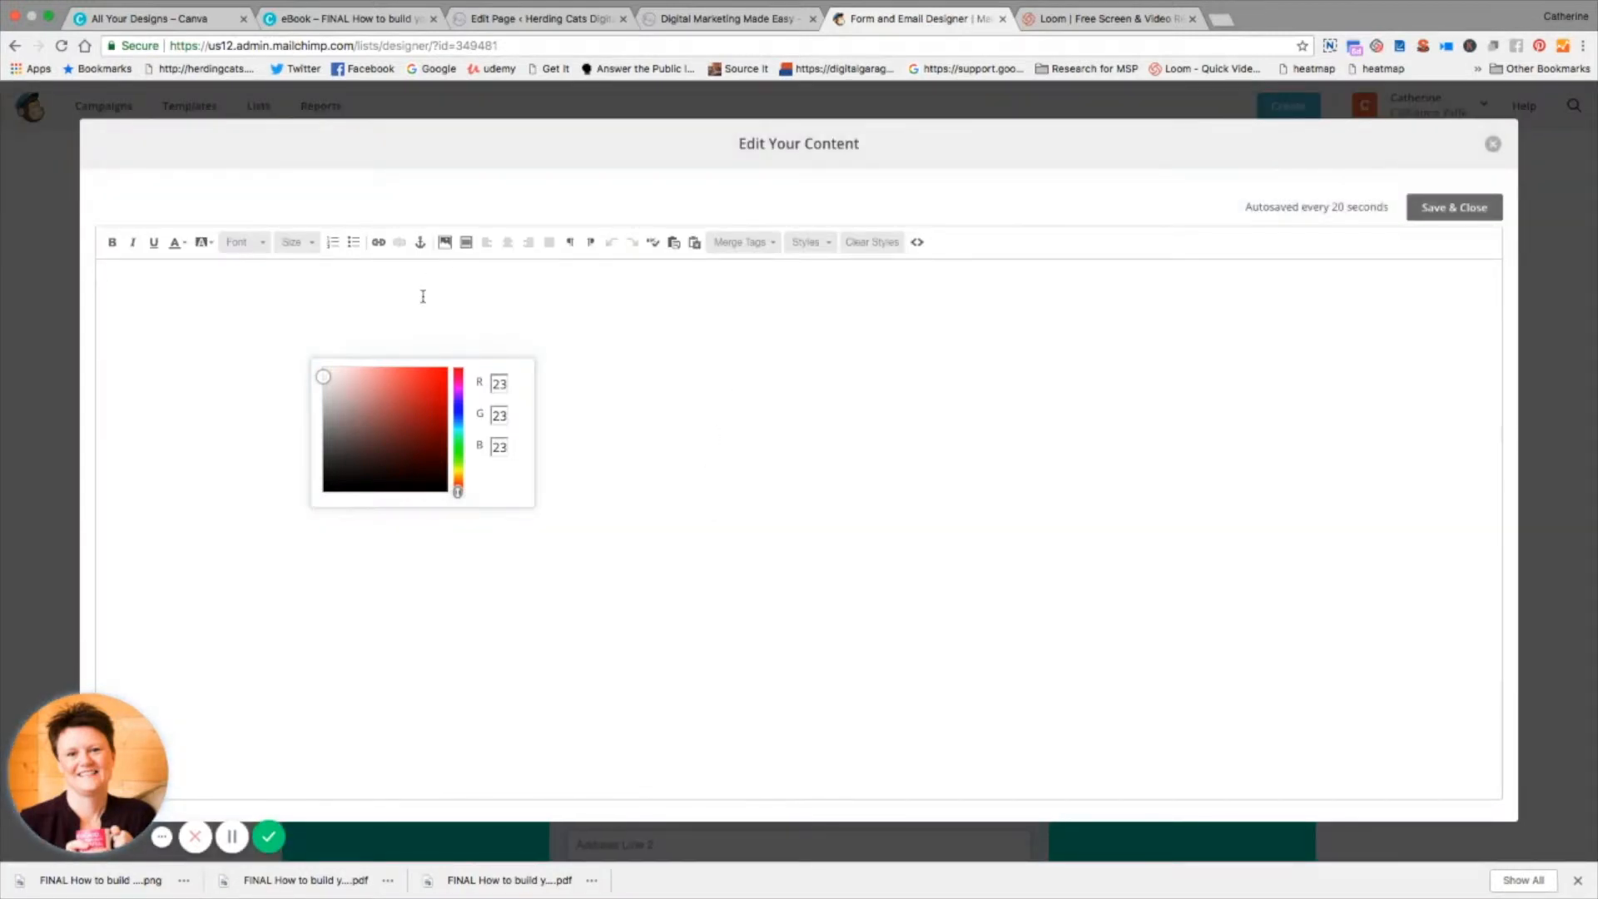
text(Whoo hoo)
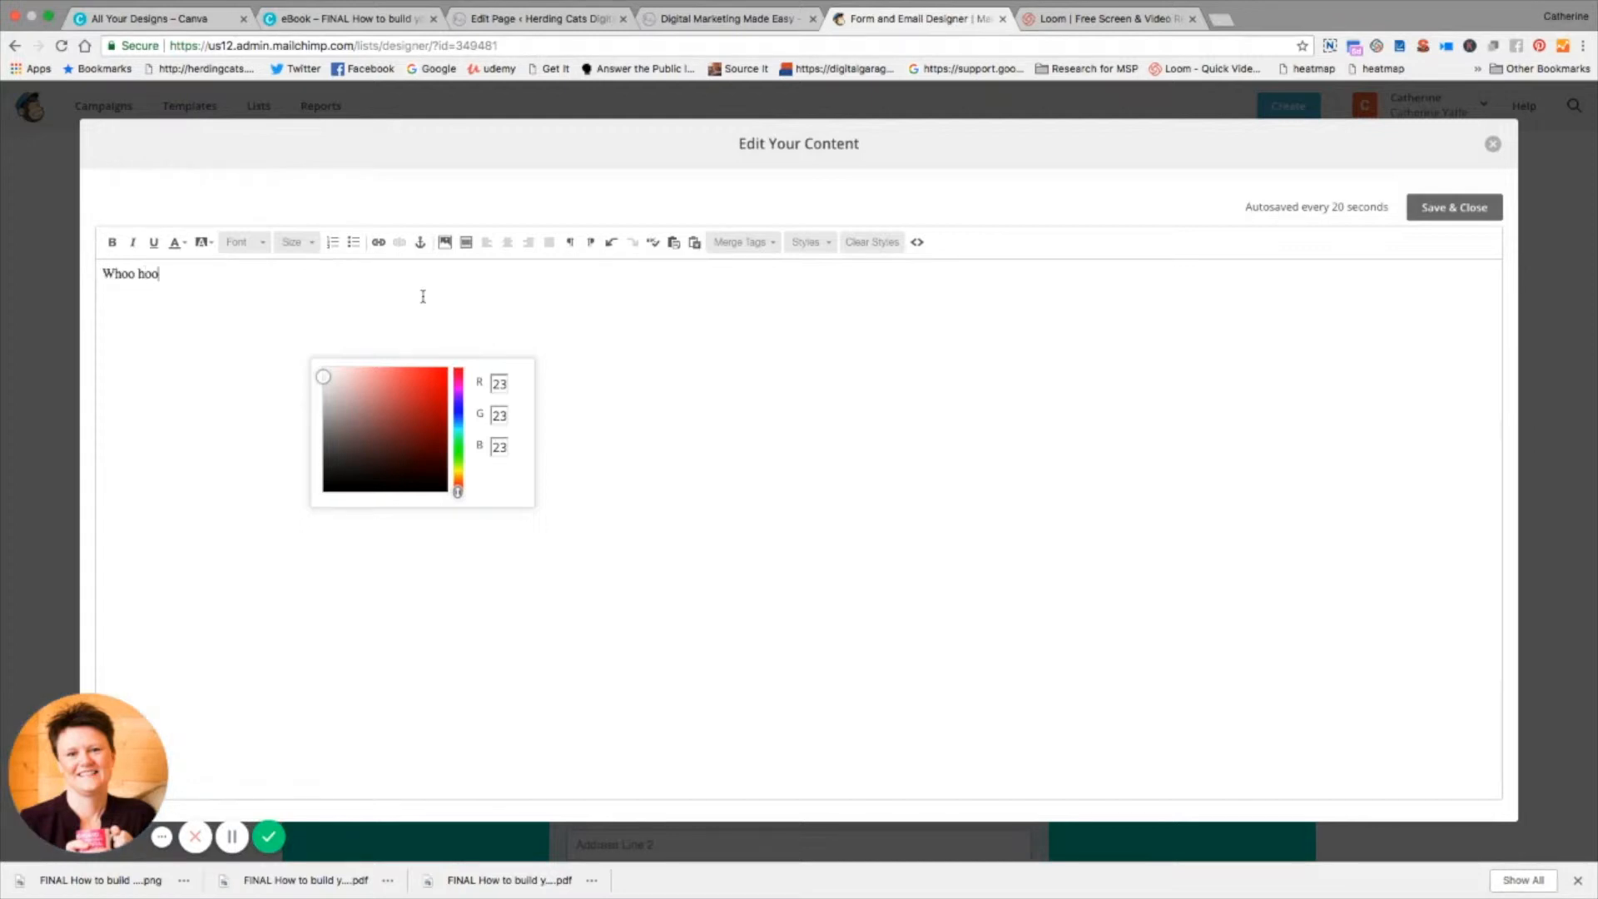
text( you're in! Your free guid)
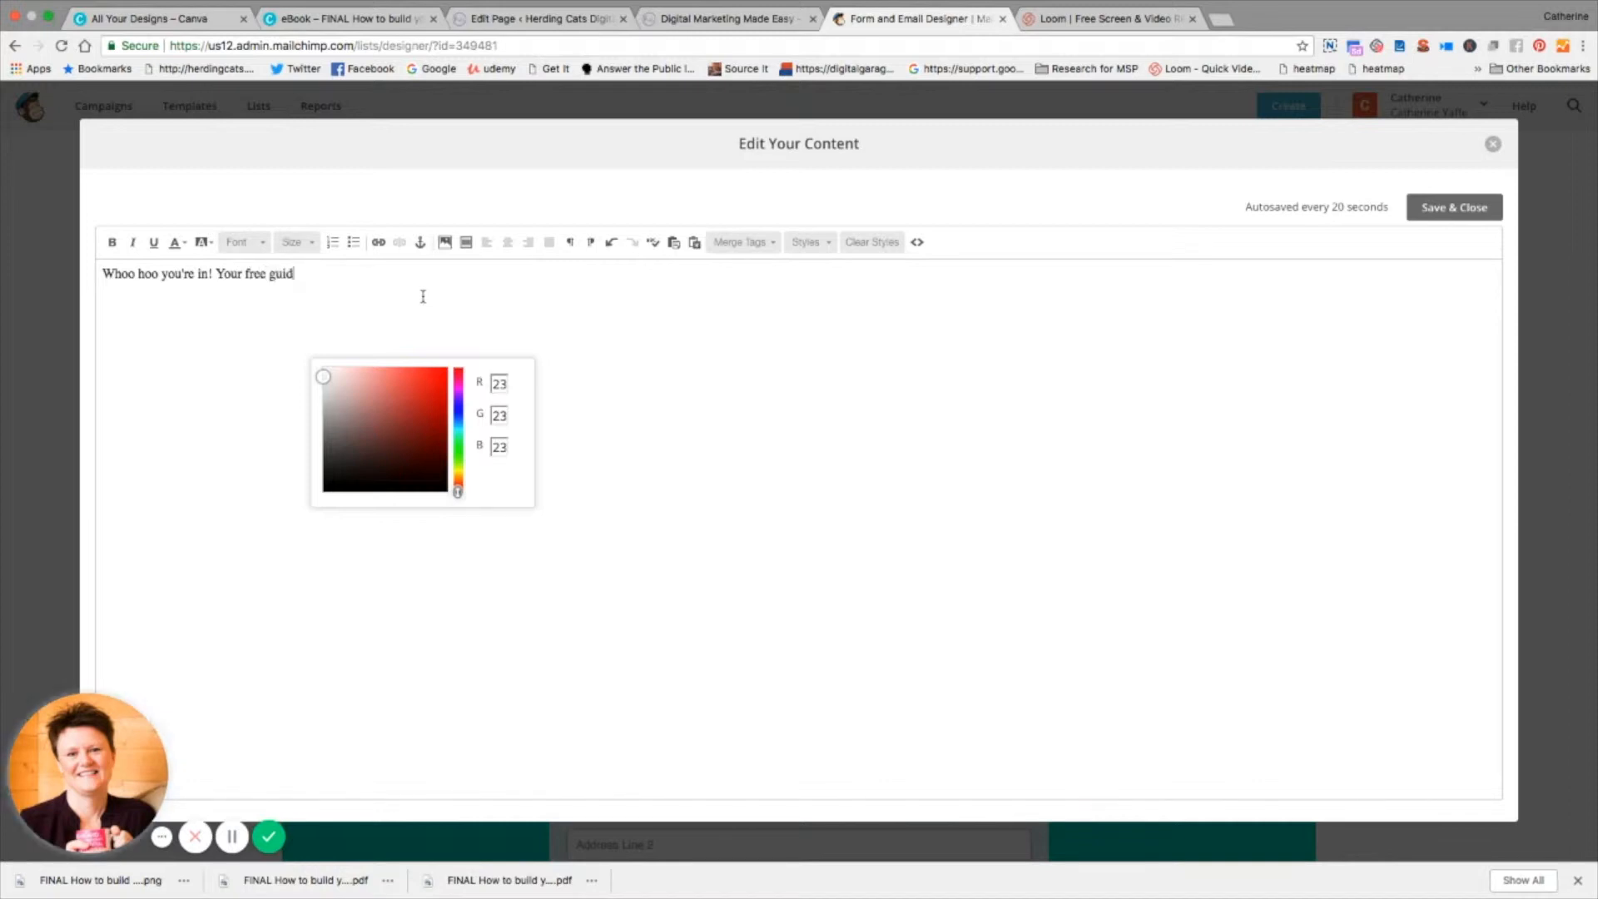
text(e to strarting)
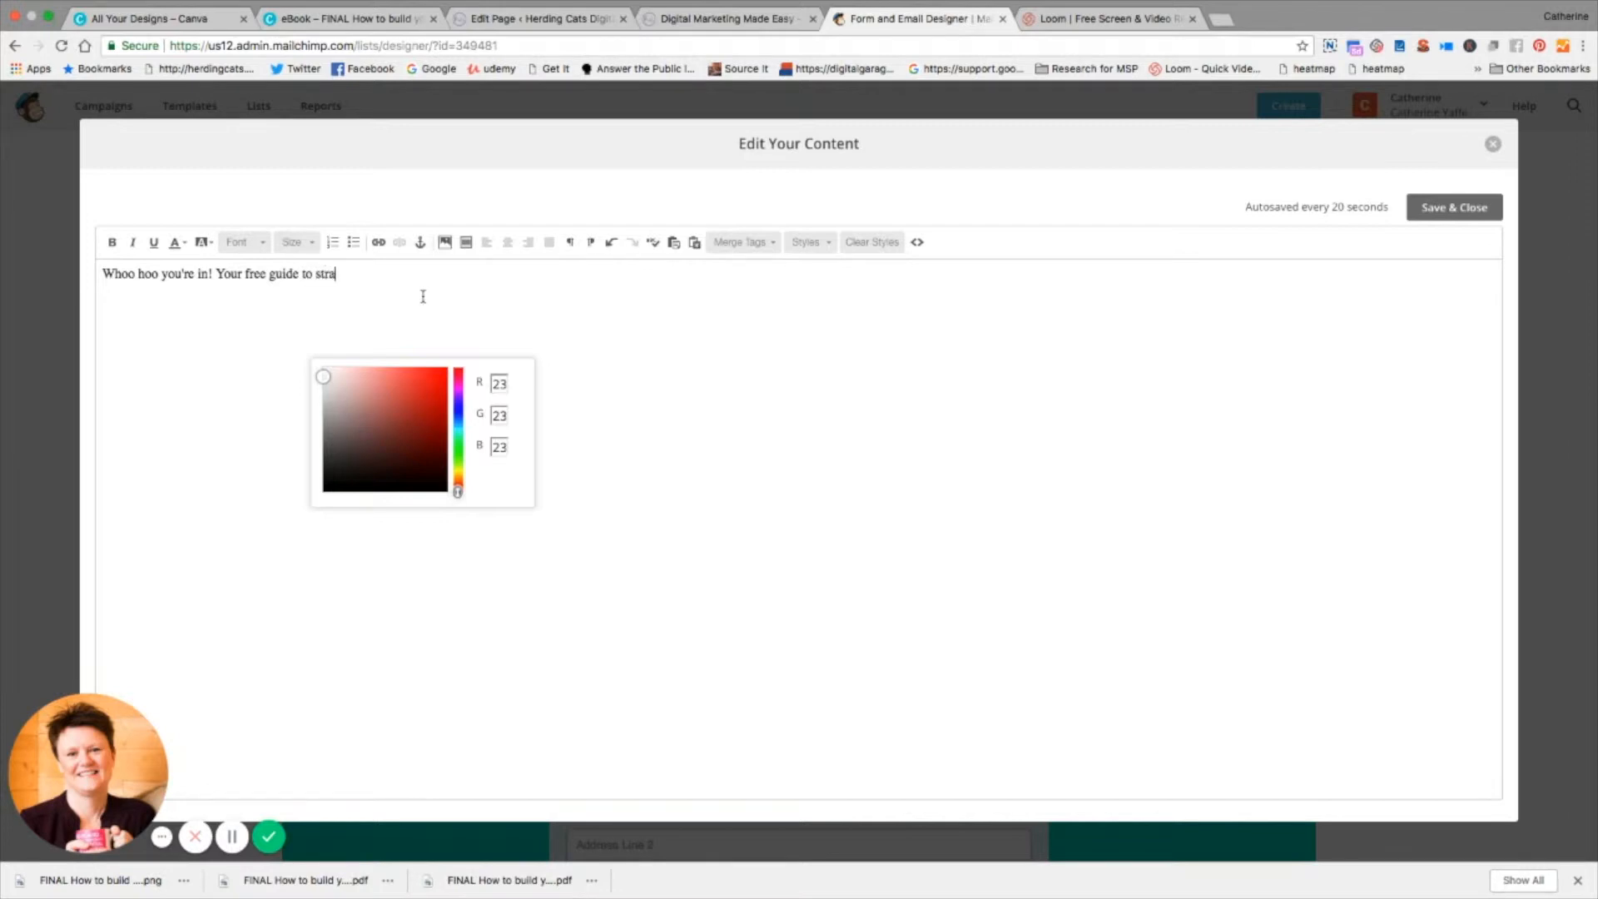
key(BackSpace)
key(BackSpace)
key(BackSpace)
key(BackSpace)
key(BackSpace)
key(BackSpace)
key(BackSpace)
key(BackSpace)
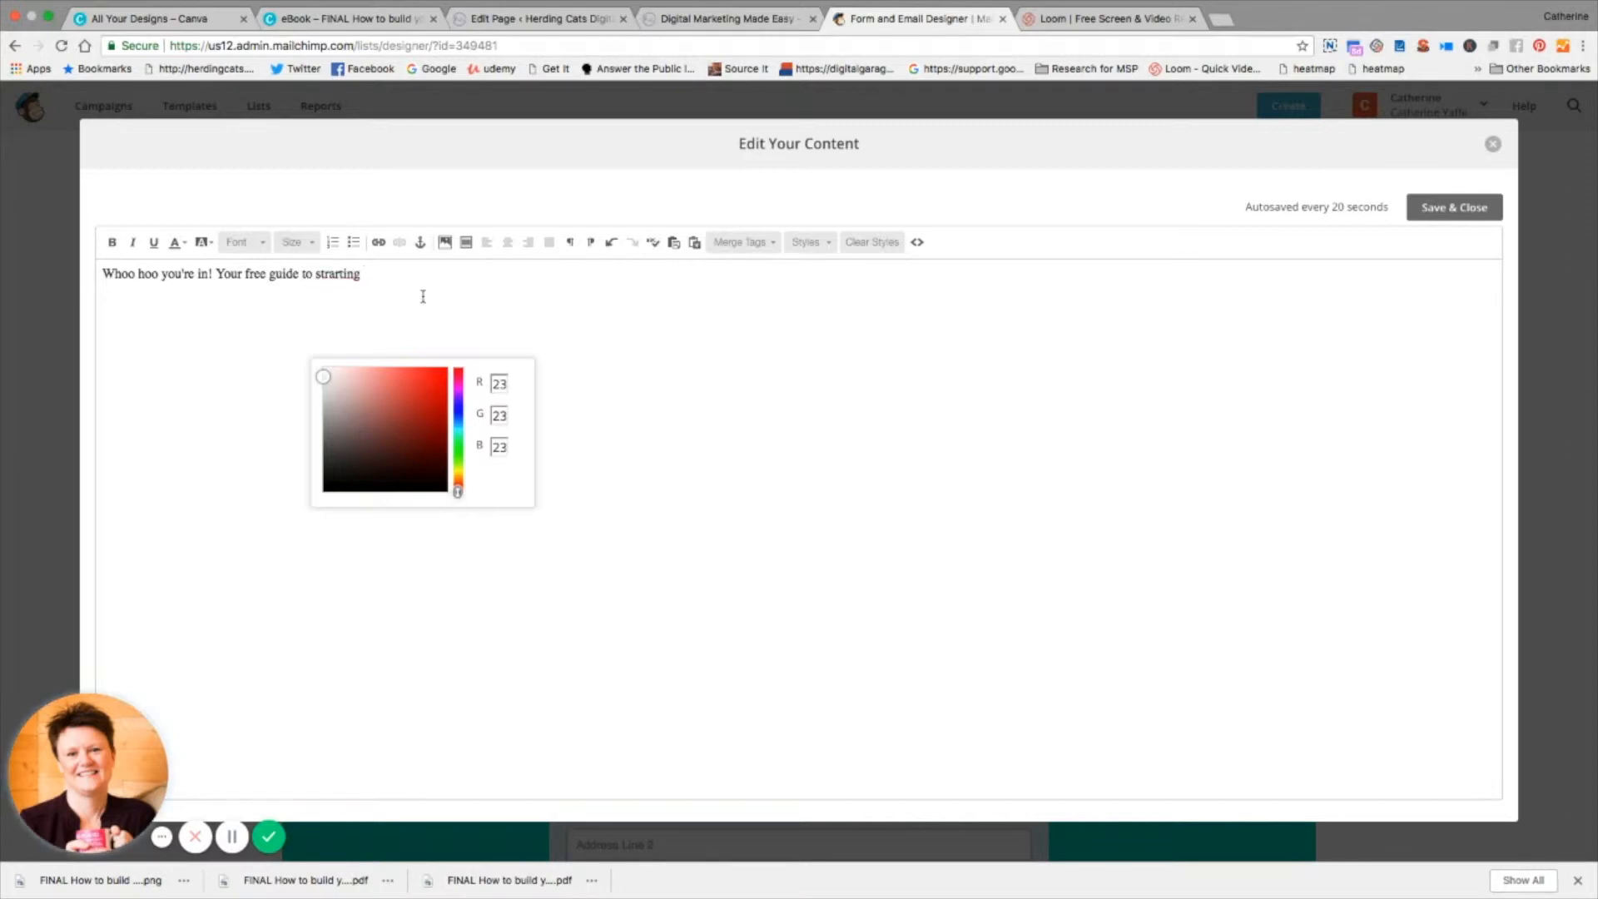
text(ar)
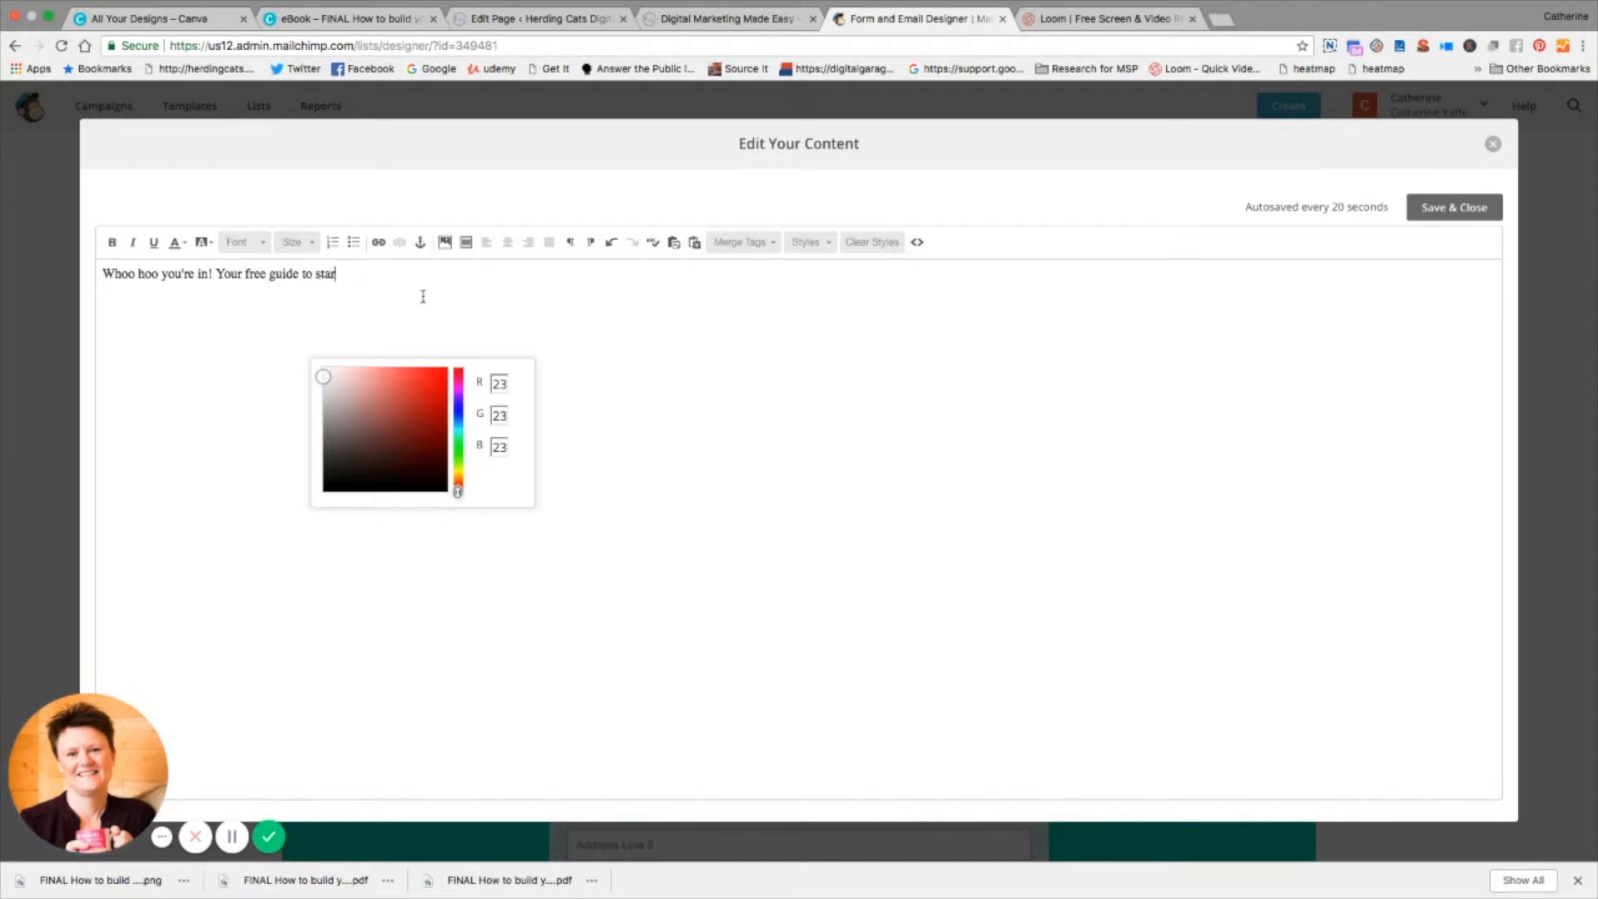
text(ting y)
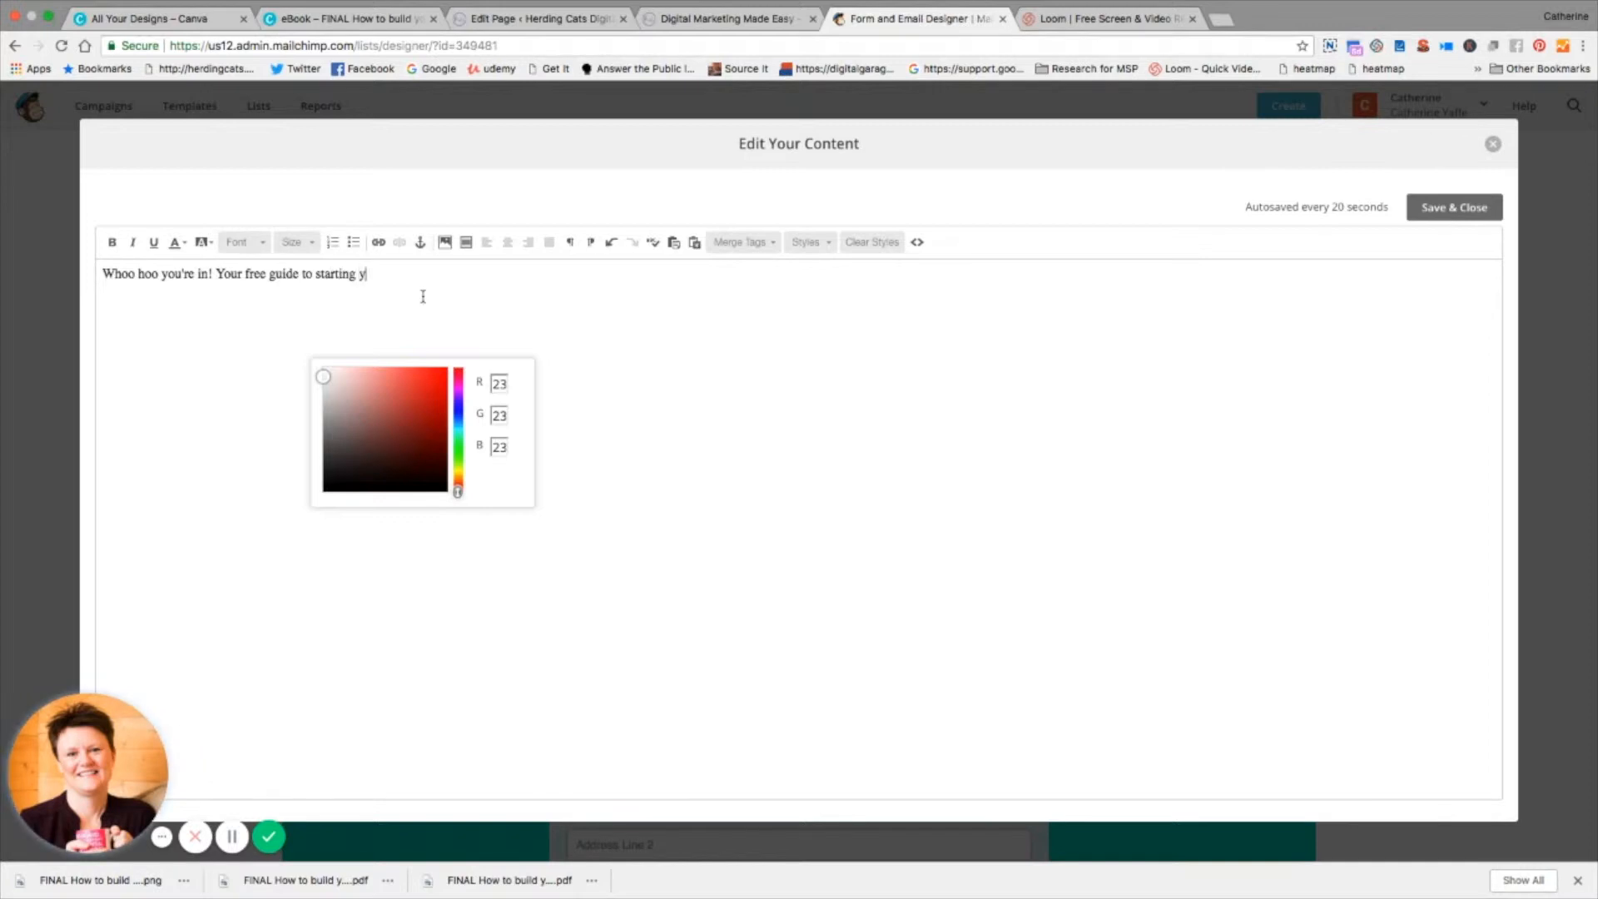
text(our email lisdt)
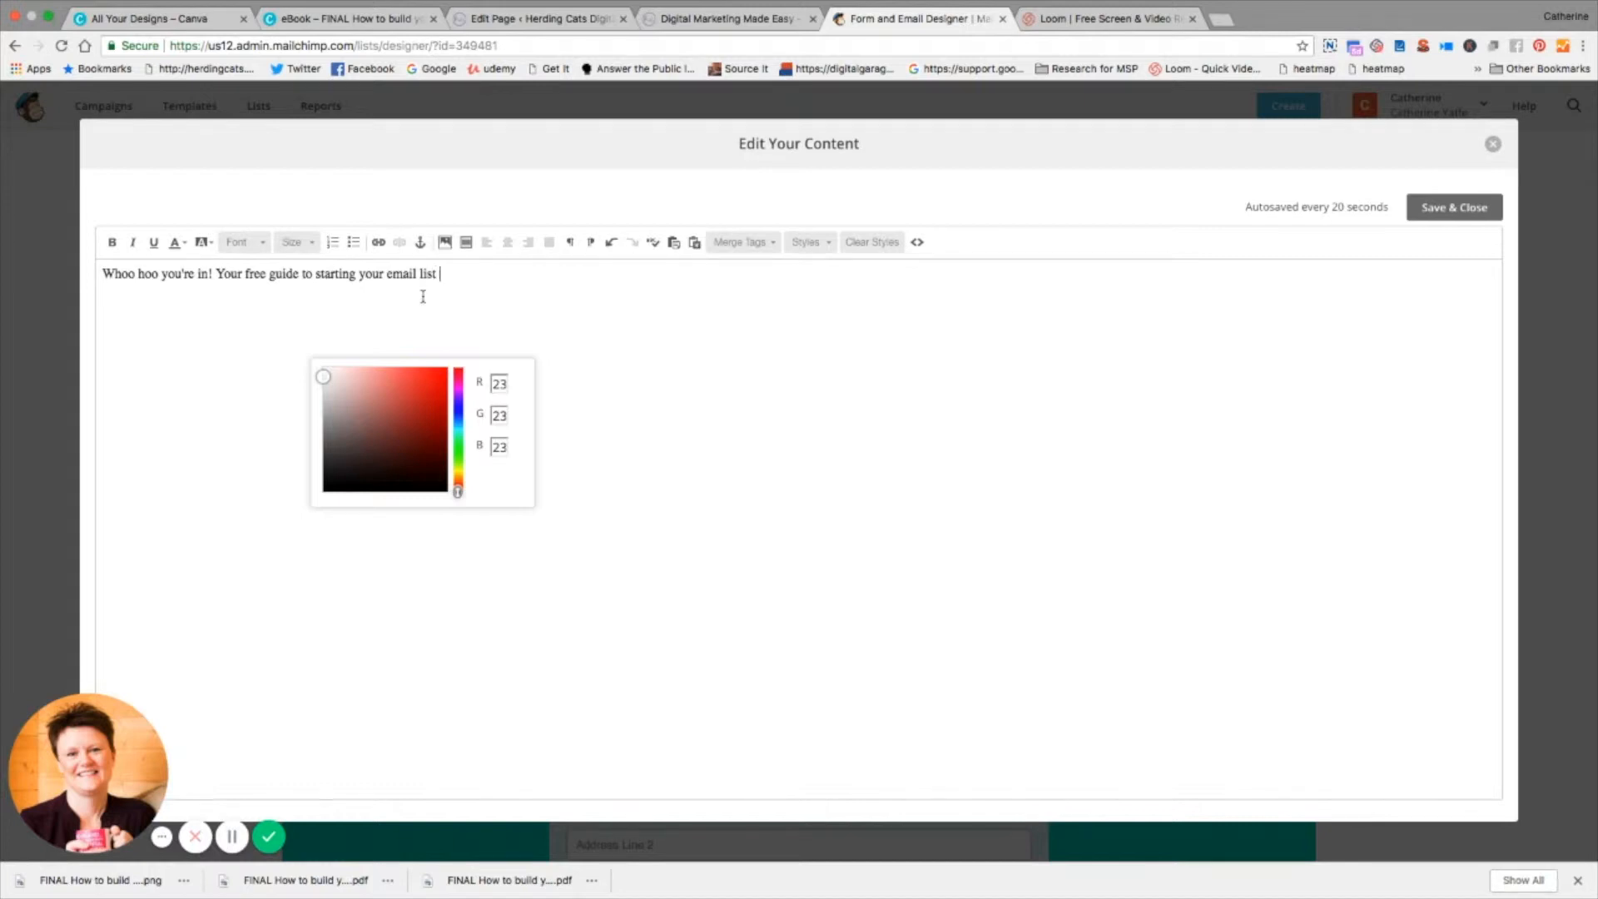
text(will be with you s)
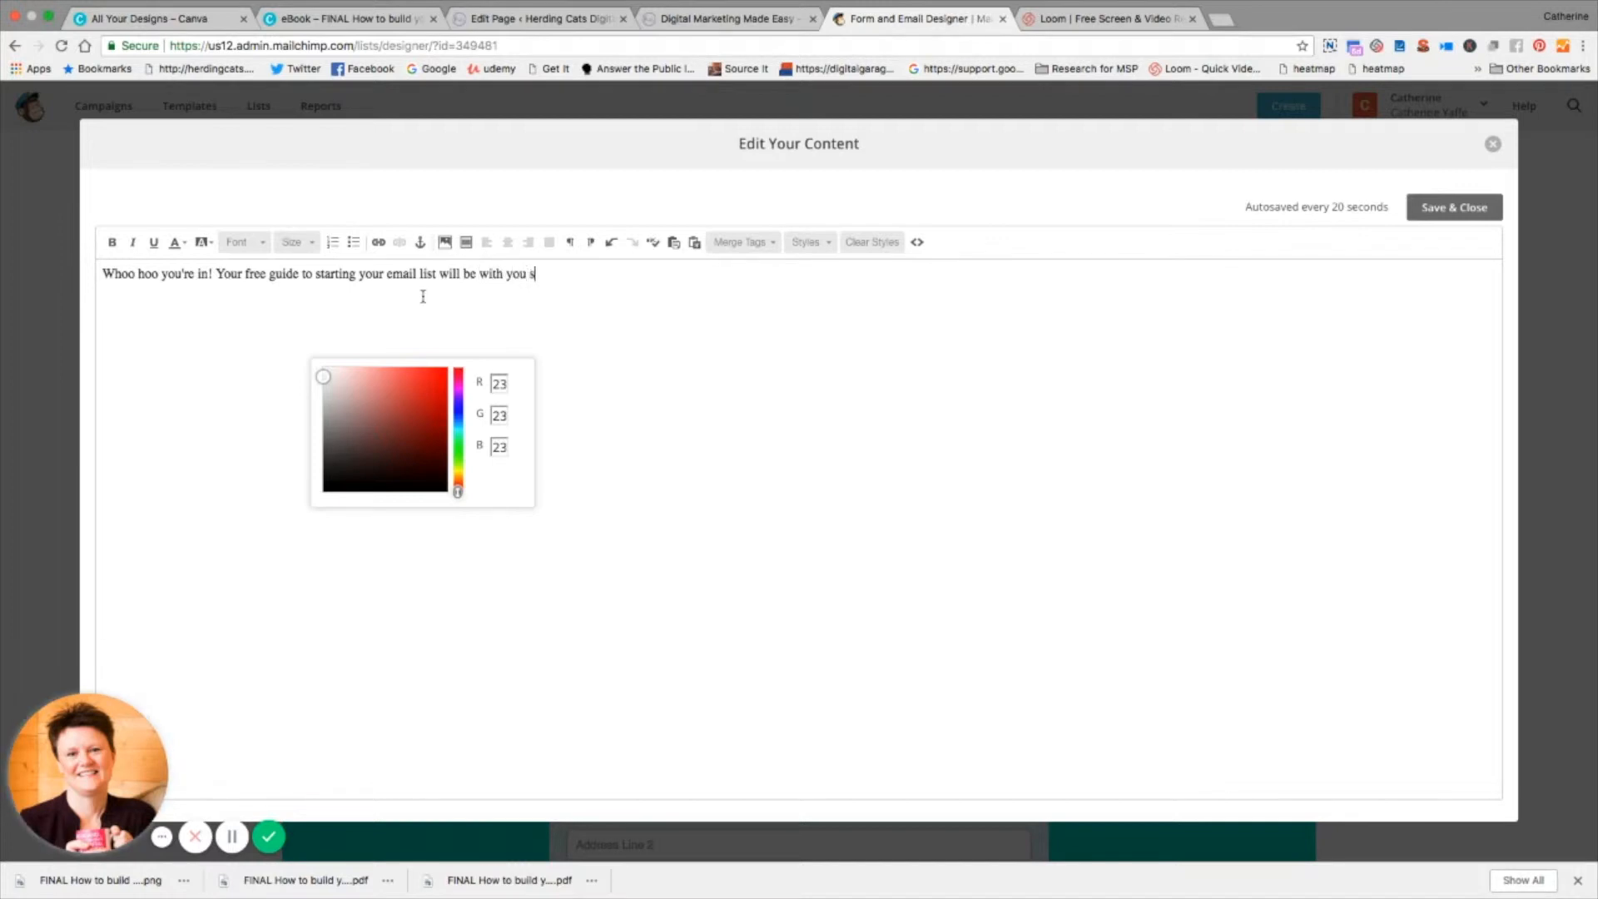
text(hortly)
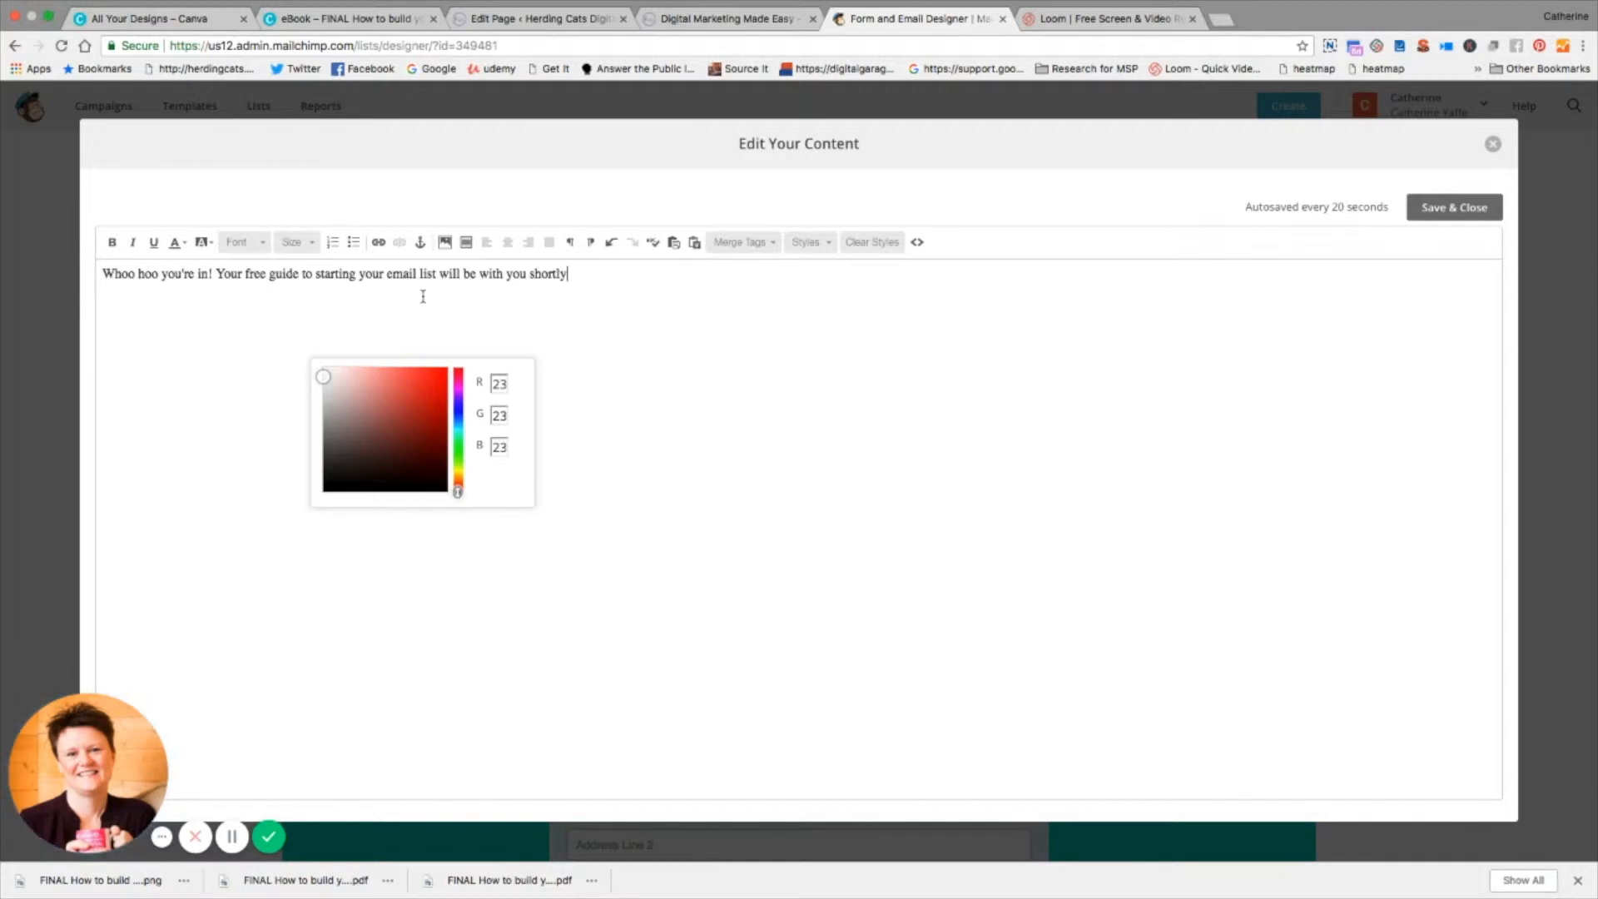
text(. Pretty soon you';l)
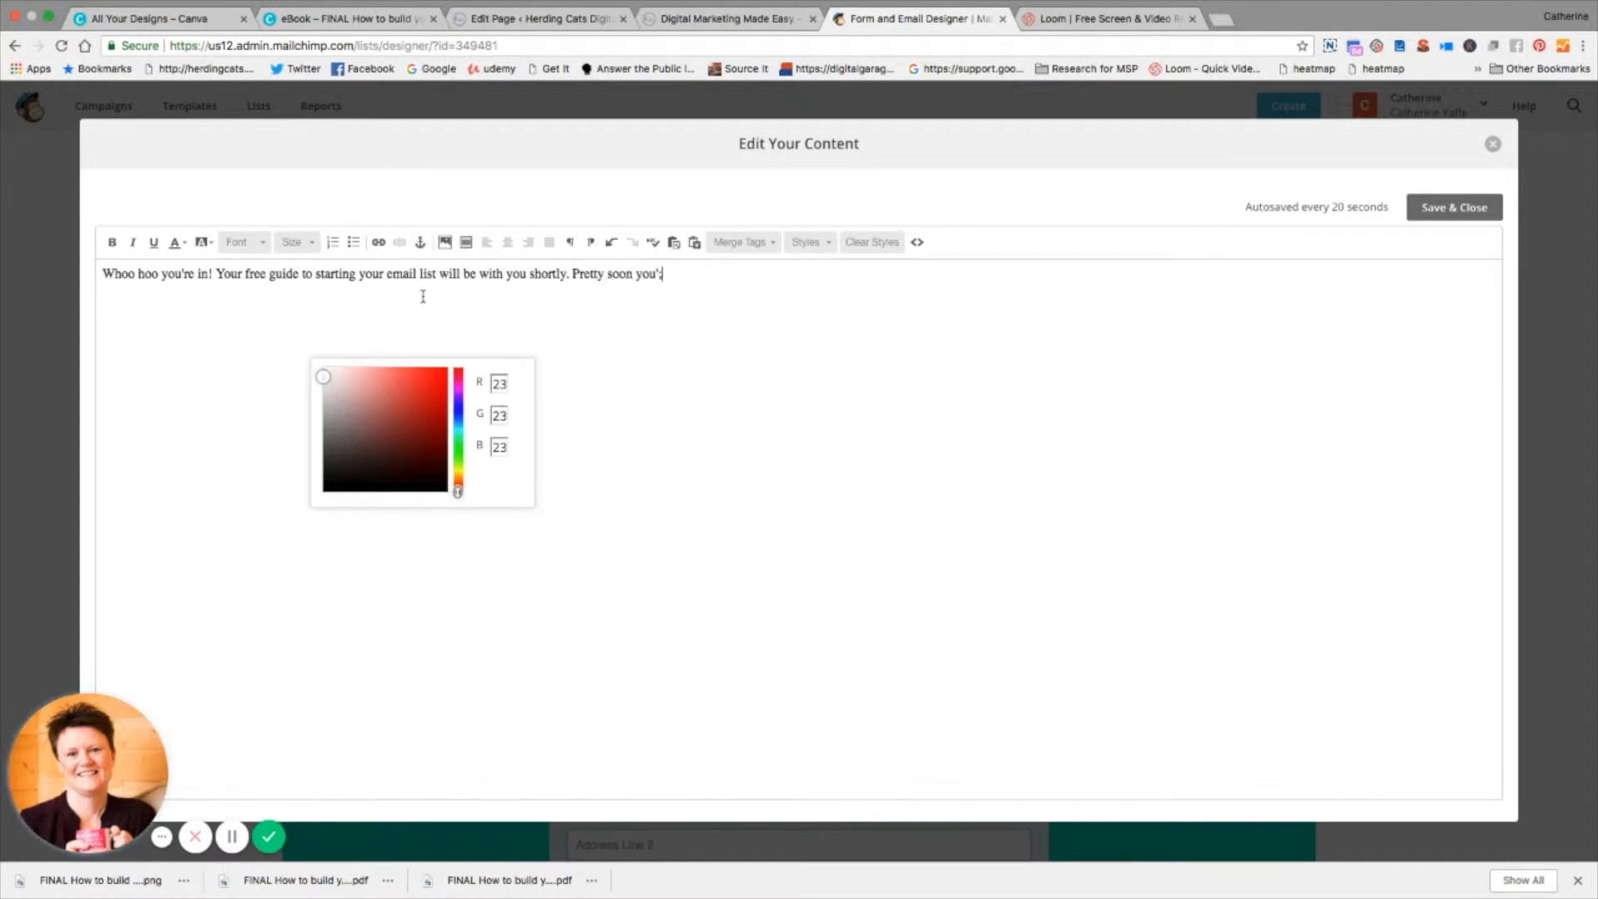
Step: Continue the message with "Pretty soon you'll have everything you need to start building your own list!" and save it
key(BackSpace)
key(BackSpace)
text(ll have everything you nee)
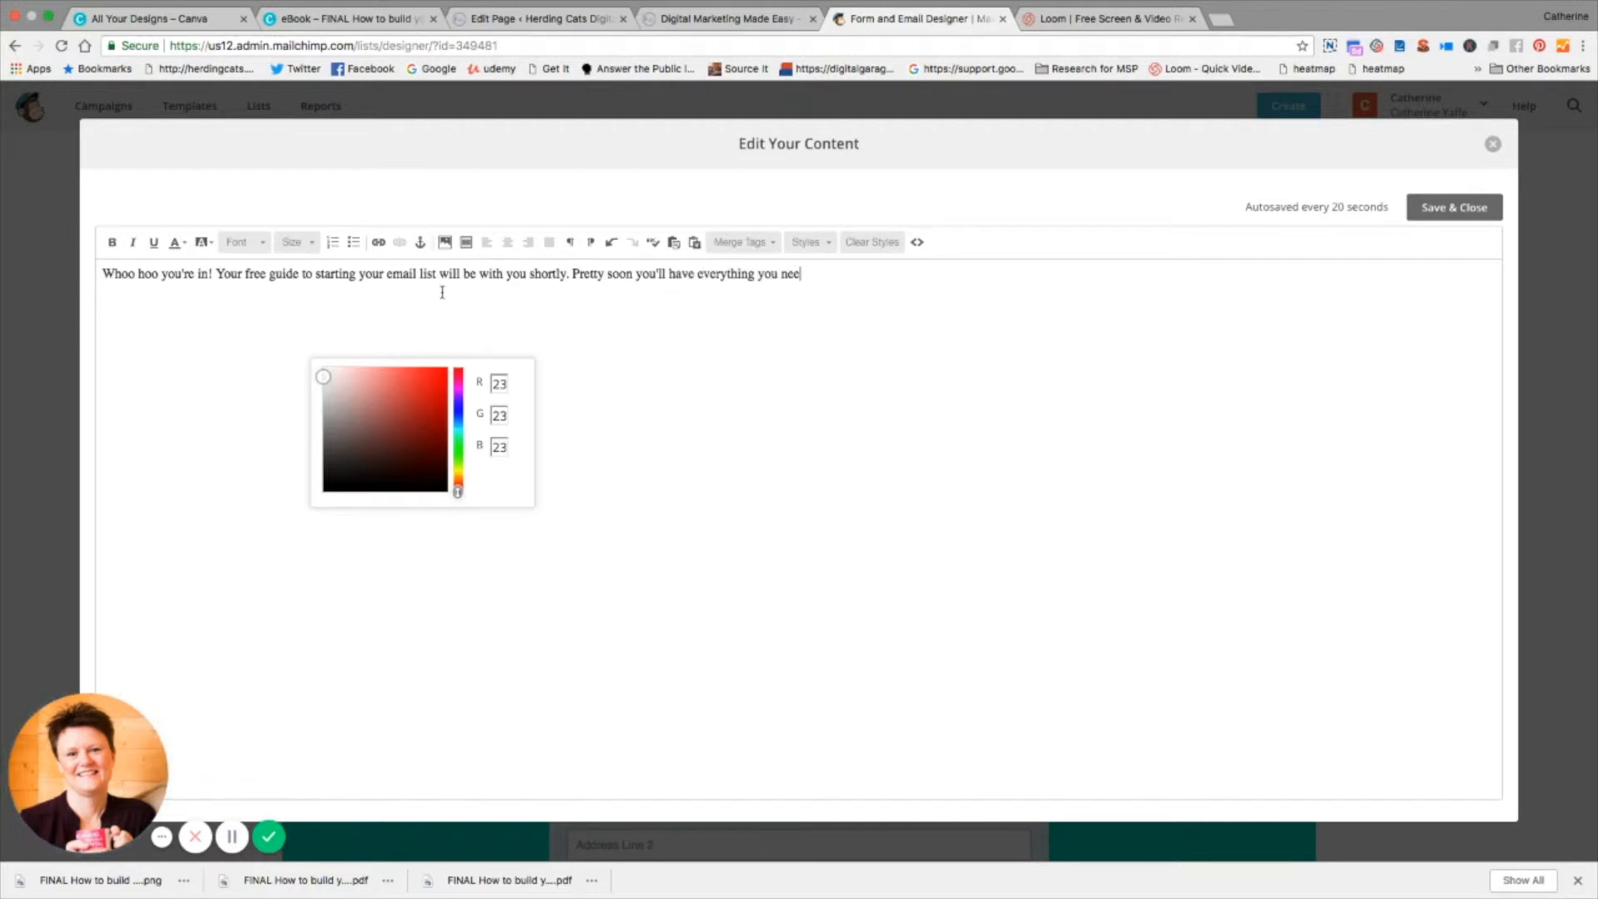
text(d to start buili)
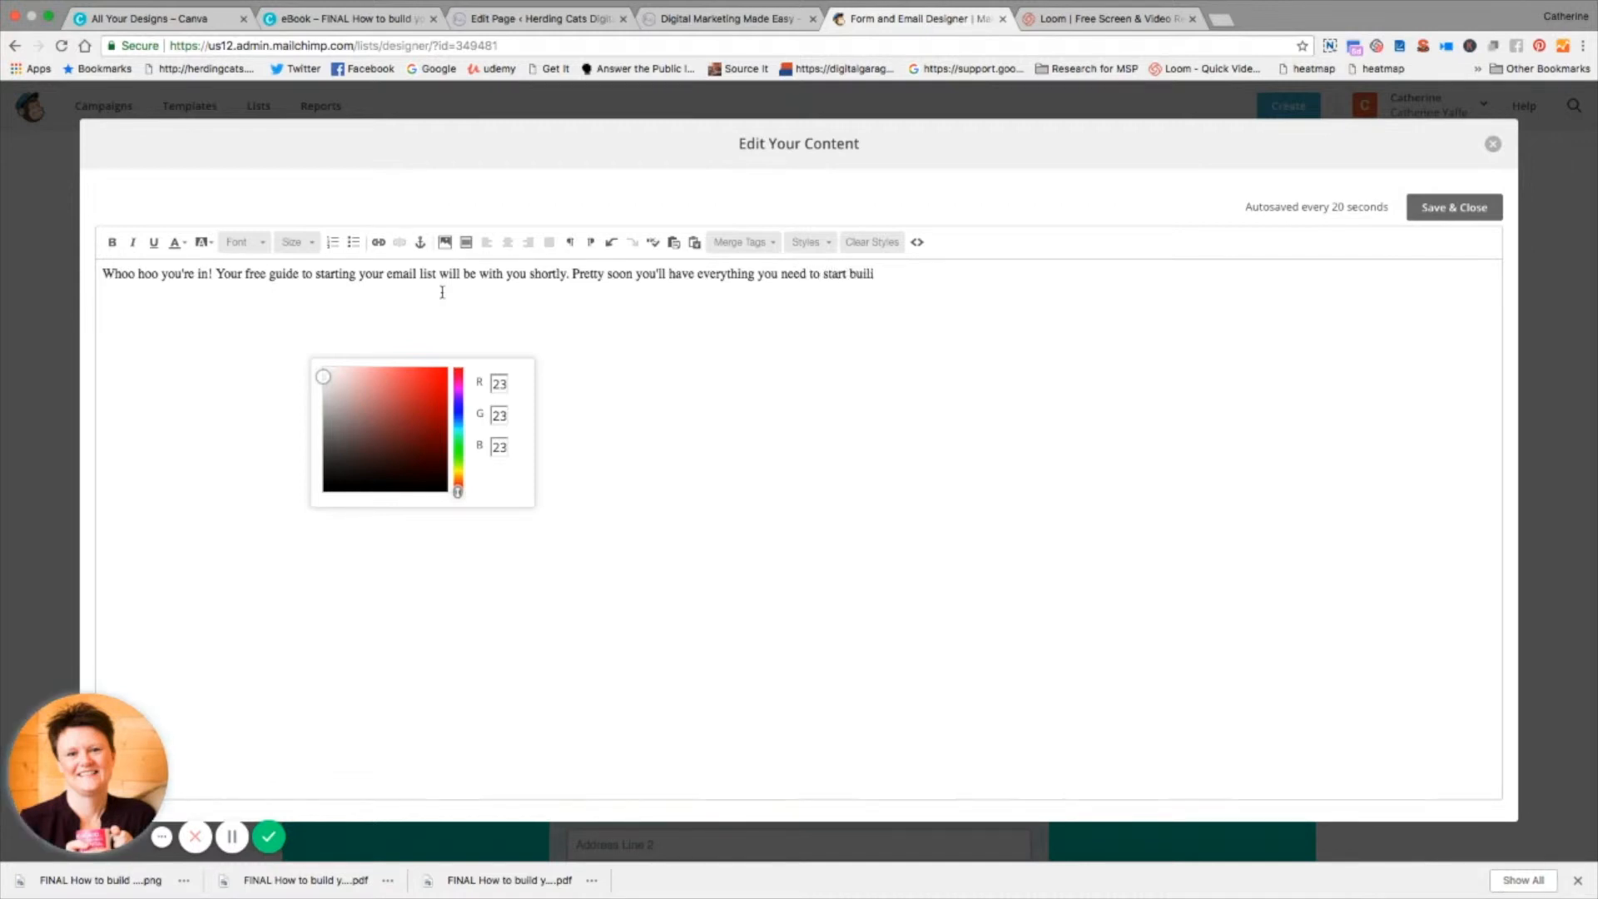
key(BackSpace)
text(ding your own list!)
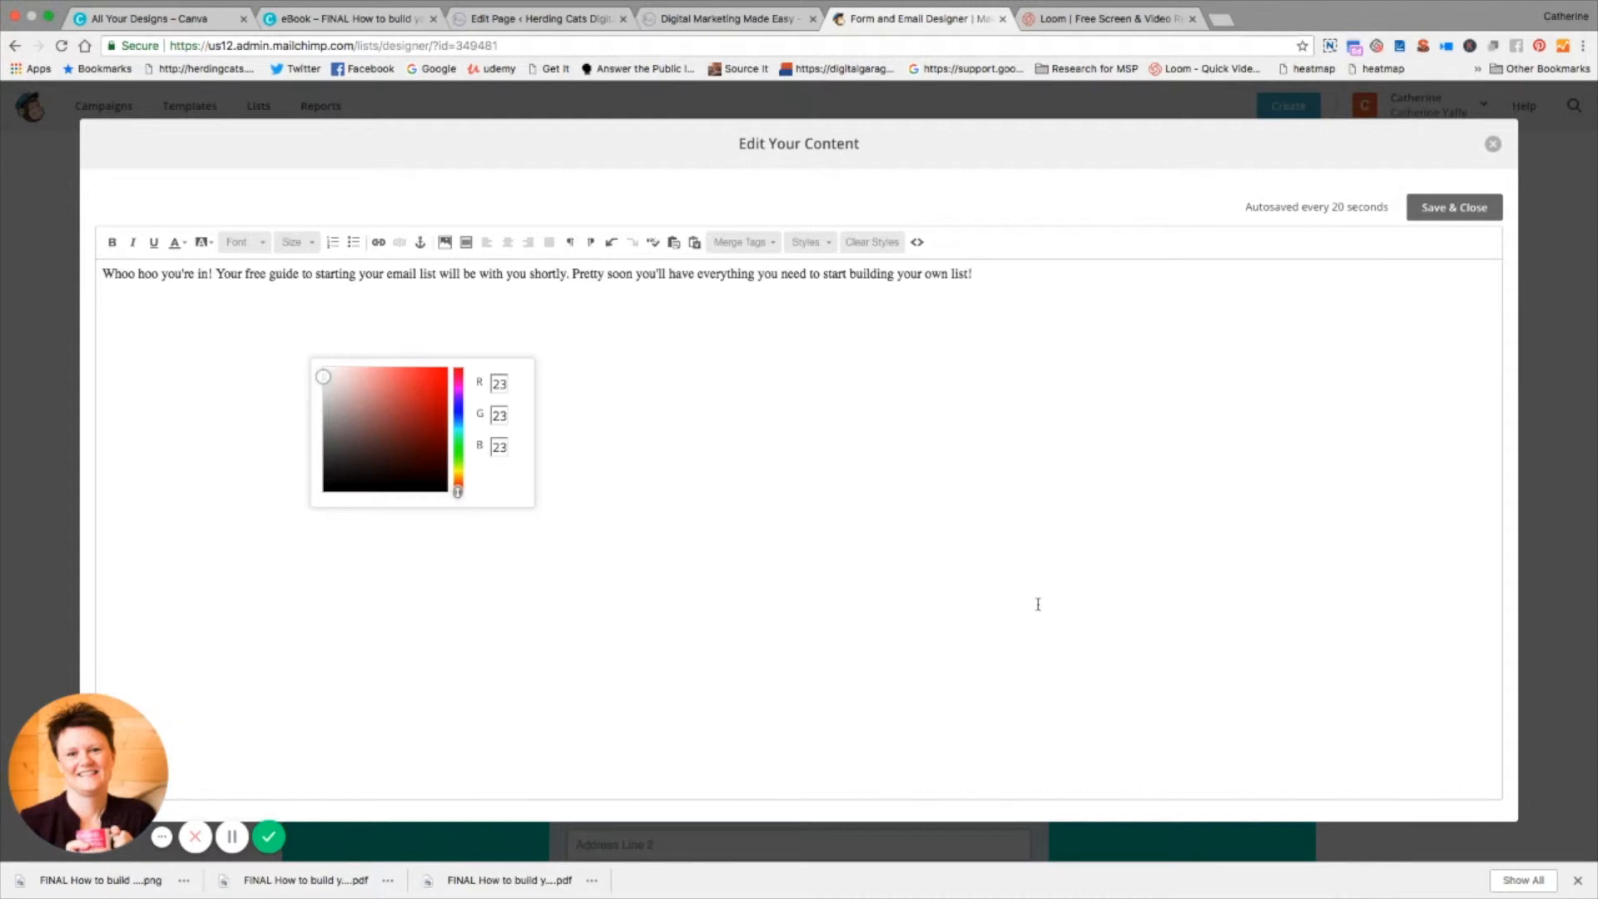
click(1454, 206)
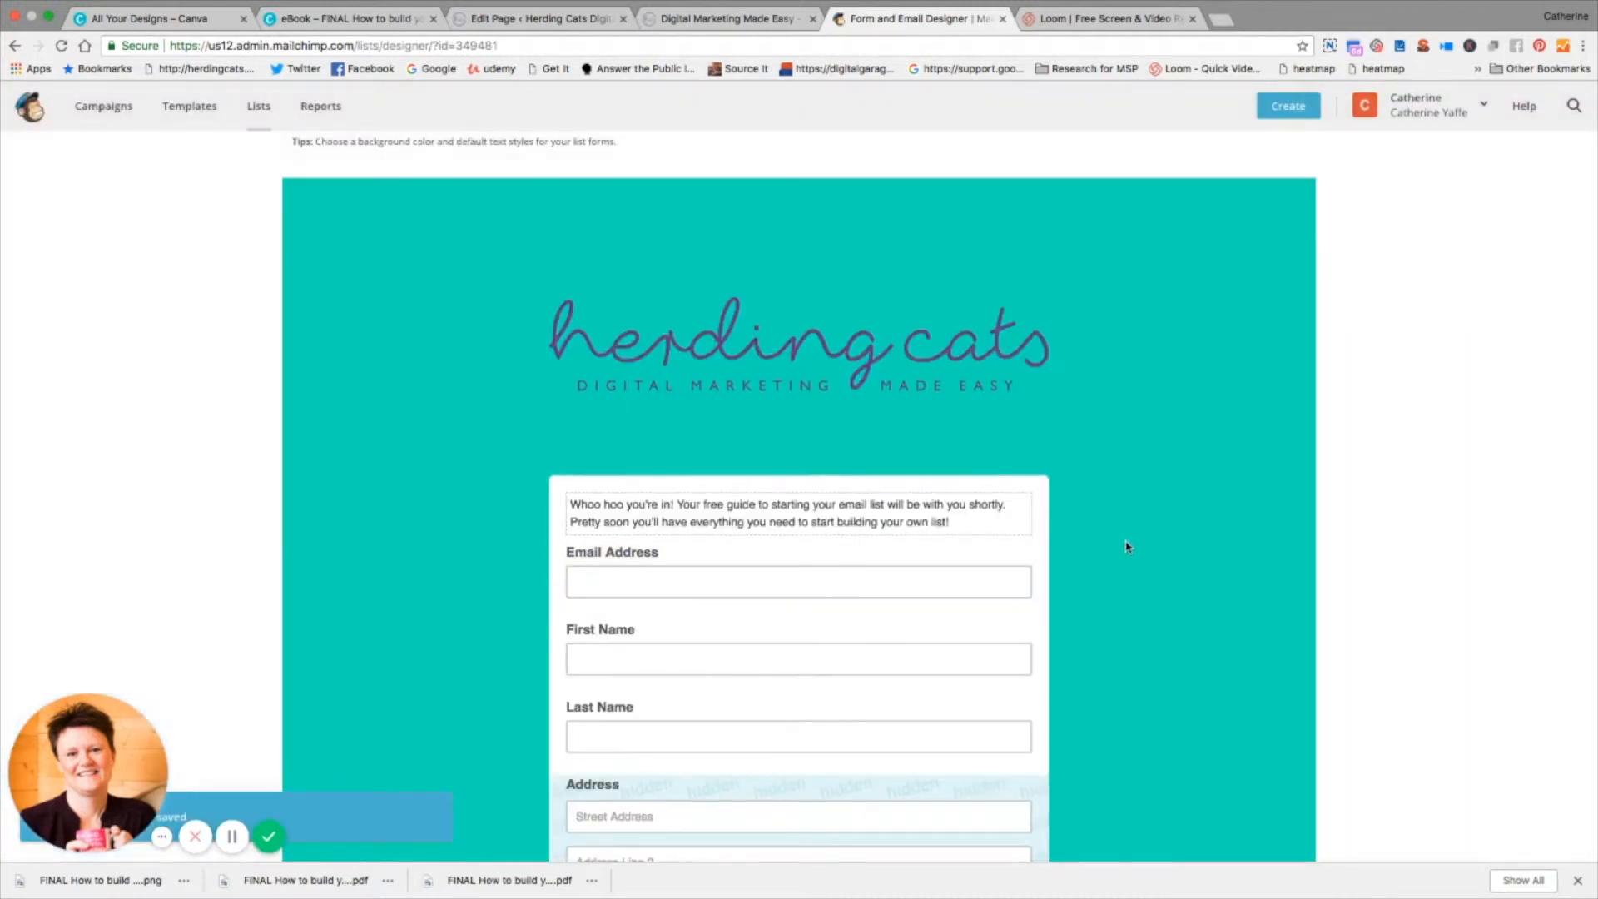
Step: Review the signup form's message and fields, including the settings of the Last Name field
scroll(941, 577, down, 3)
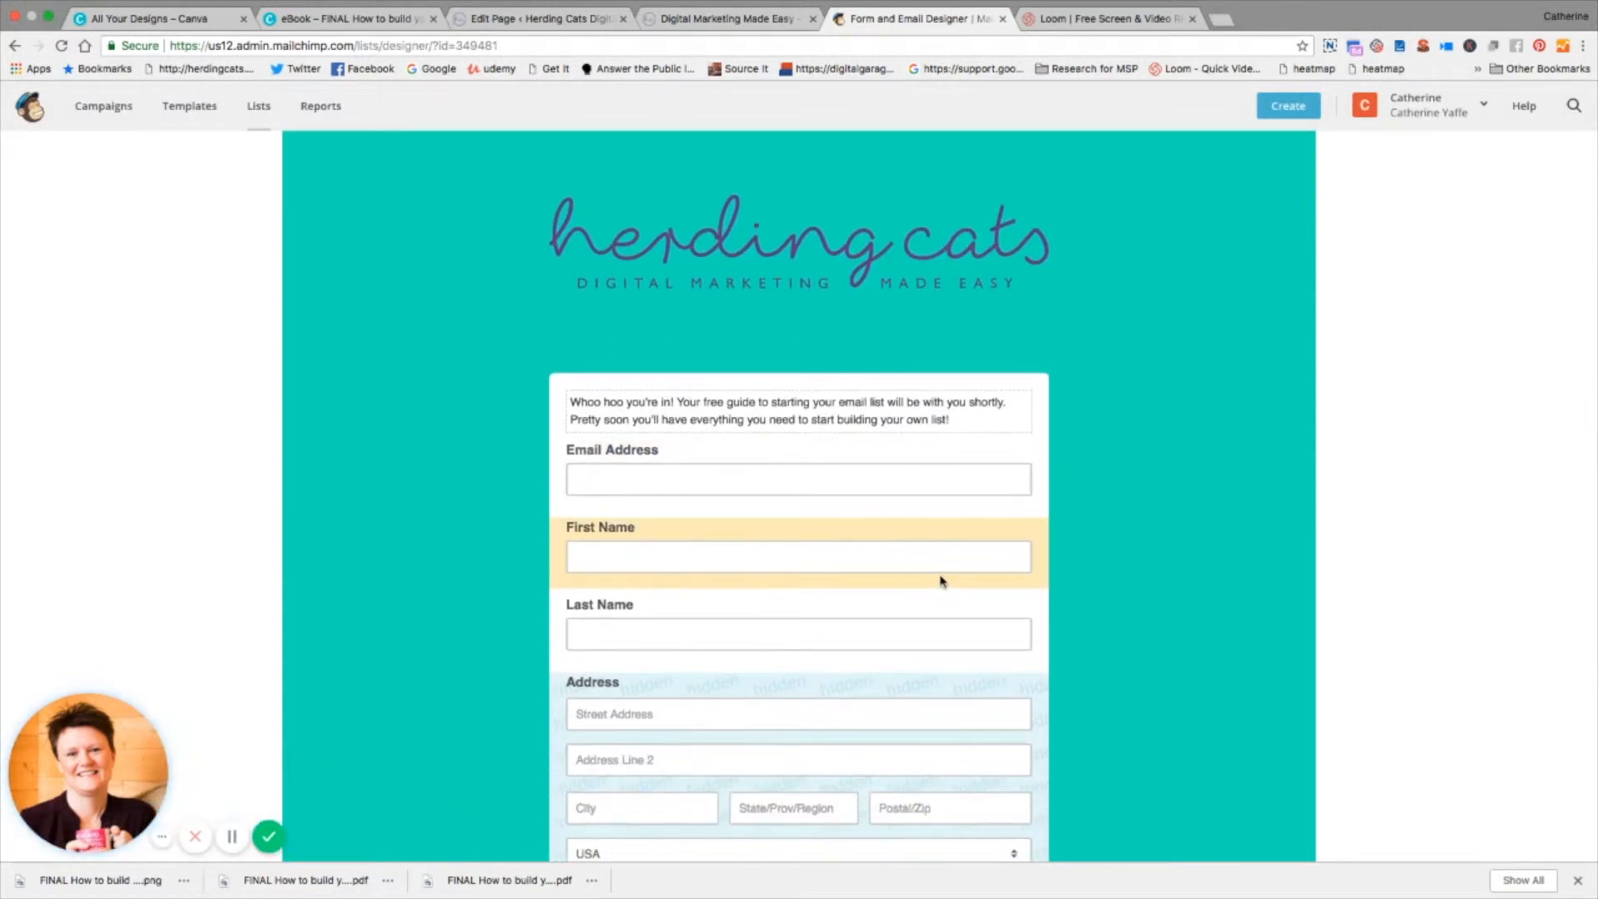
scroll(942, 580, down, 3)
scroll(888, 639, down, 3)
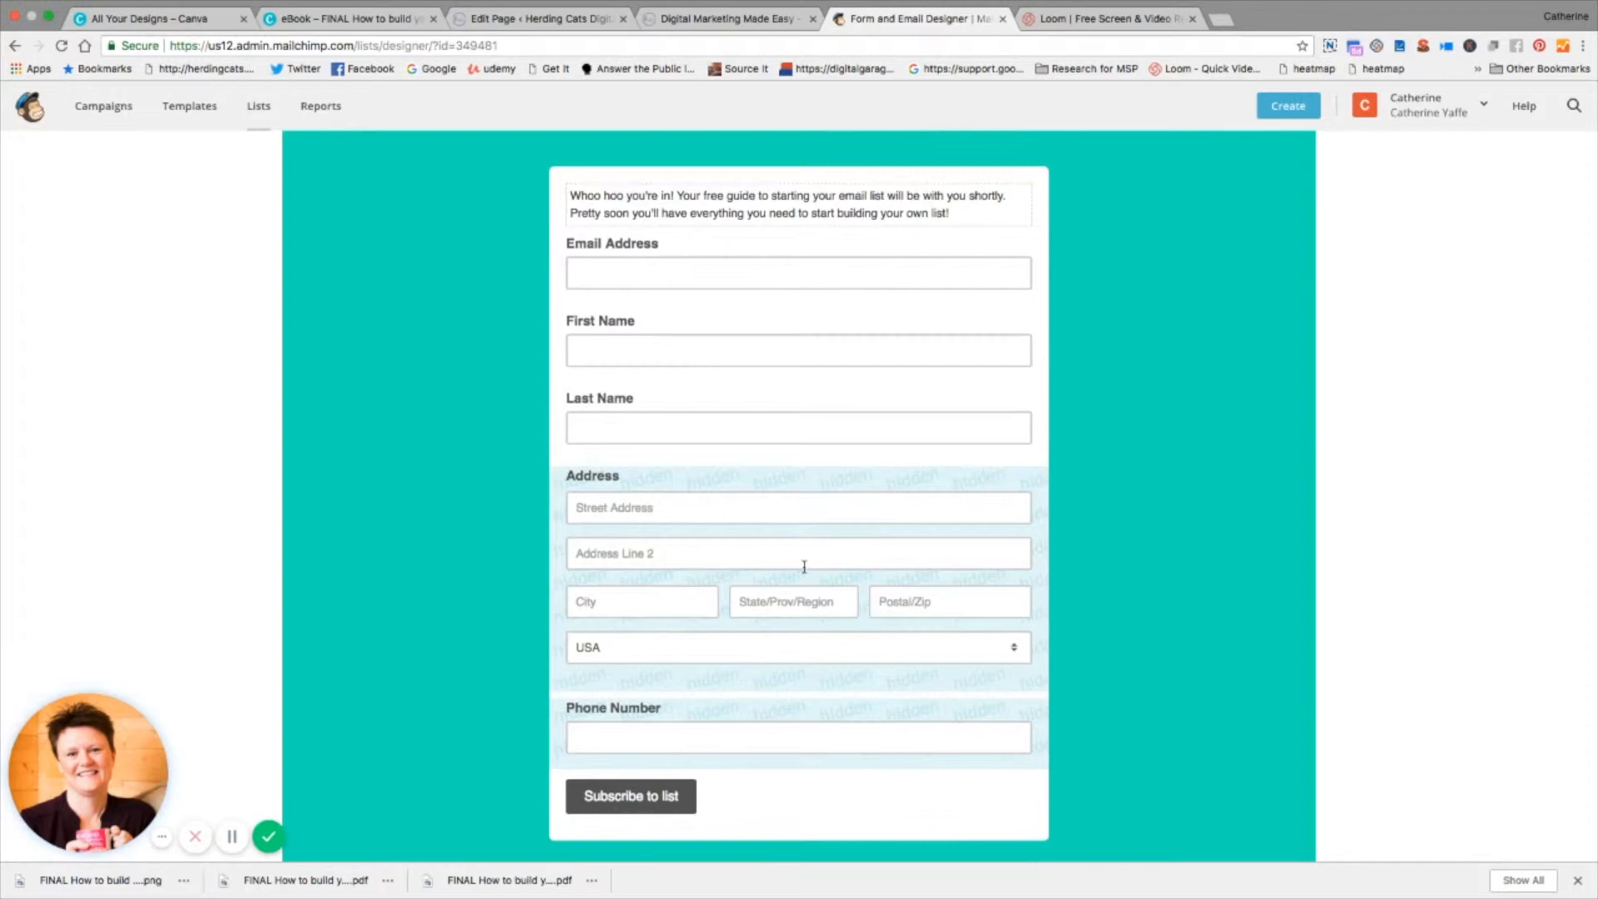
scroll(915, 637, down, 3)
scroll(892, 637, up, 10)
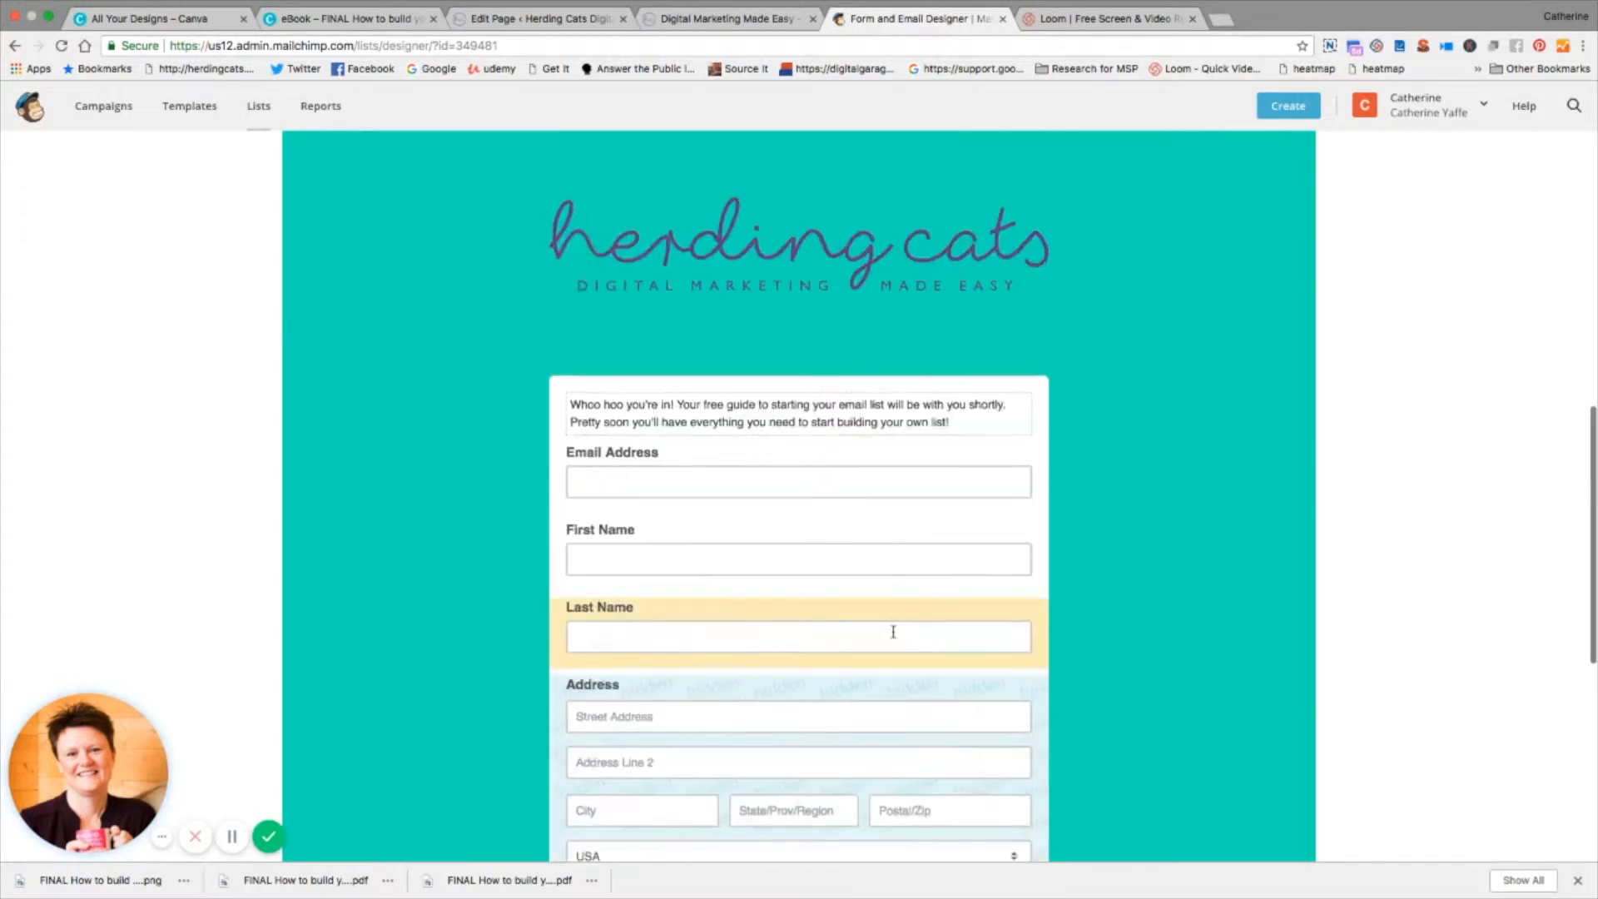
scroll(893, 637, down, 5)
click(888, 717)
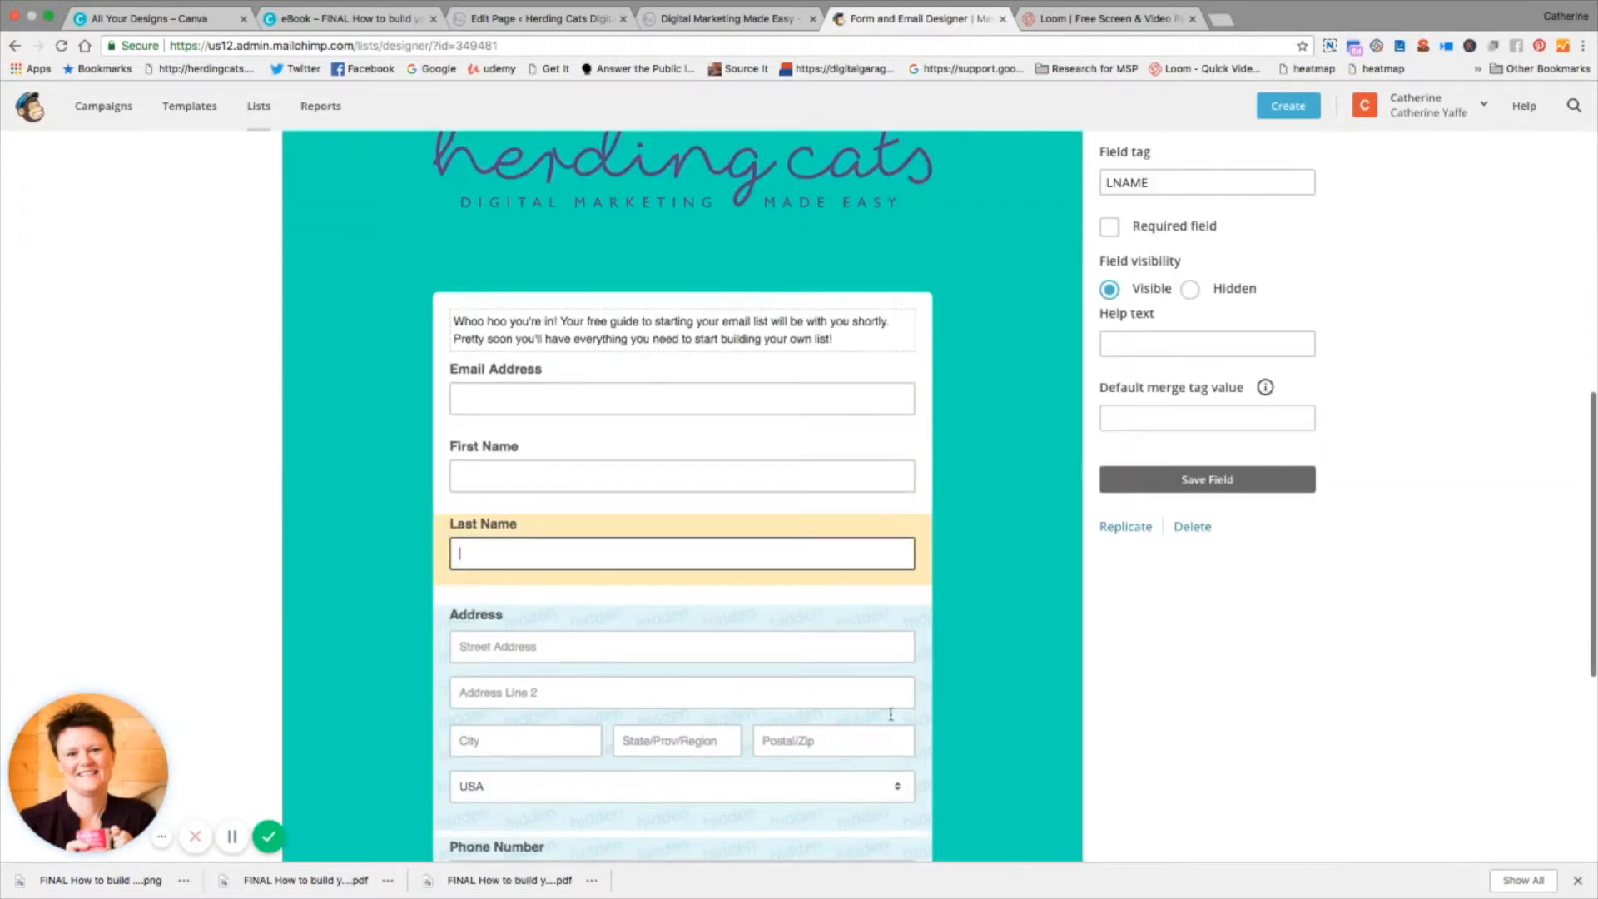
scroll(1434, 466, up, 8)
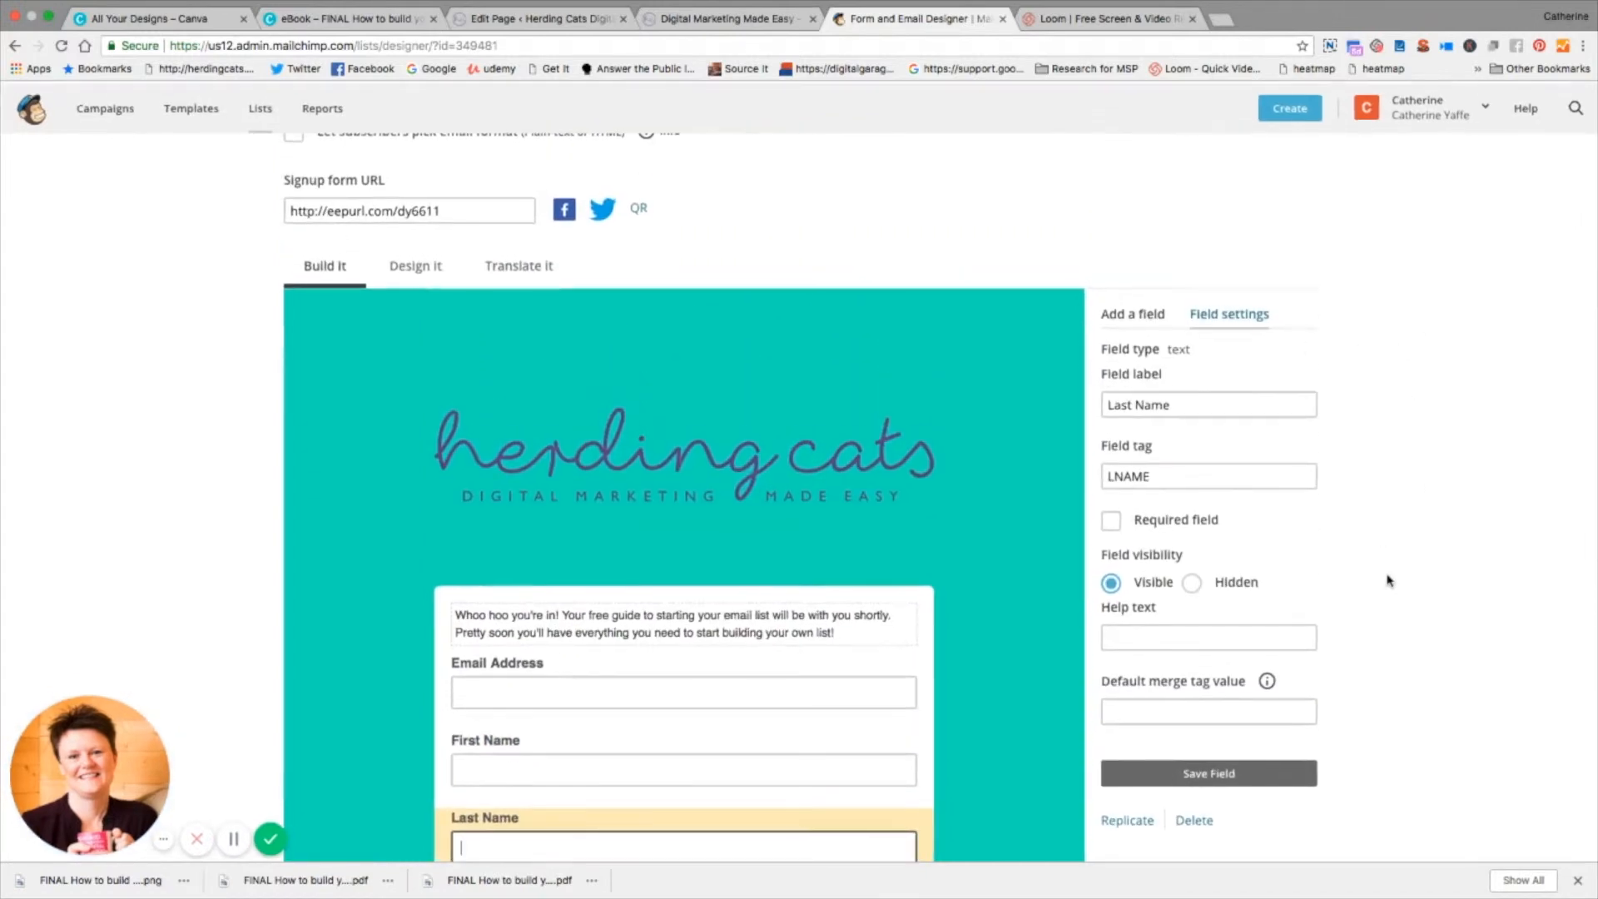
scroll(735, 781, down, 5)
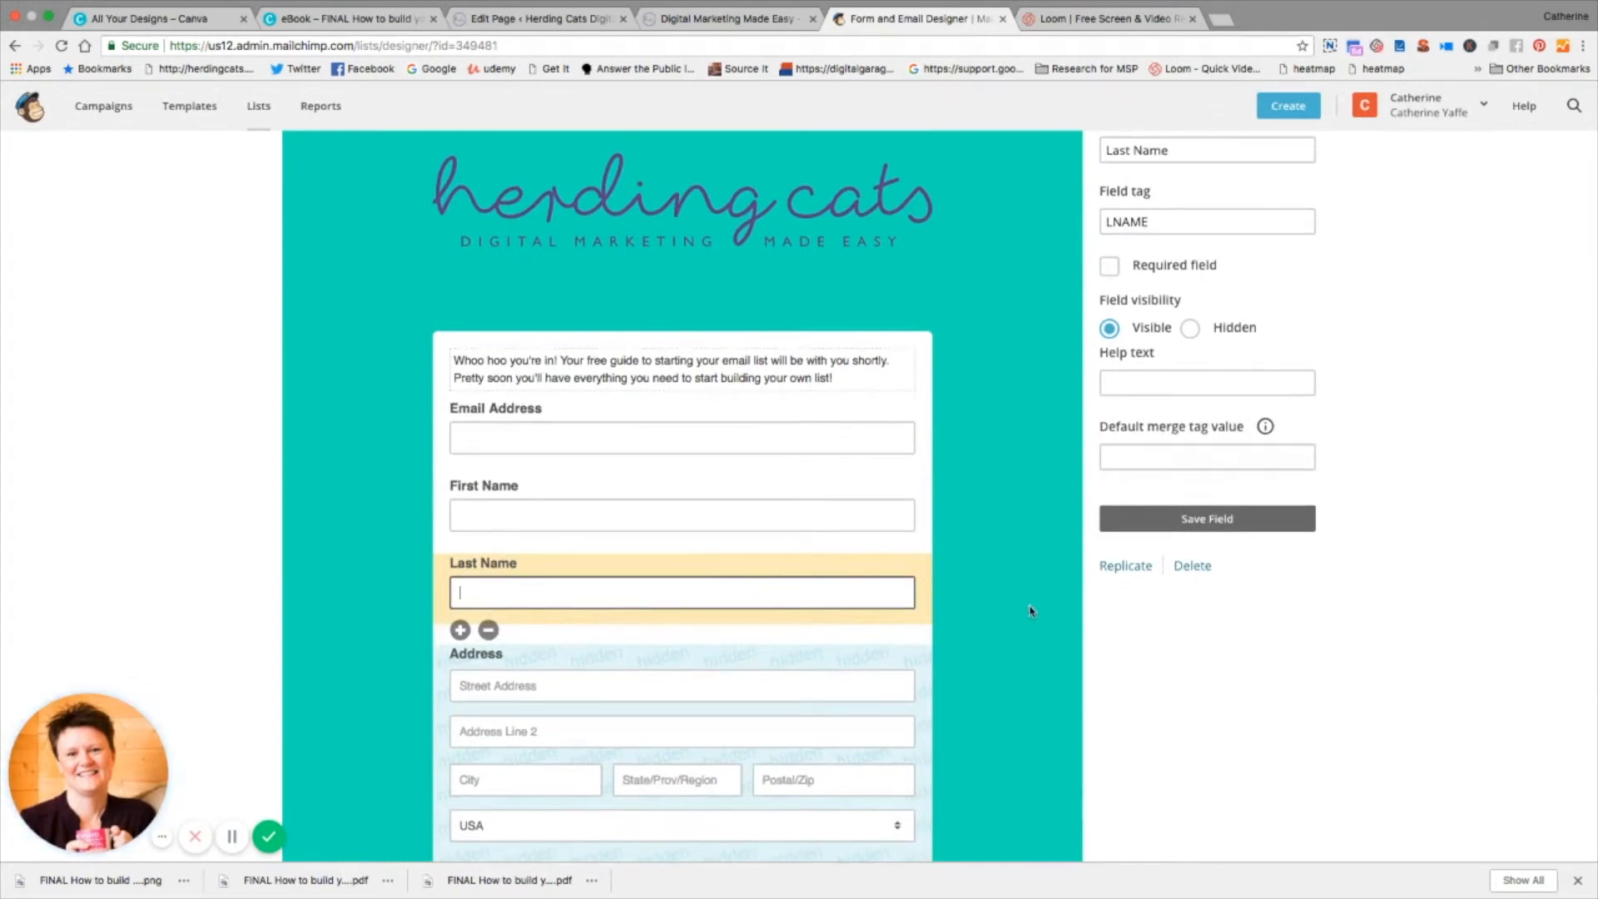
scroll(1027, 612, up, 5)
scroll(1027, 611, up, 7)
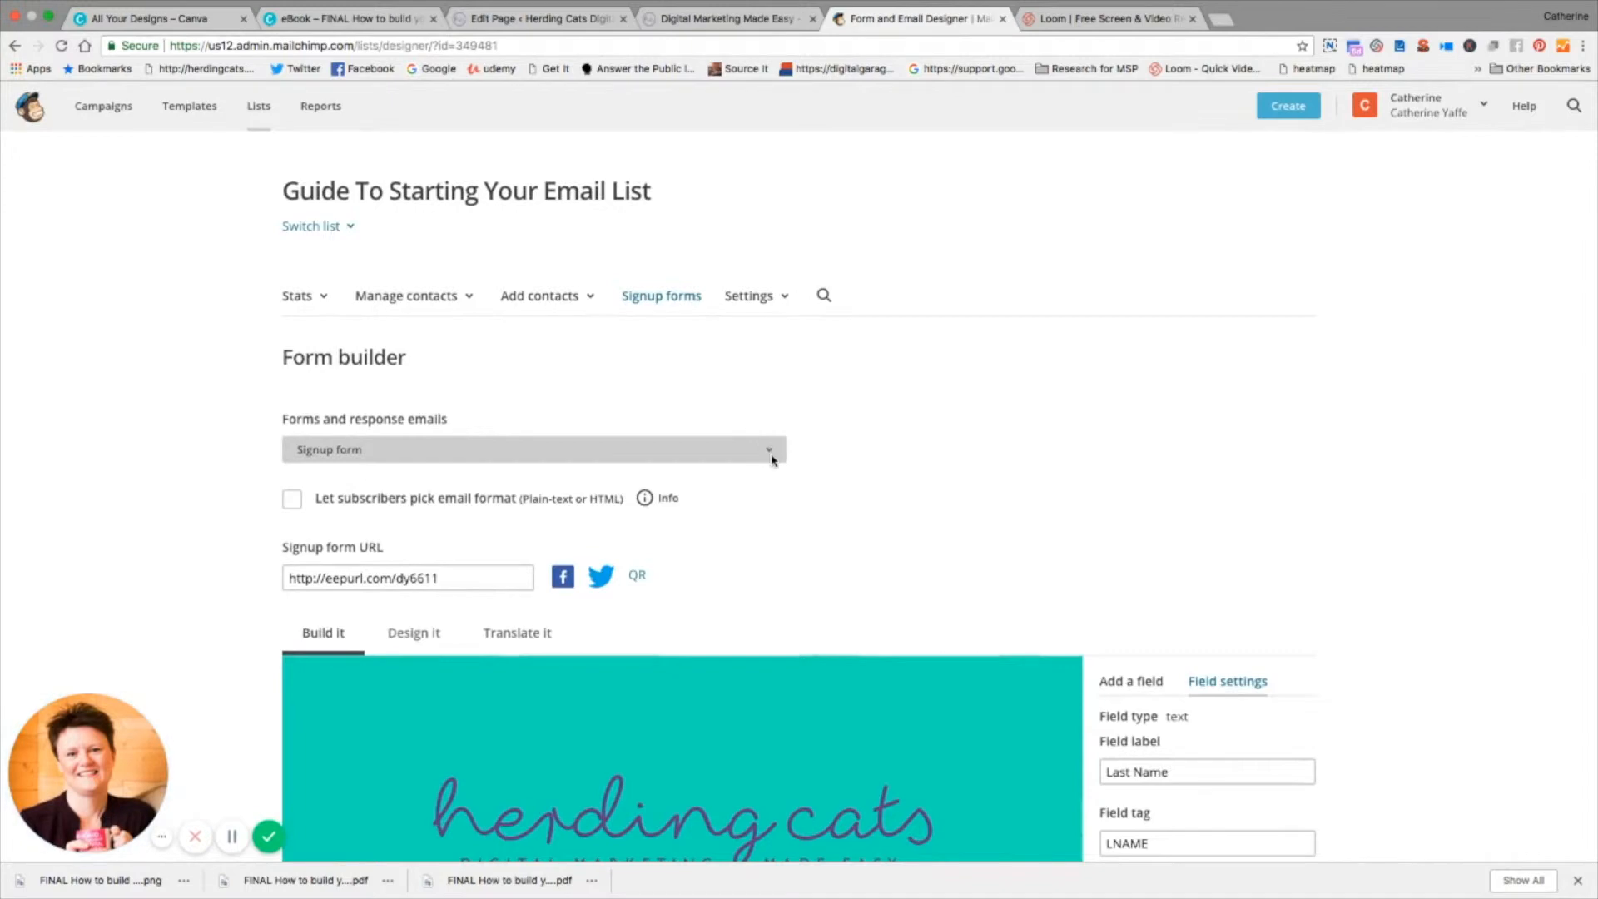
Step: Review the Signup form with alerts and the Opt-in confirmation email in the Form builder
scroll(851, 534, down, 8)
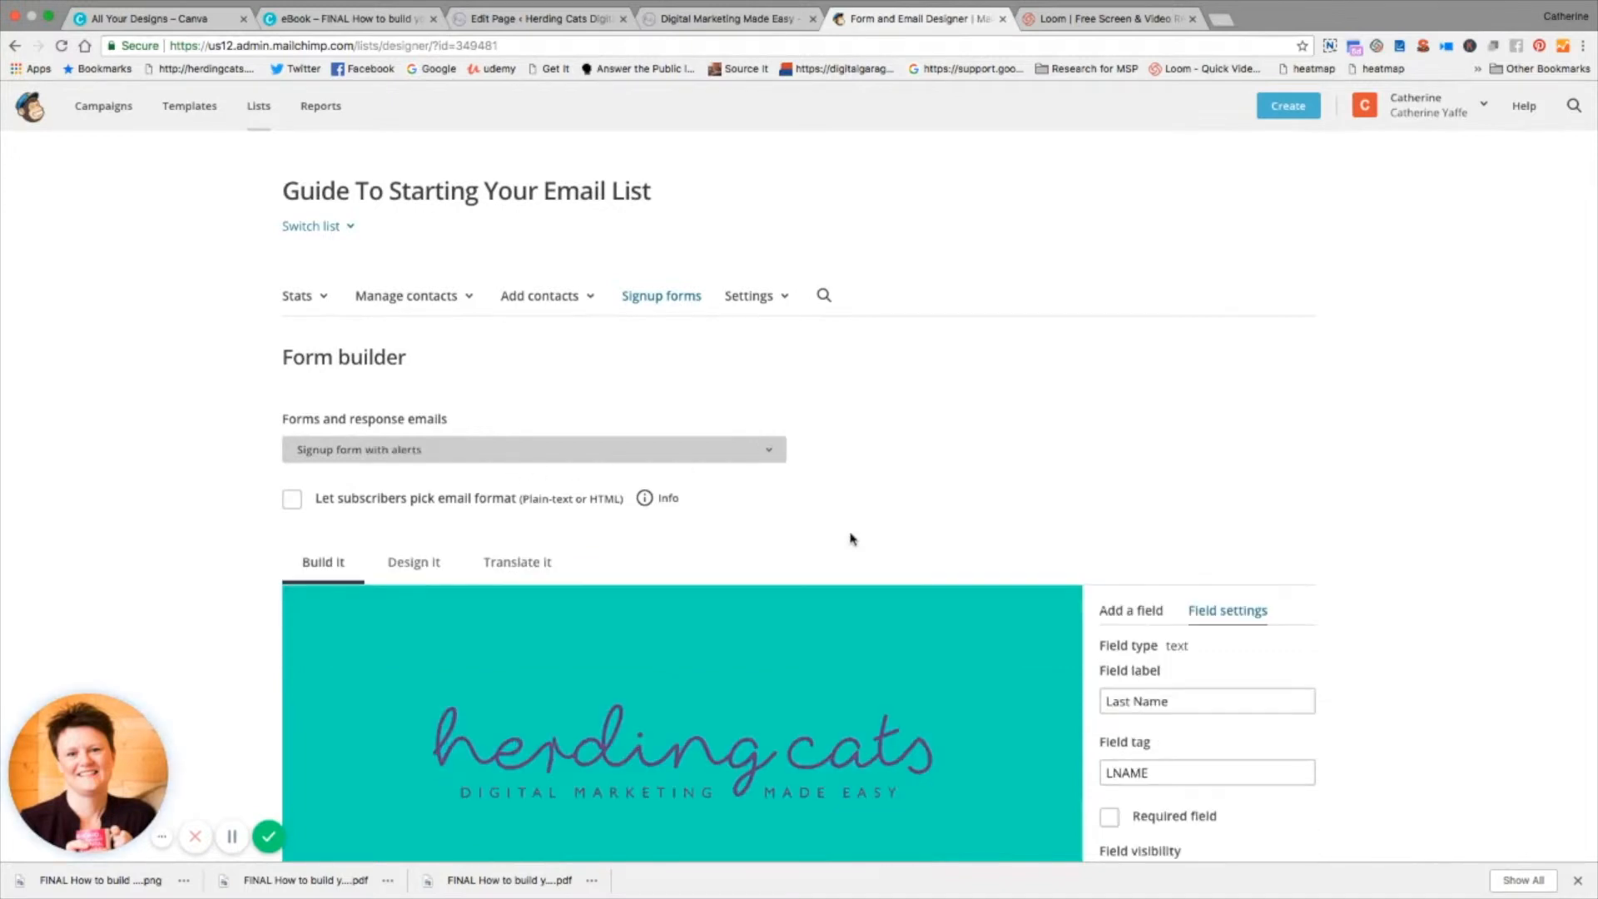
scroll(851, 530, down, 4)
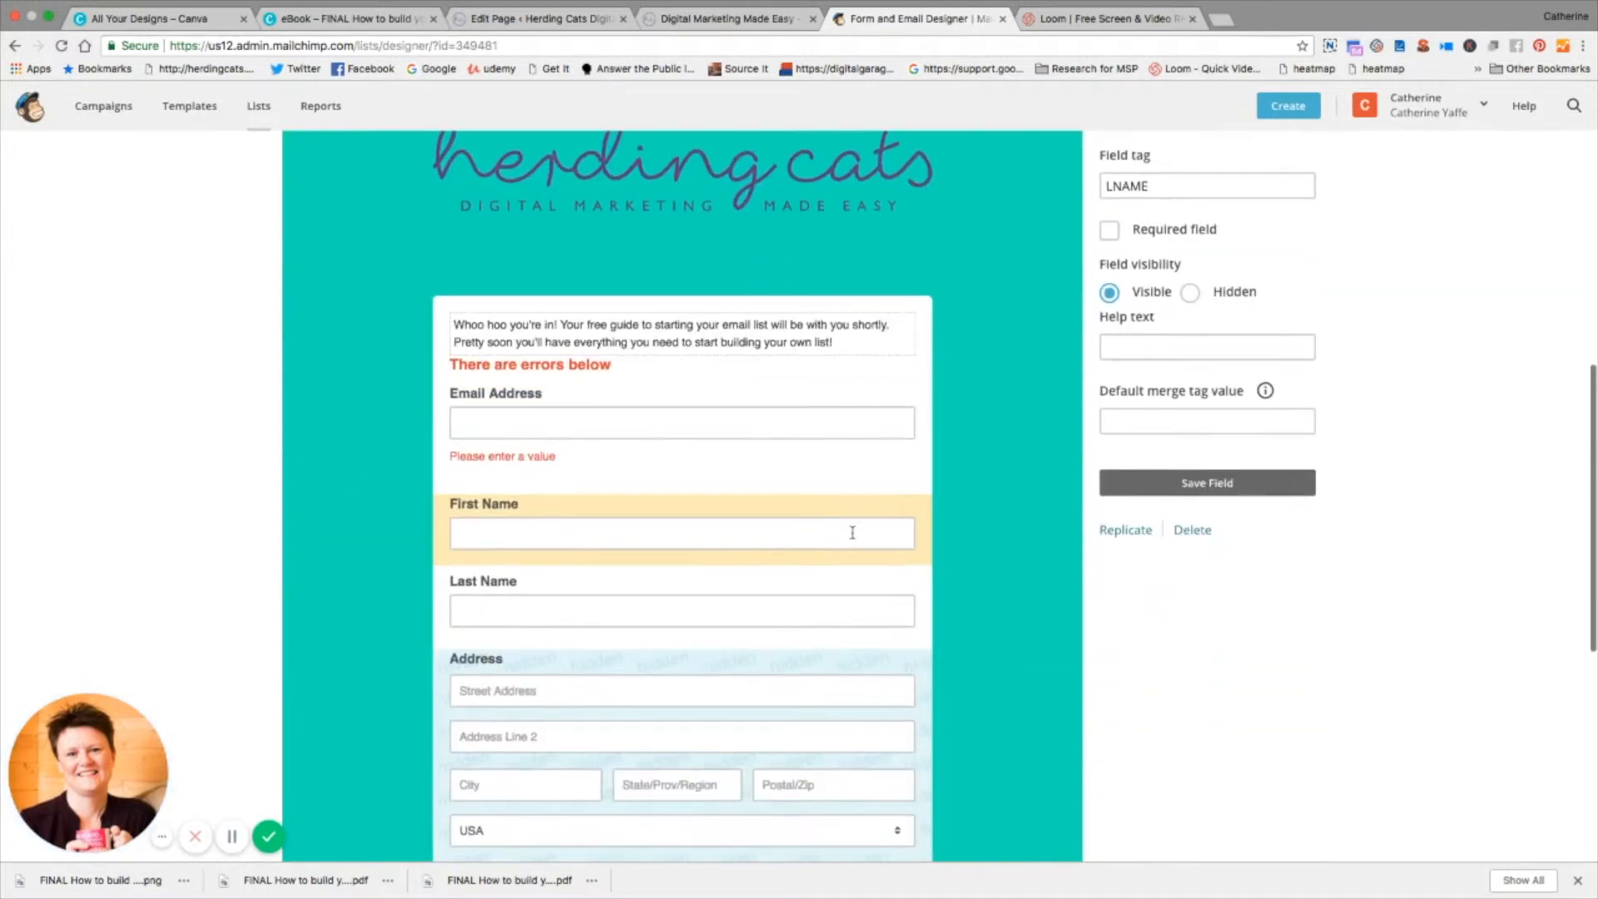
scroll(675, 474, up, 10)
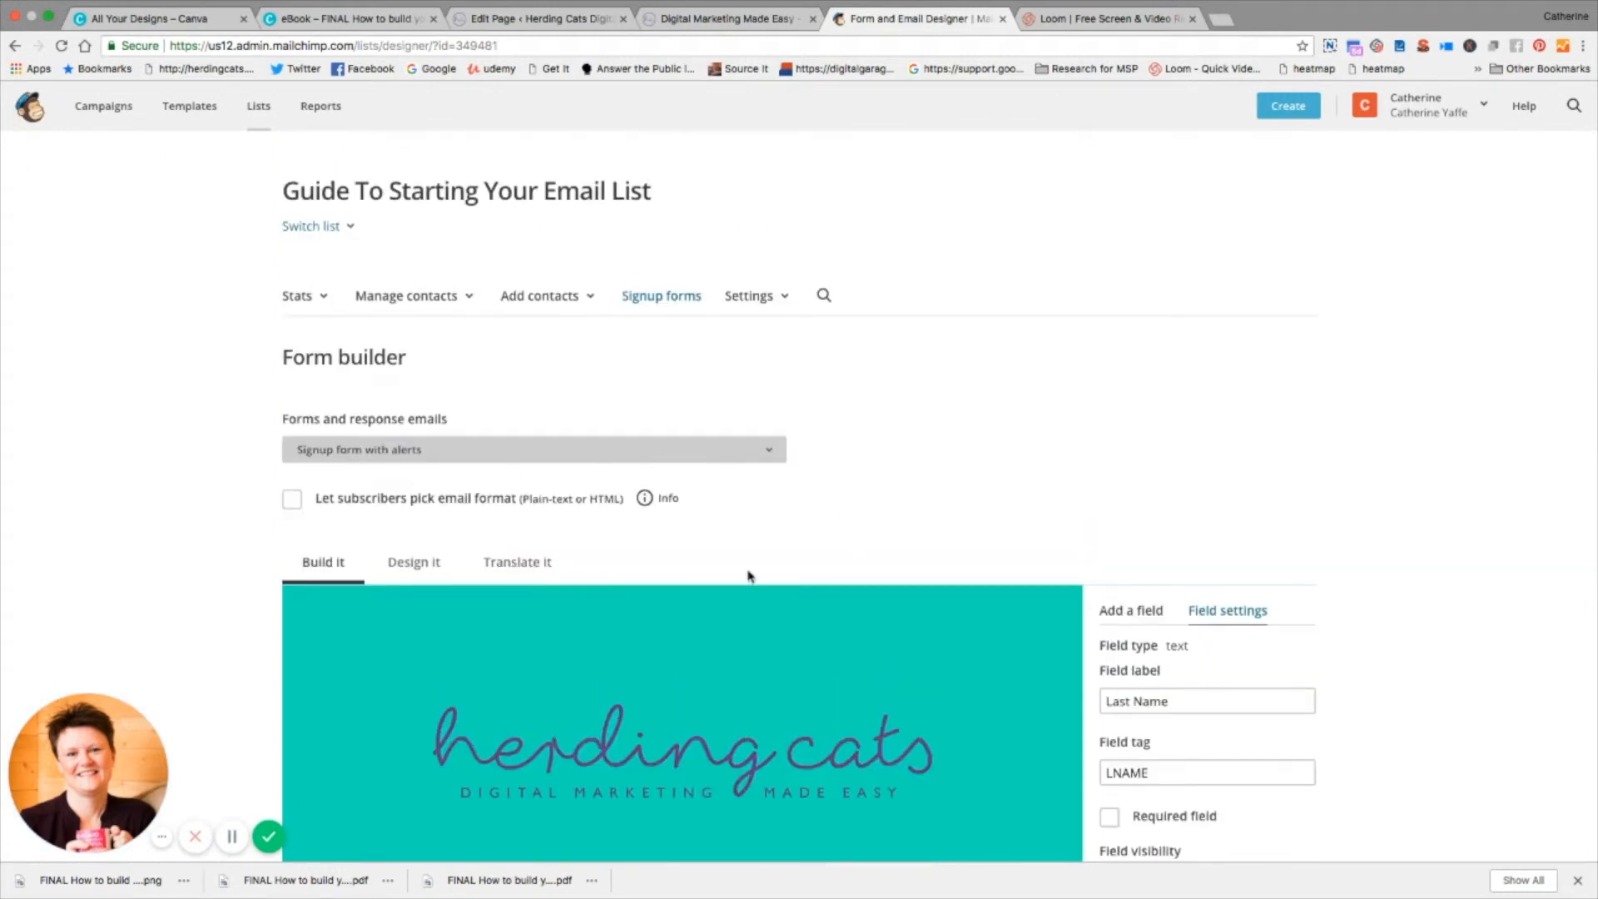
scroll(846, 582, down, 5)
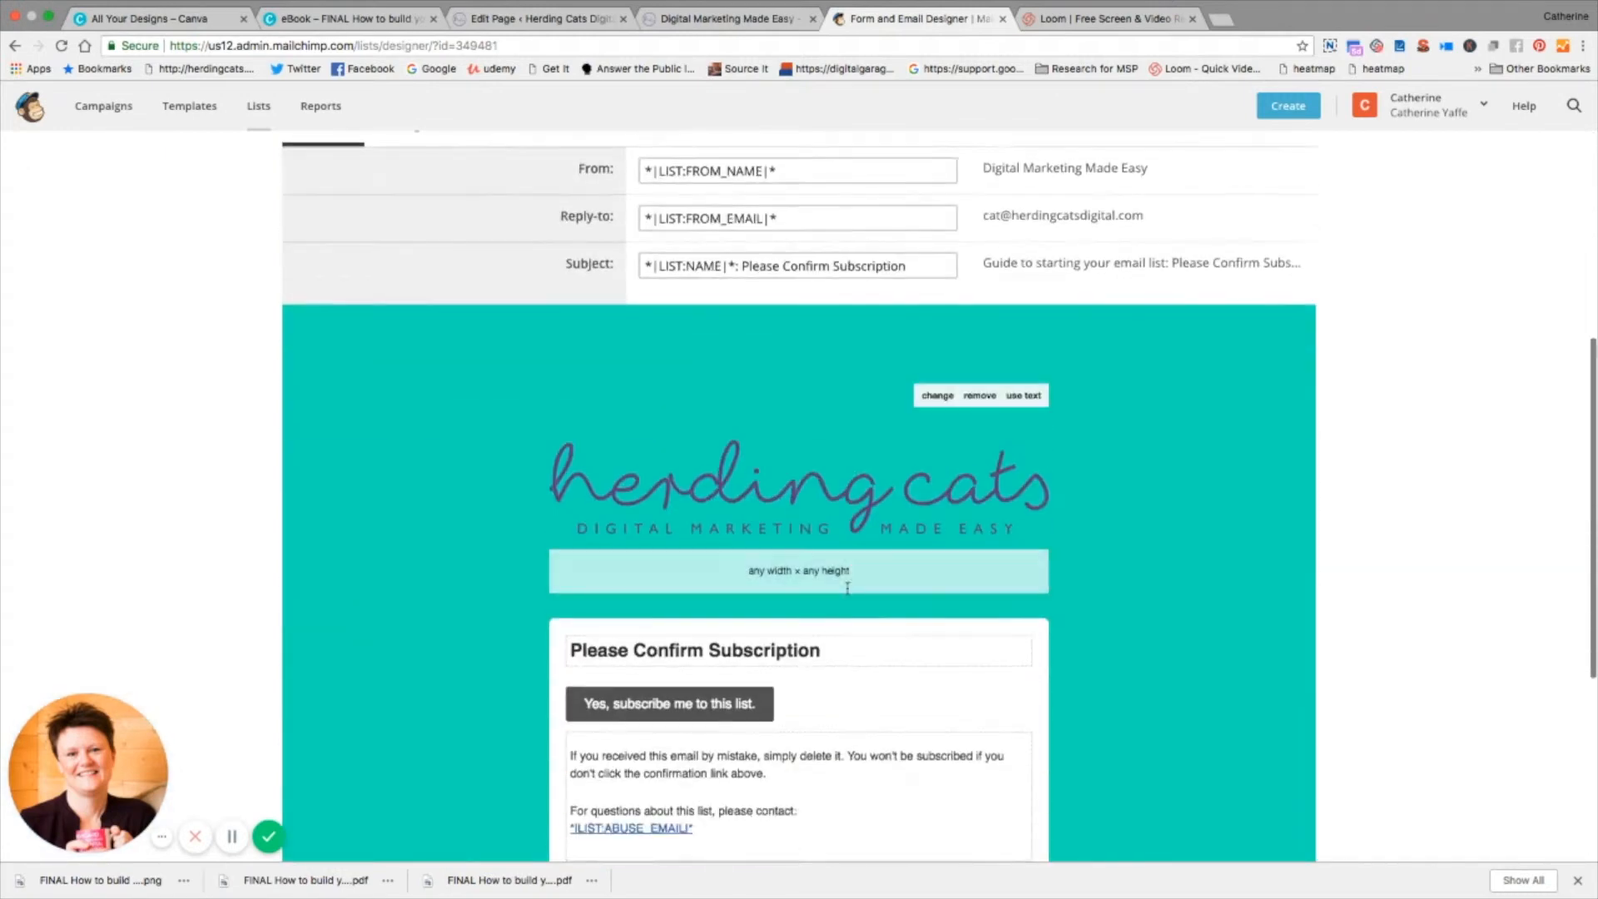
scroll(847, 588, down, 2)
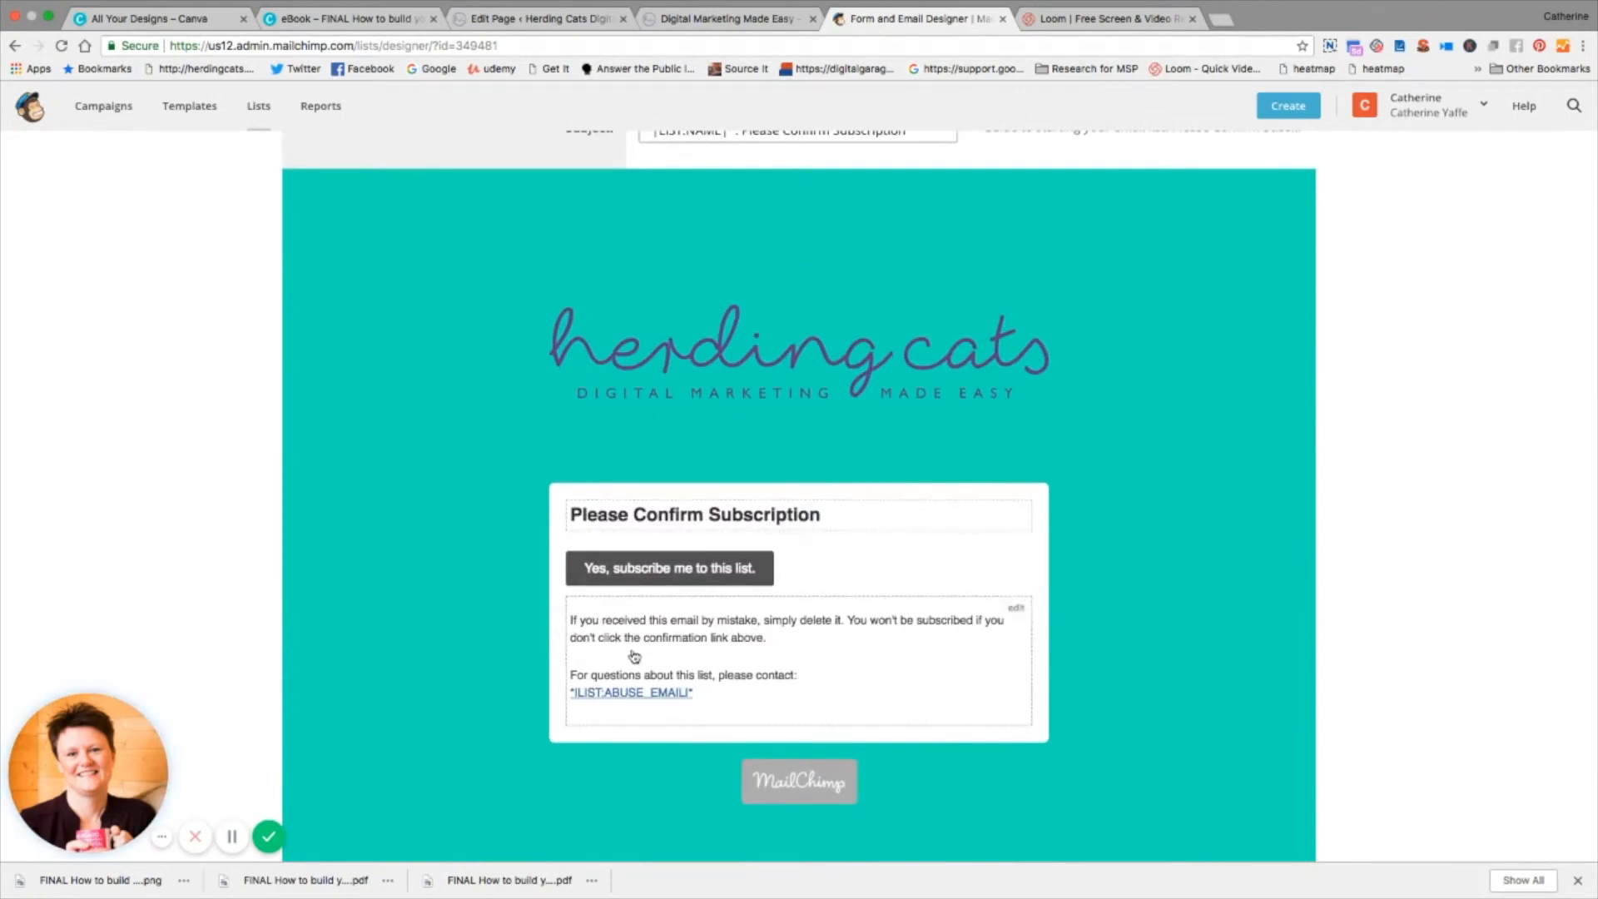
scroll(845, 511, up, 8)
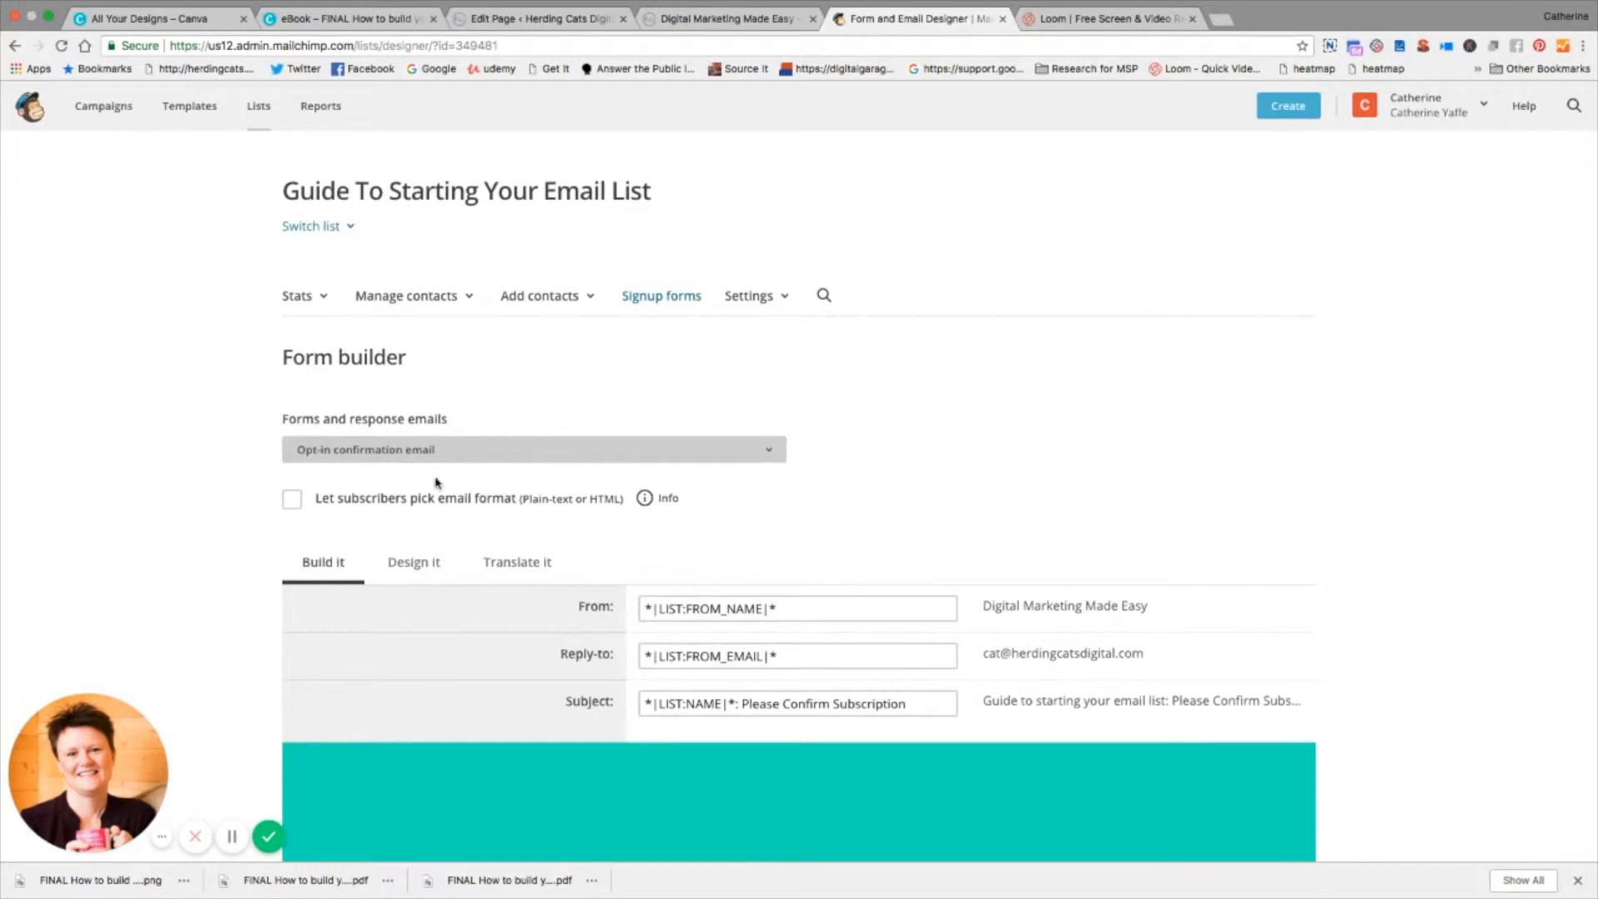
Step: Review the Confirmation thank you page and the Final welcome email in the Form builder
click(435, 485)
scroll(1050, 506, down, 6)
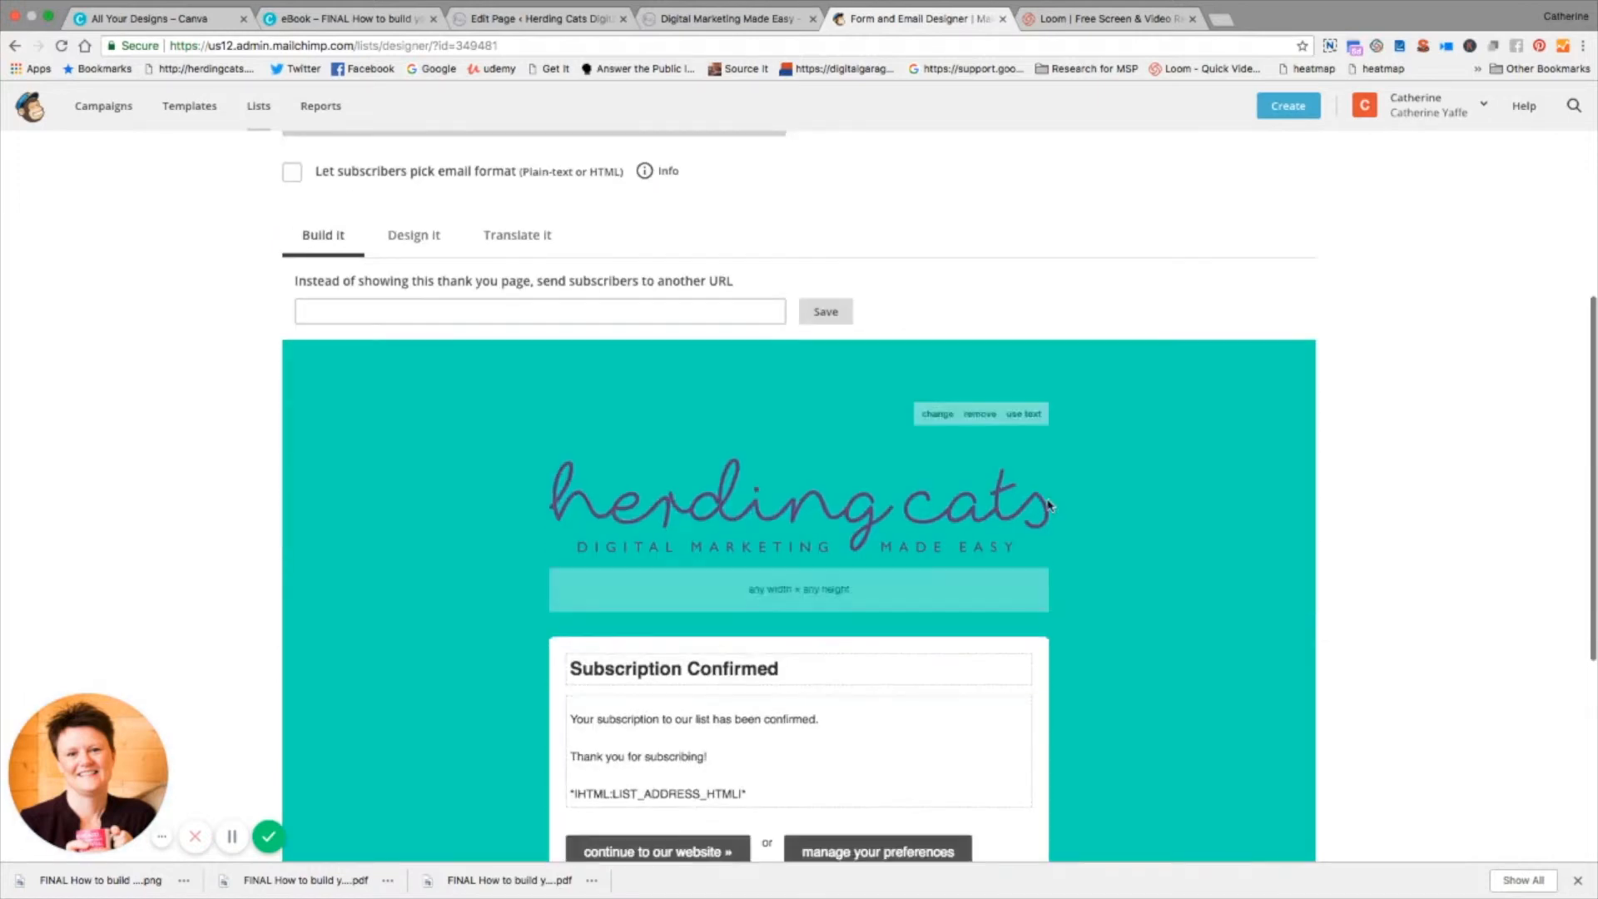
scroll(450, 474, up, 6)
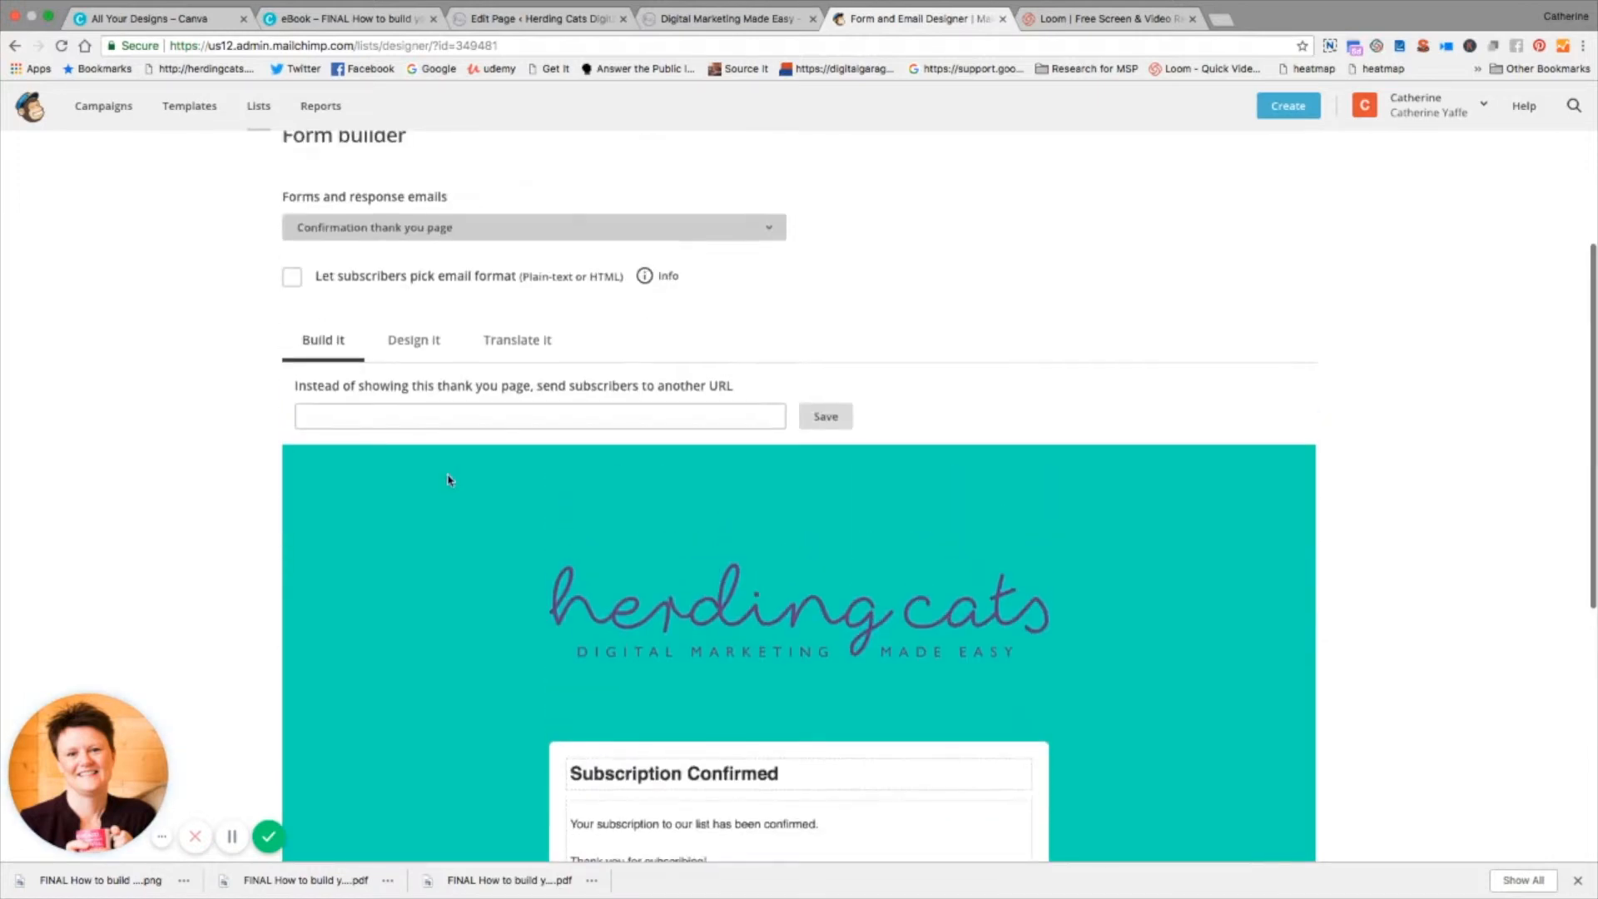
scroll(552, 457, down, 1)
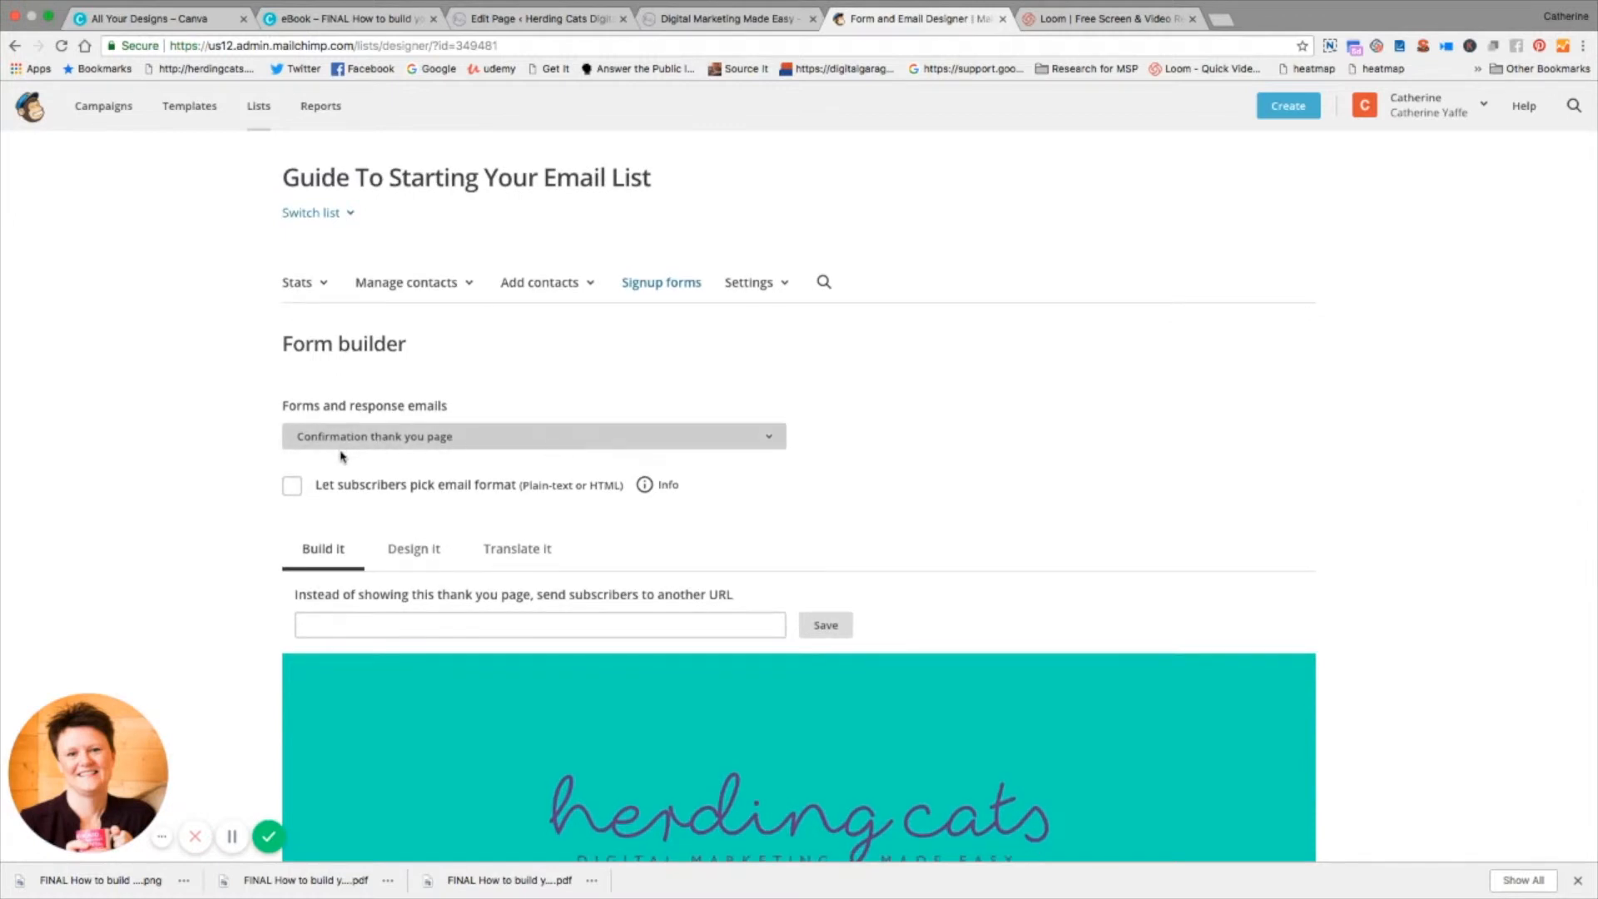
click(342, 454)
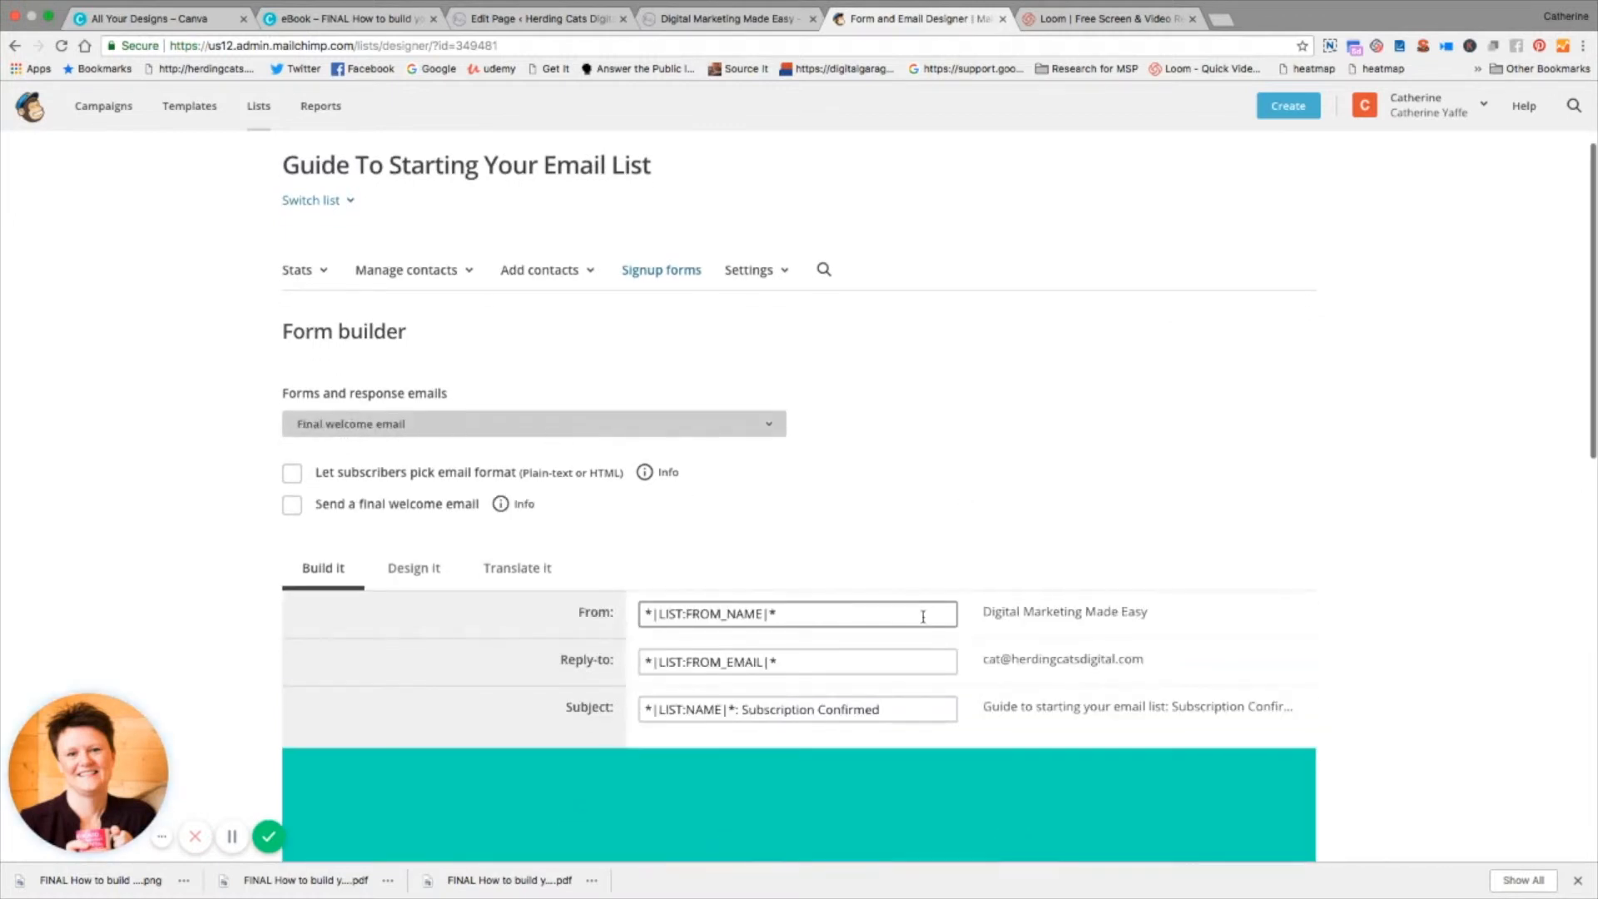
scroll(918, 620, down, 7)
scroll(919, 624, up, 4)
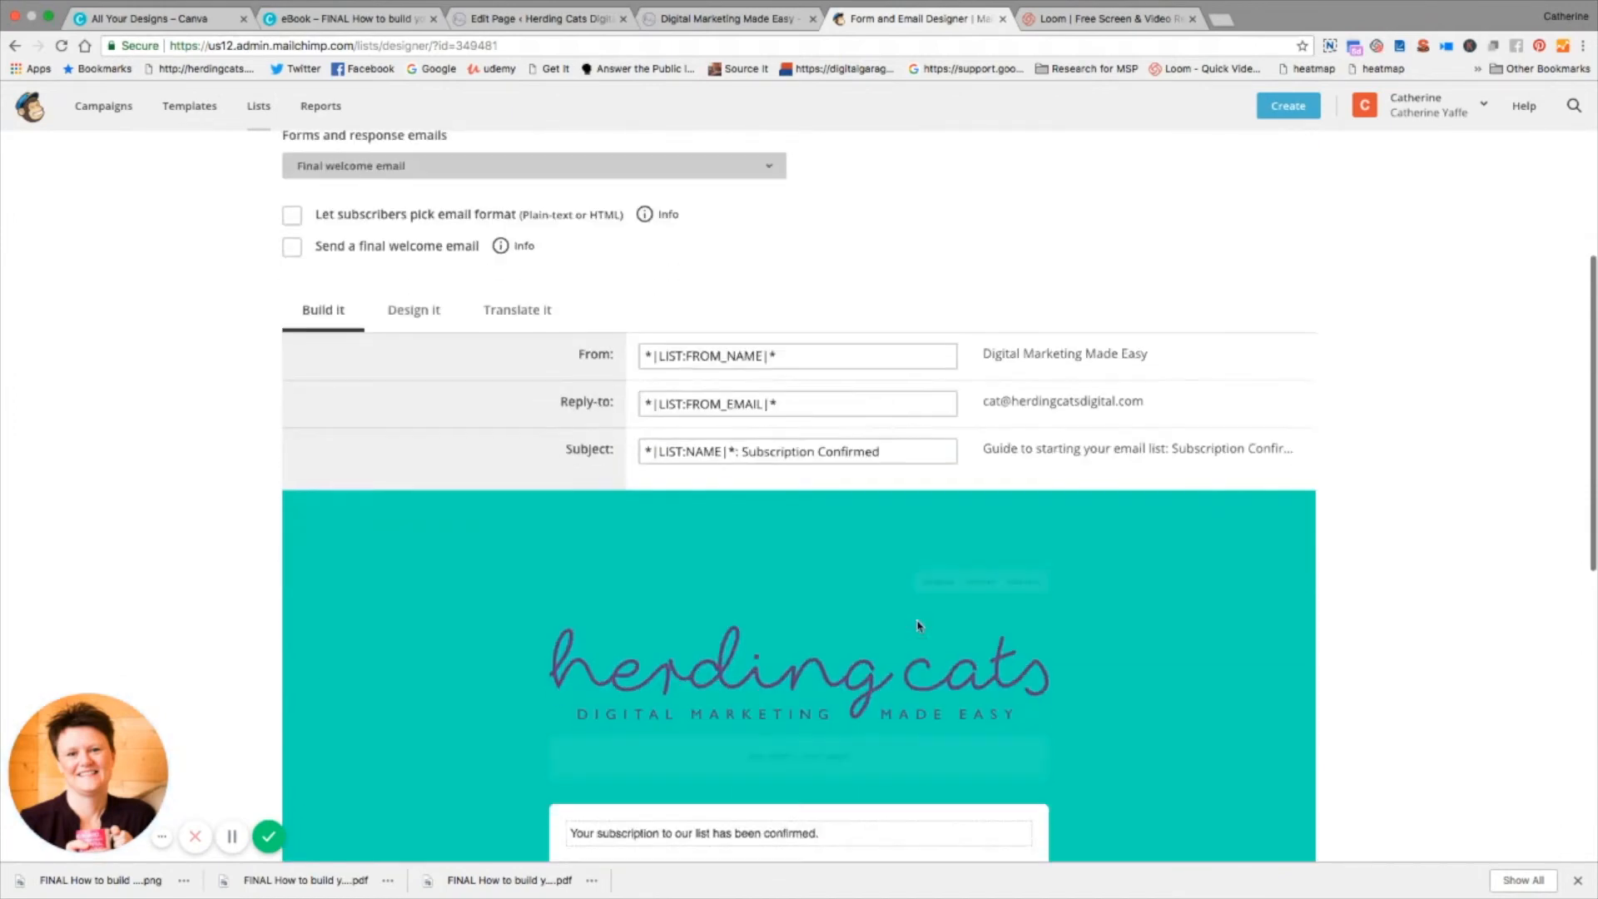
scroll(919, 626, up, 4)
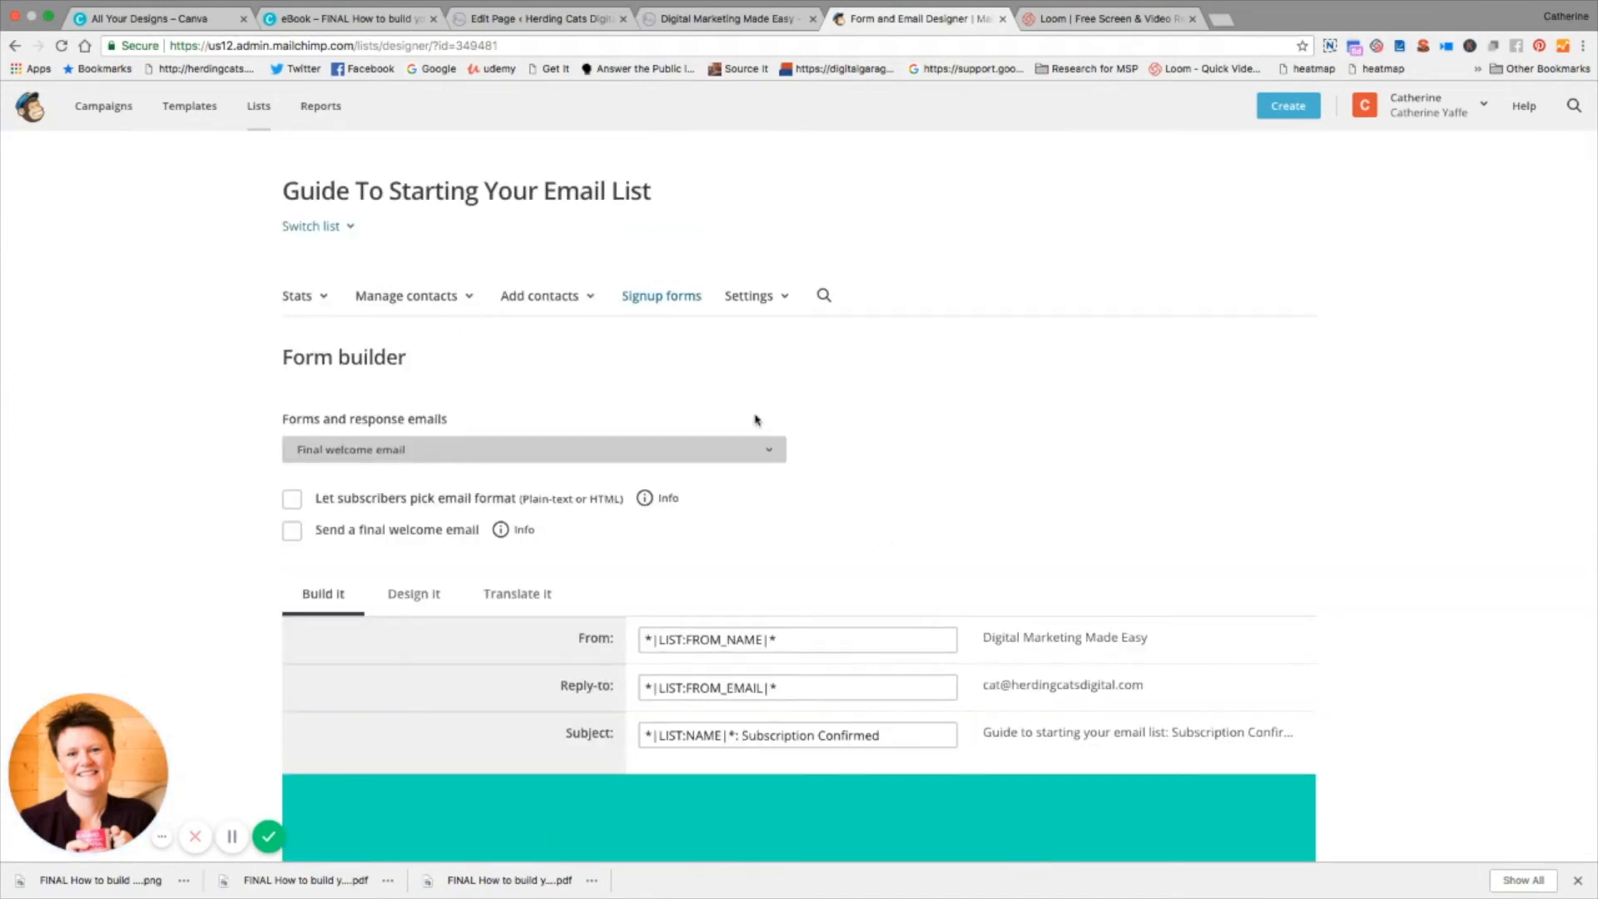
Step: Return the Form builder to the Signup form and select its signup form URL
click(516, 456)
click(350, 367)
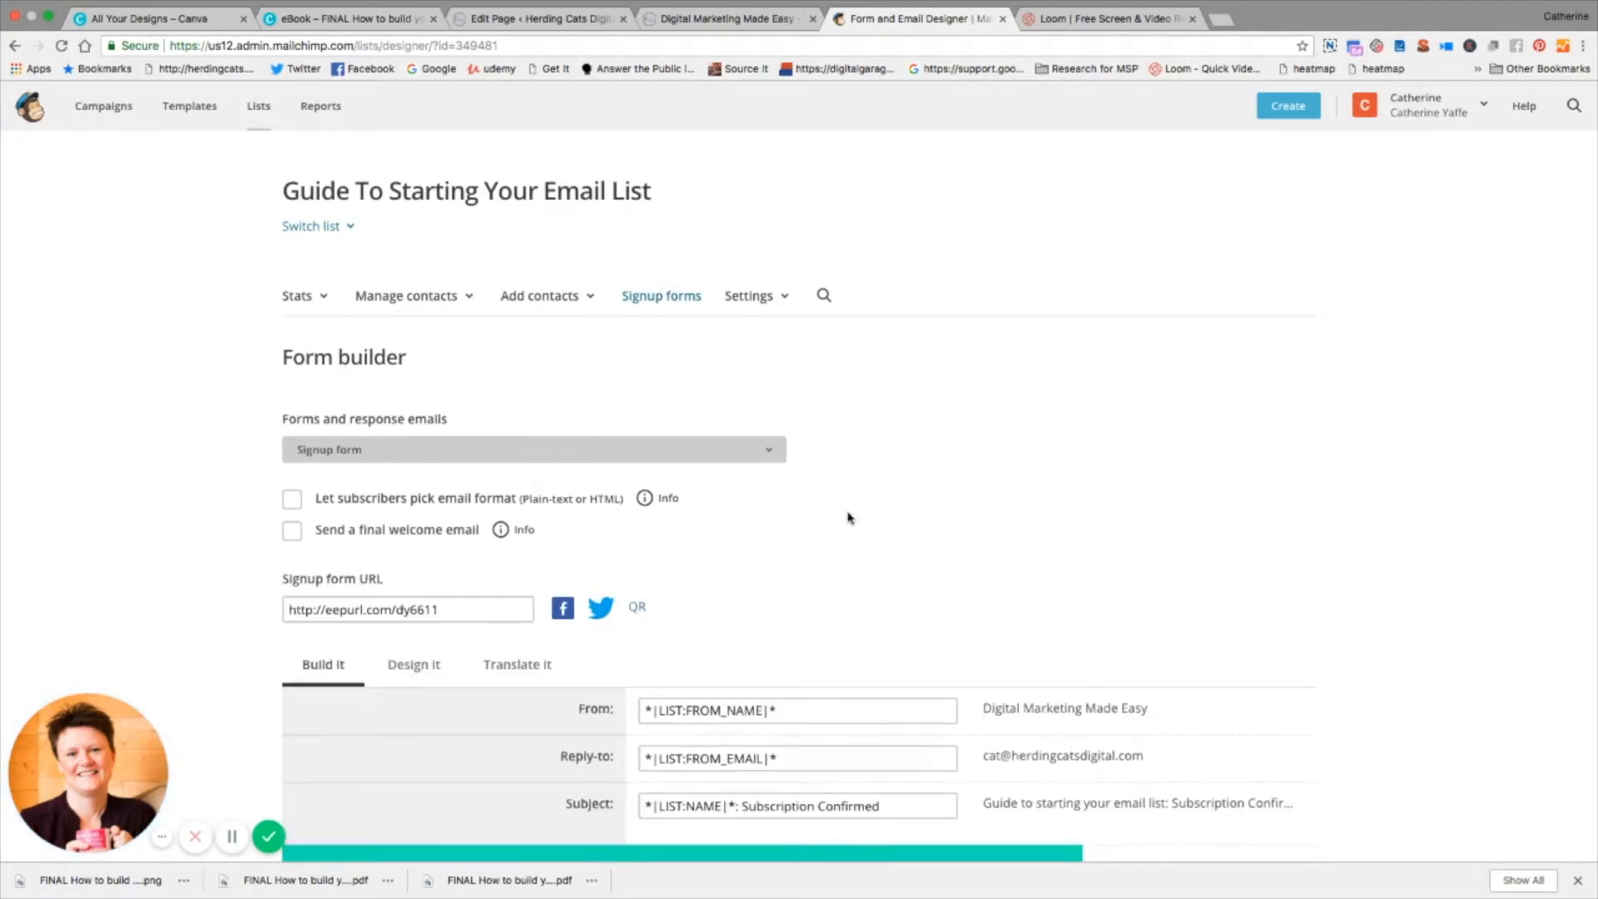
click(456, 610)
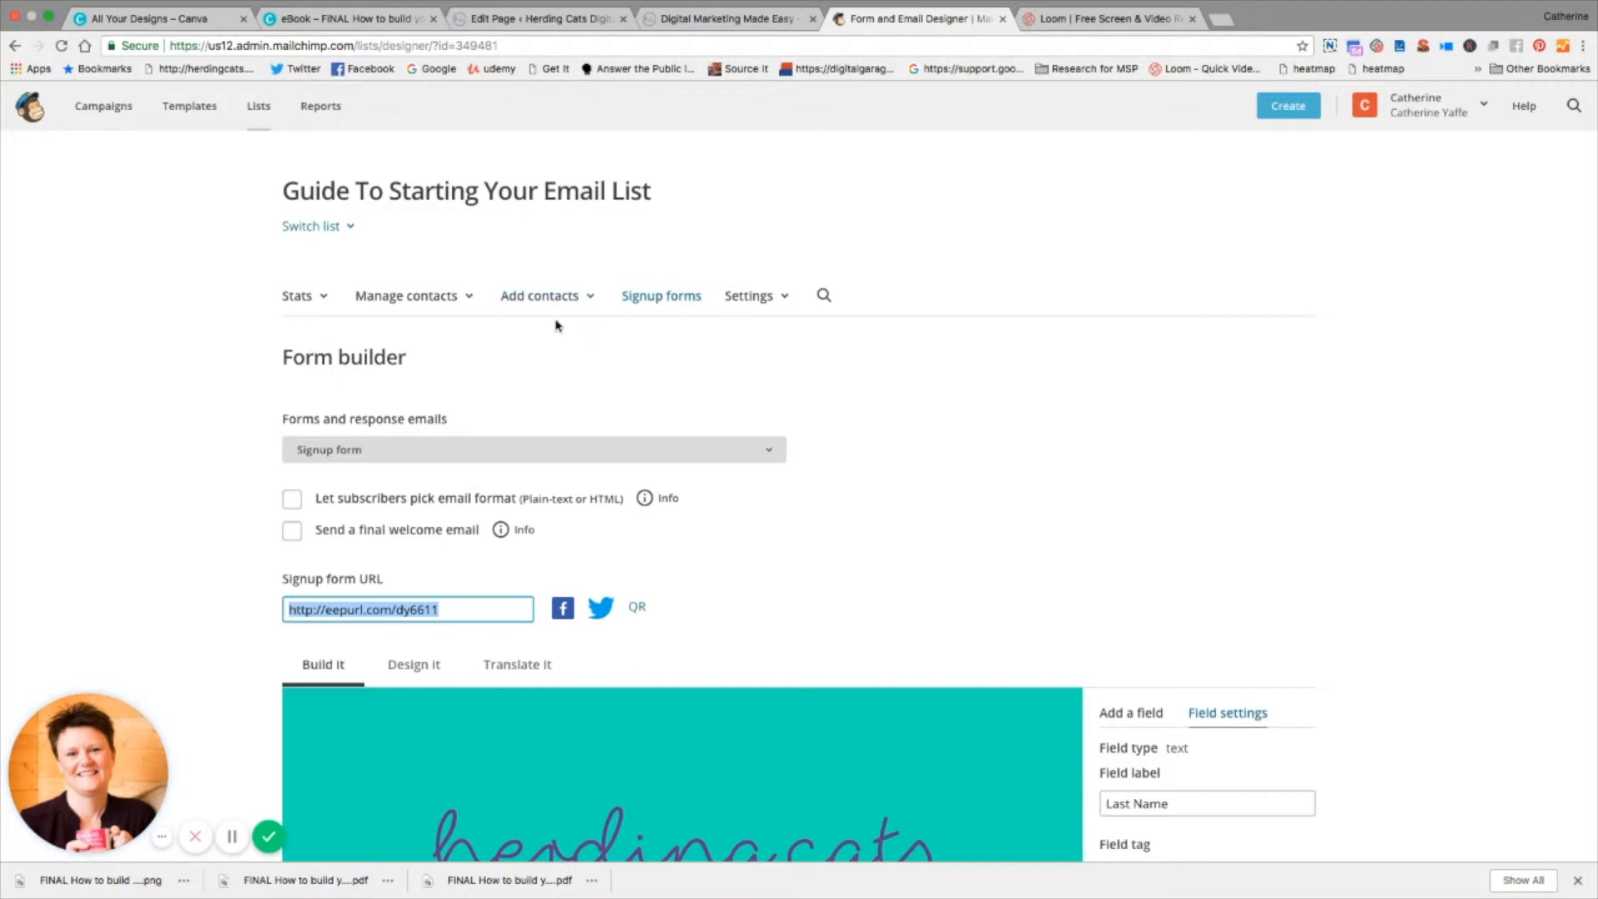
Step: Switch to the WordPress page editor, open the Email Optin module's settings and examine its text, email account, name fields and success action
click(559, 18)
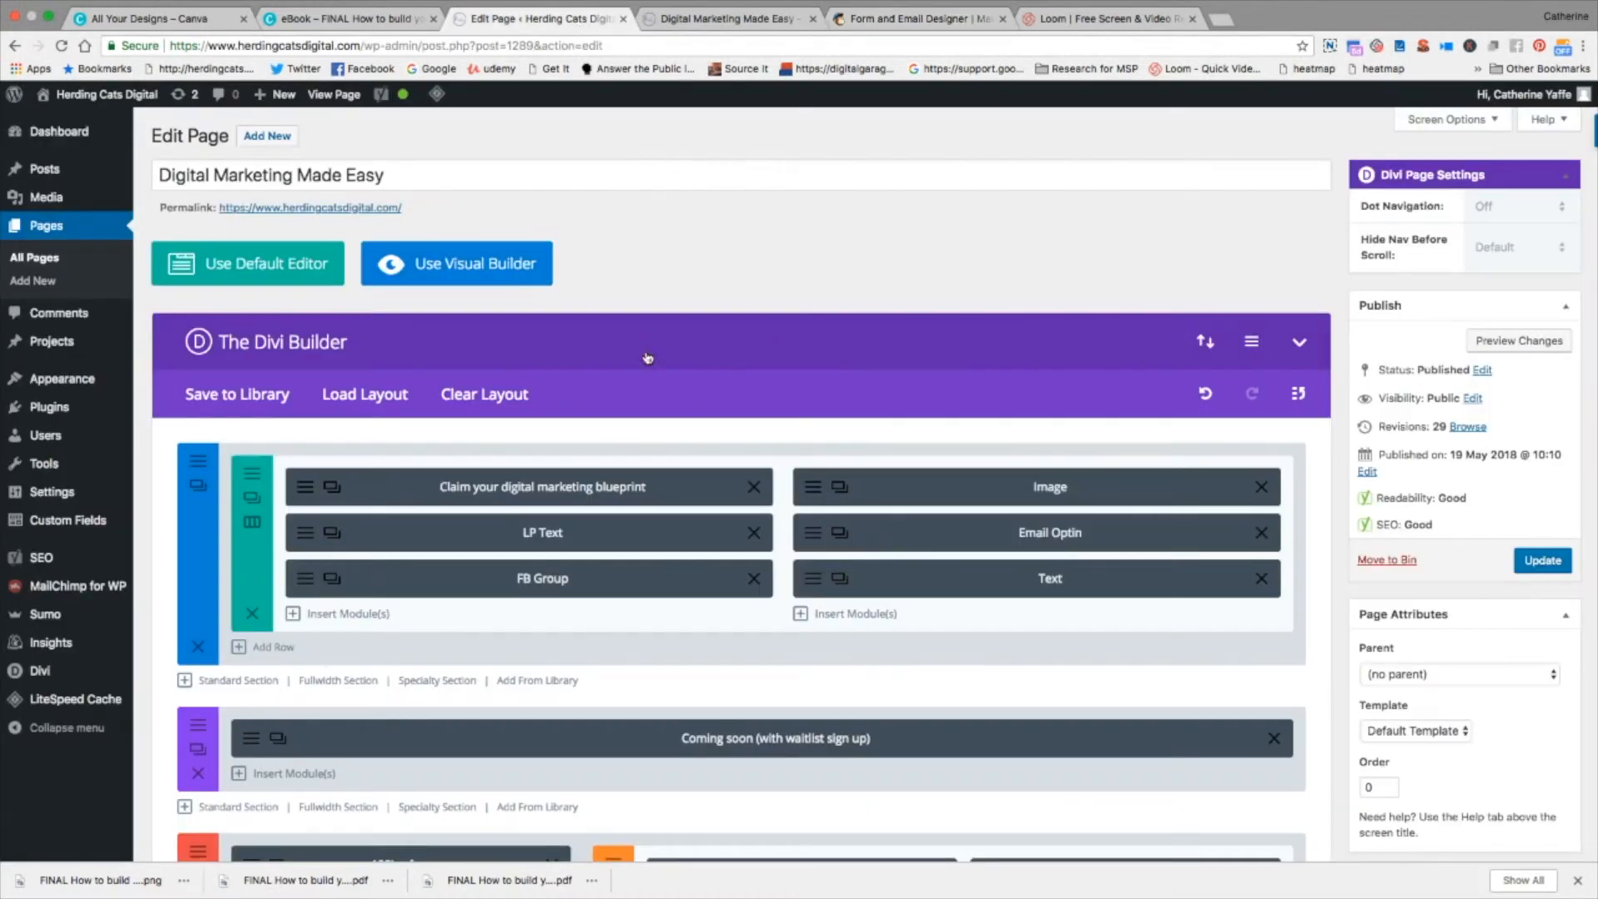
click(814, 541)
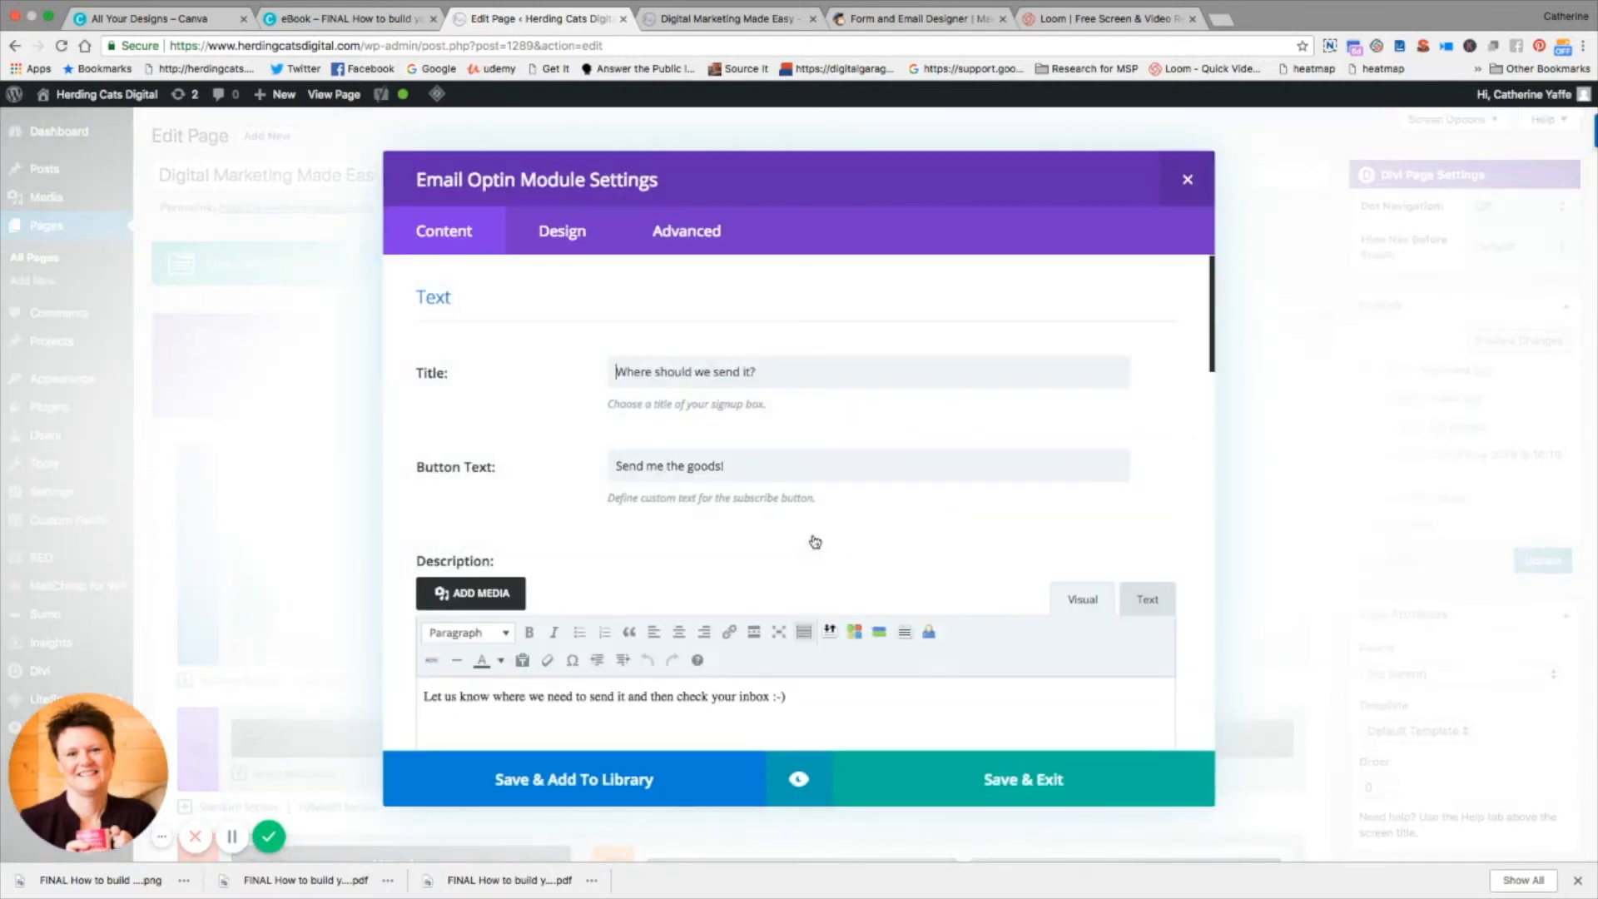
scroll(853, 546, down, 2)
scroll(853, 546, down, 7)
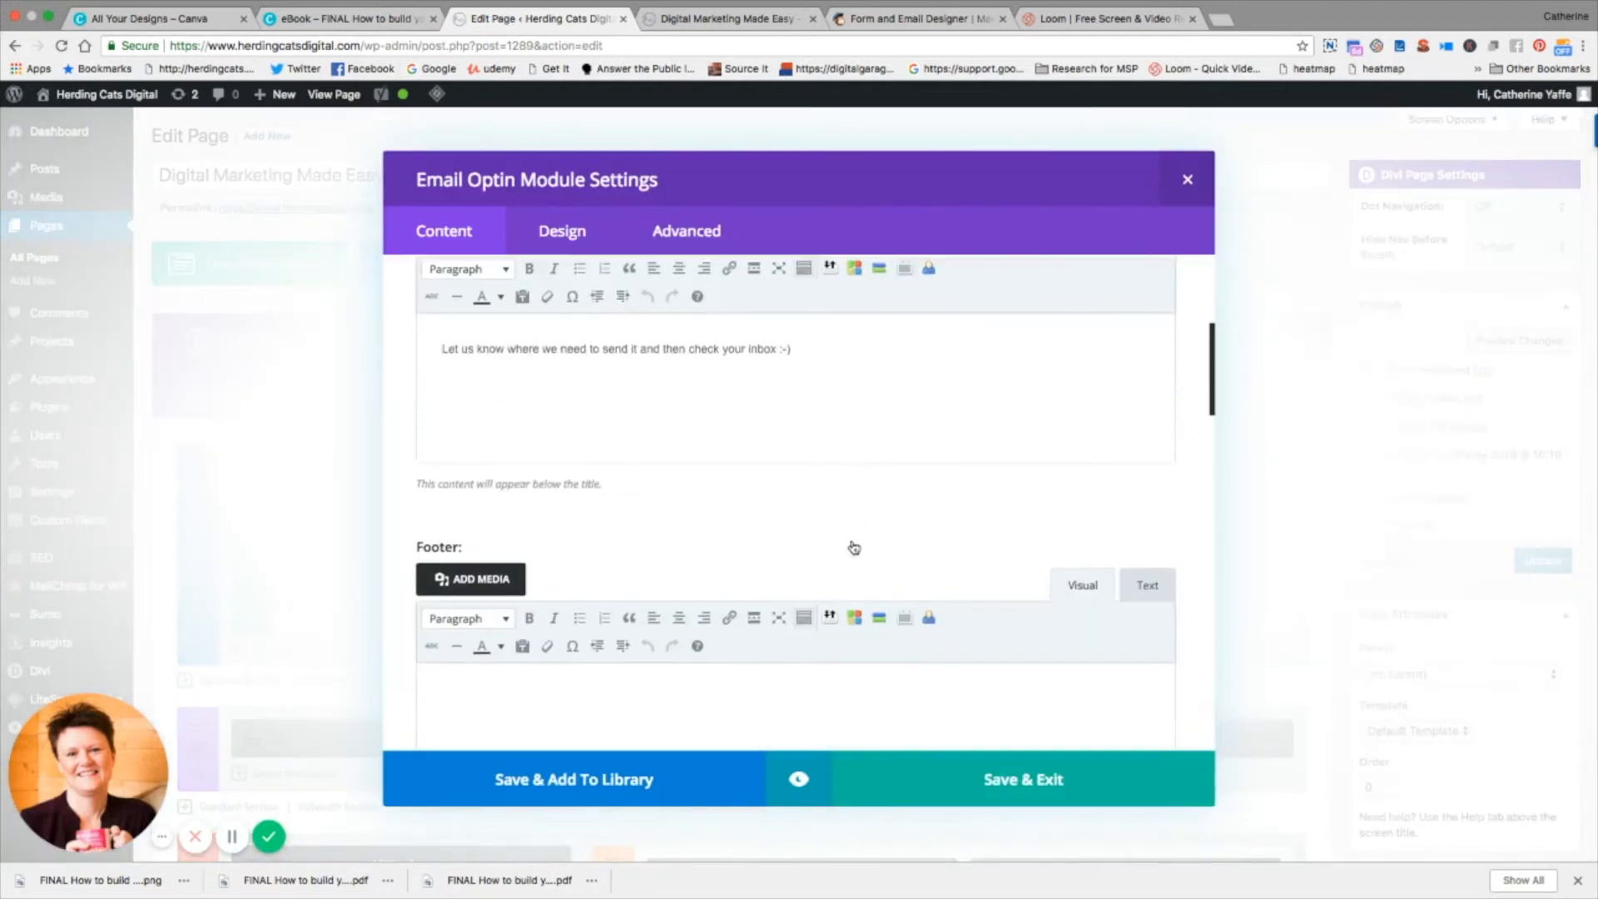
scroll(853, 542, down, 5)
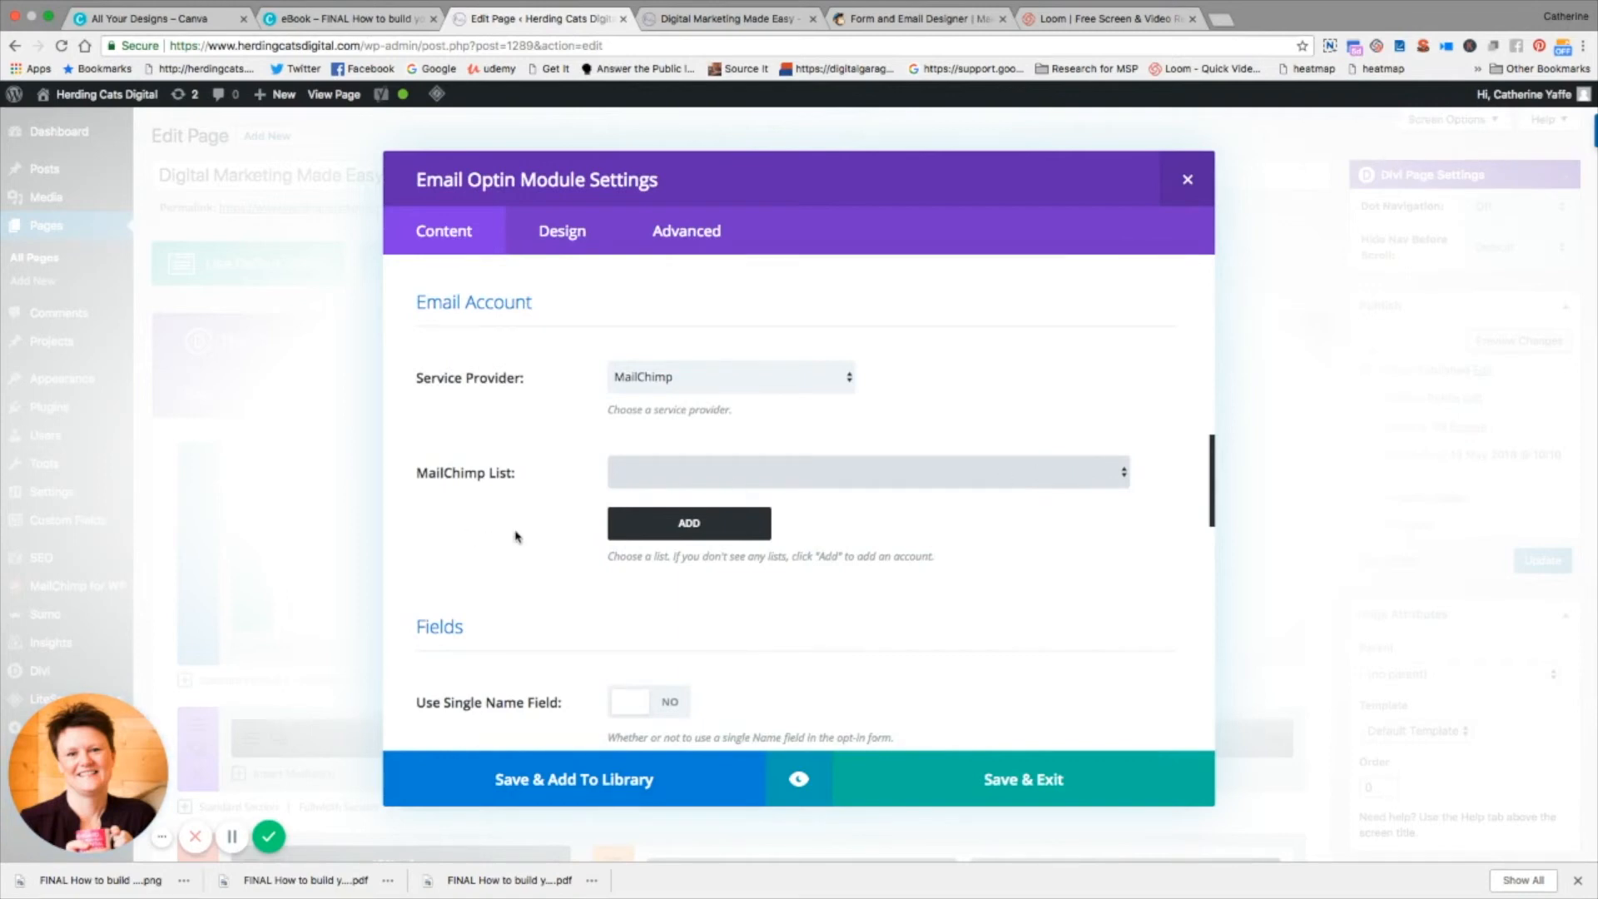
scroll(915, 556, down, 10)
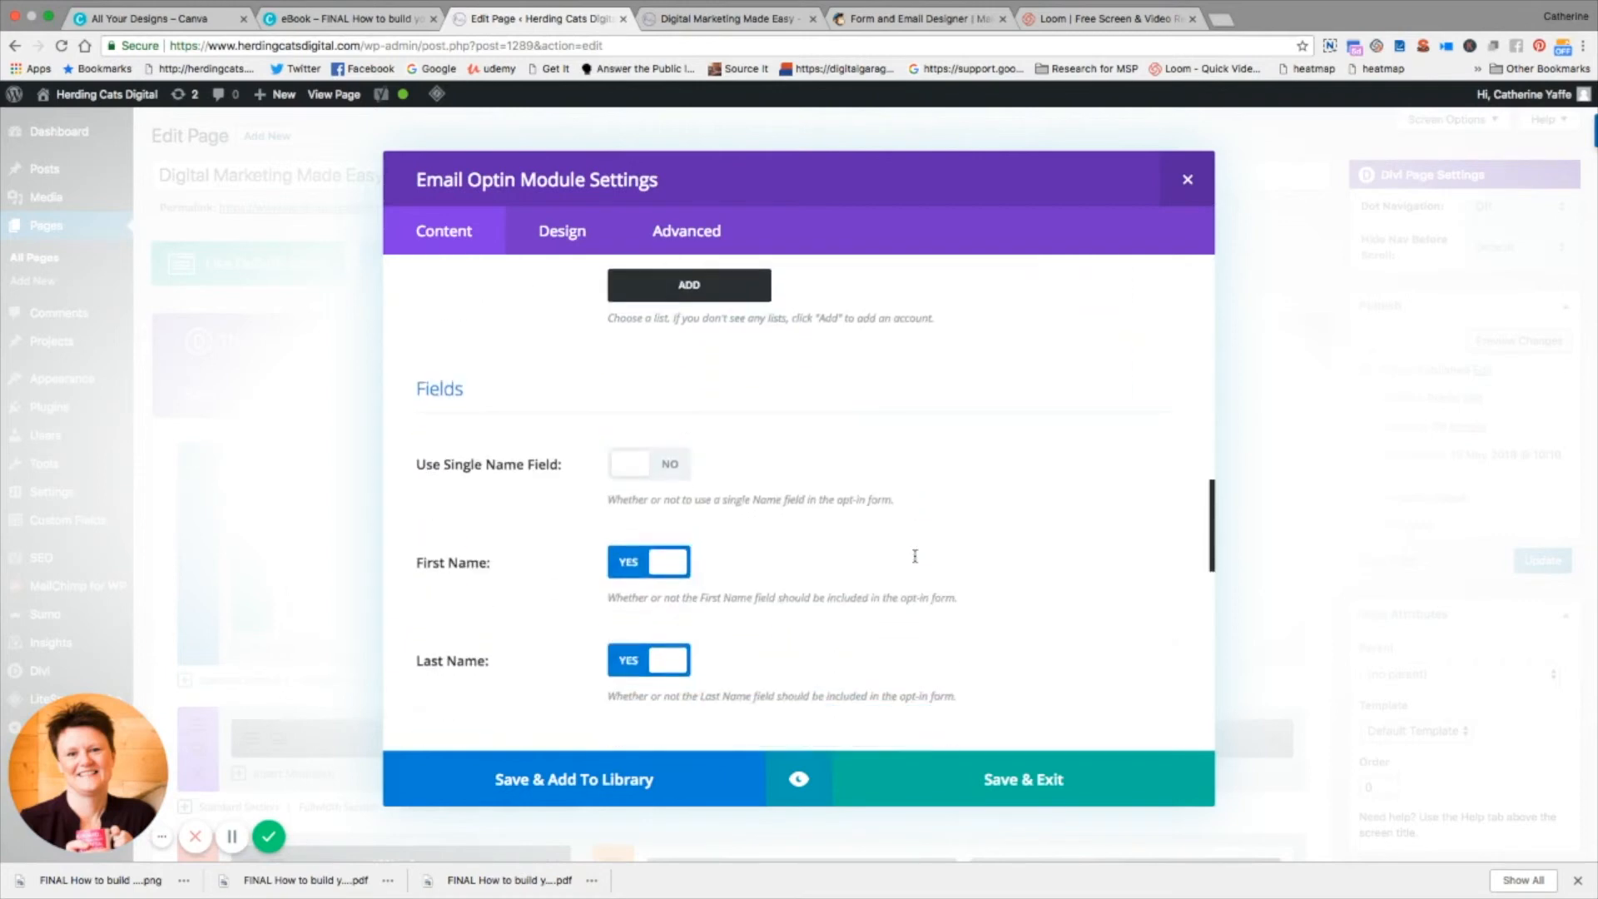
scroll(835, 517, up, 15)
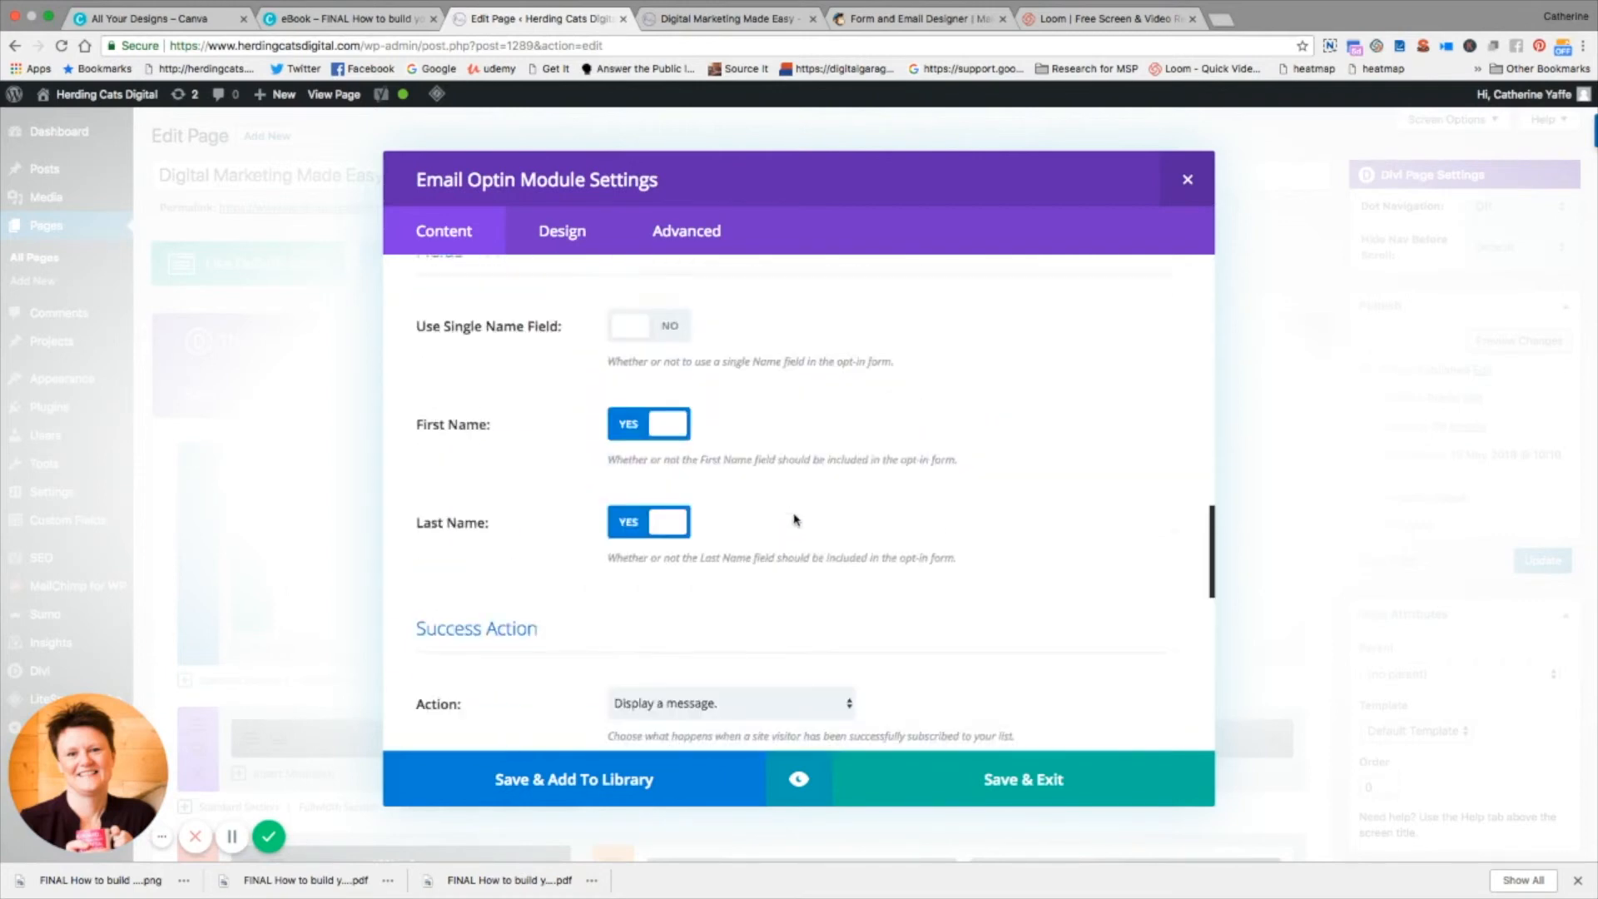
scroll(794, 521, down, 8)
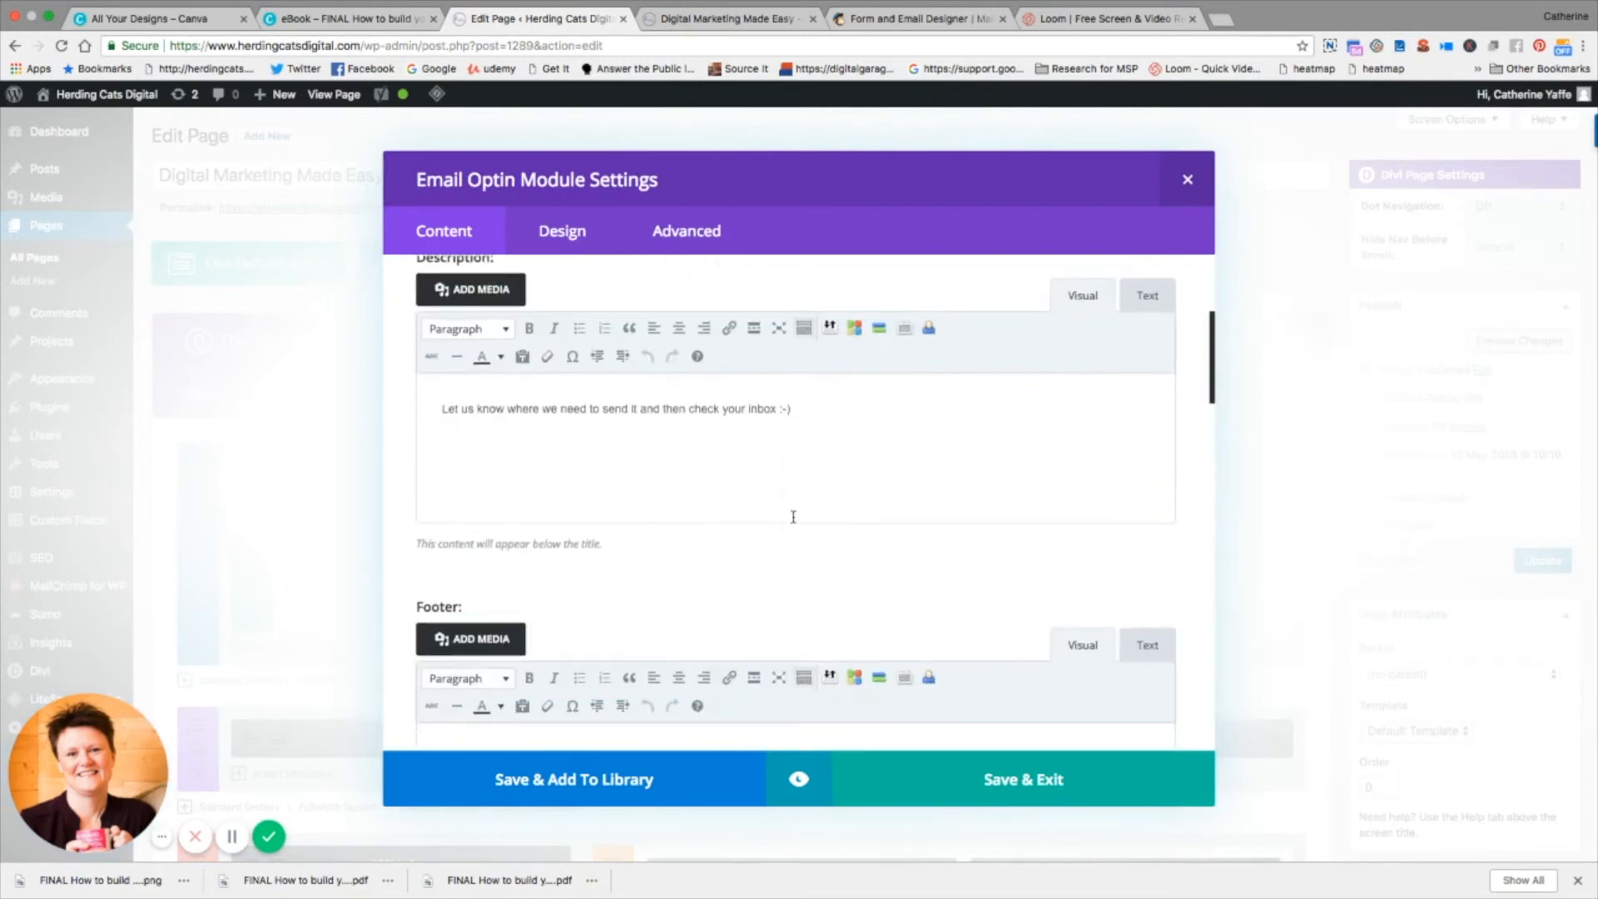
scroll(793, 517, down, 3)
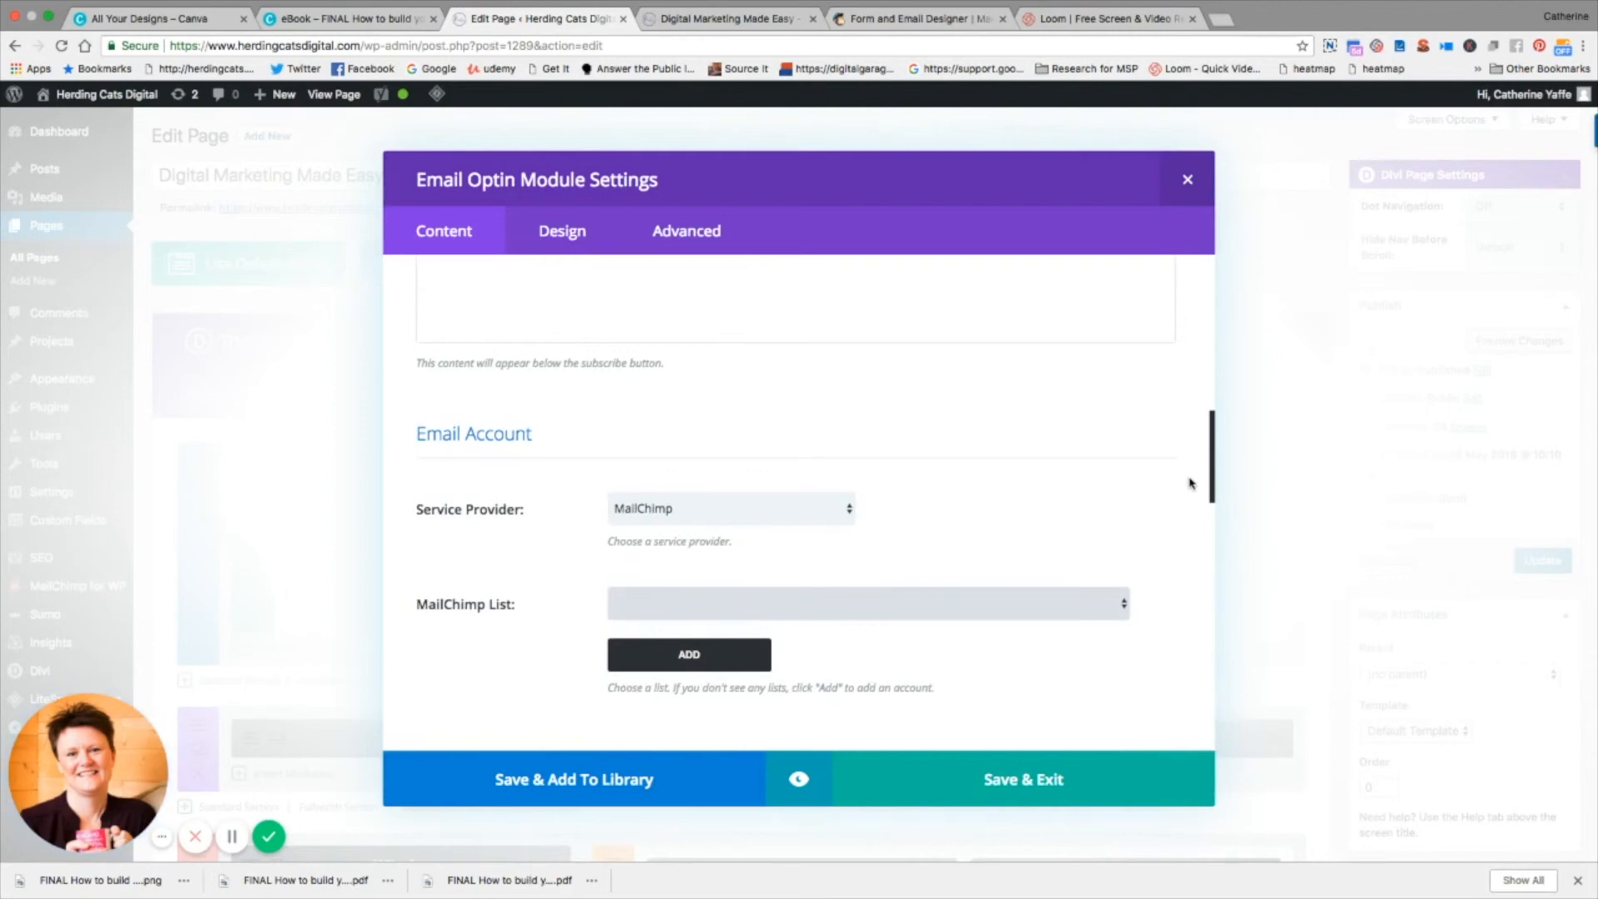
scroll(1135, 635, down, 5)
scroll(1038, 556, up, 3)
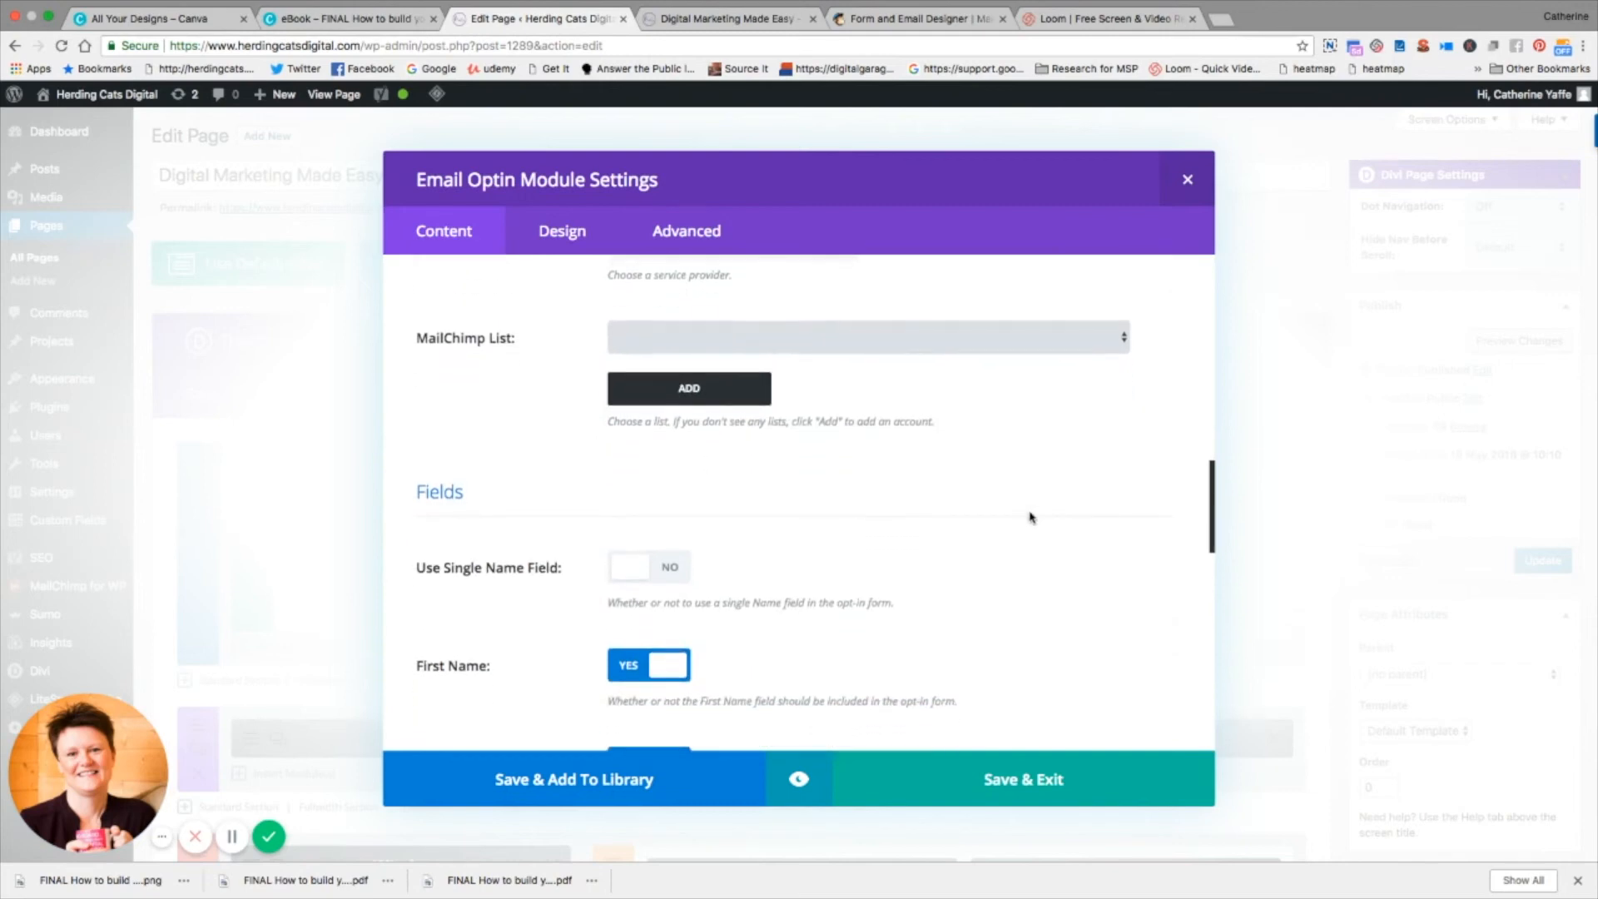
Step: Fetch the MailChimp lists, set the Email Optin module's list to "Guide to starting your email list", and save the module
scroll(1030, 516, up, 3)
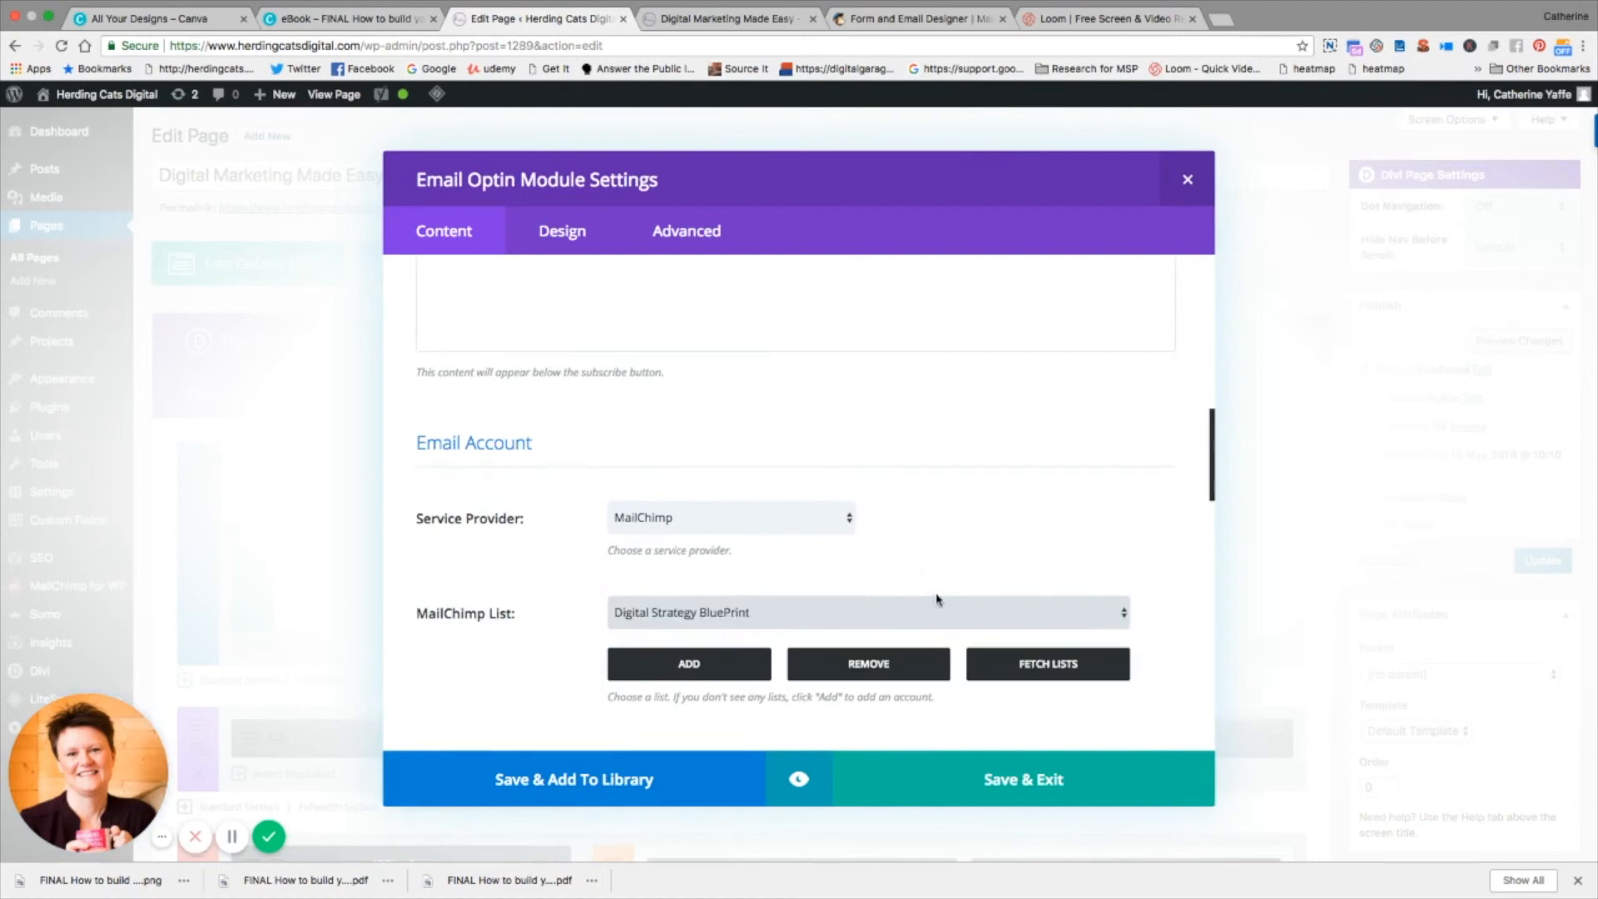
click(1026, 656)
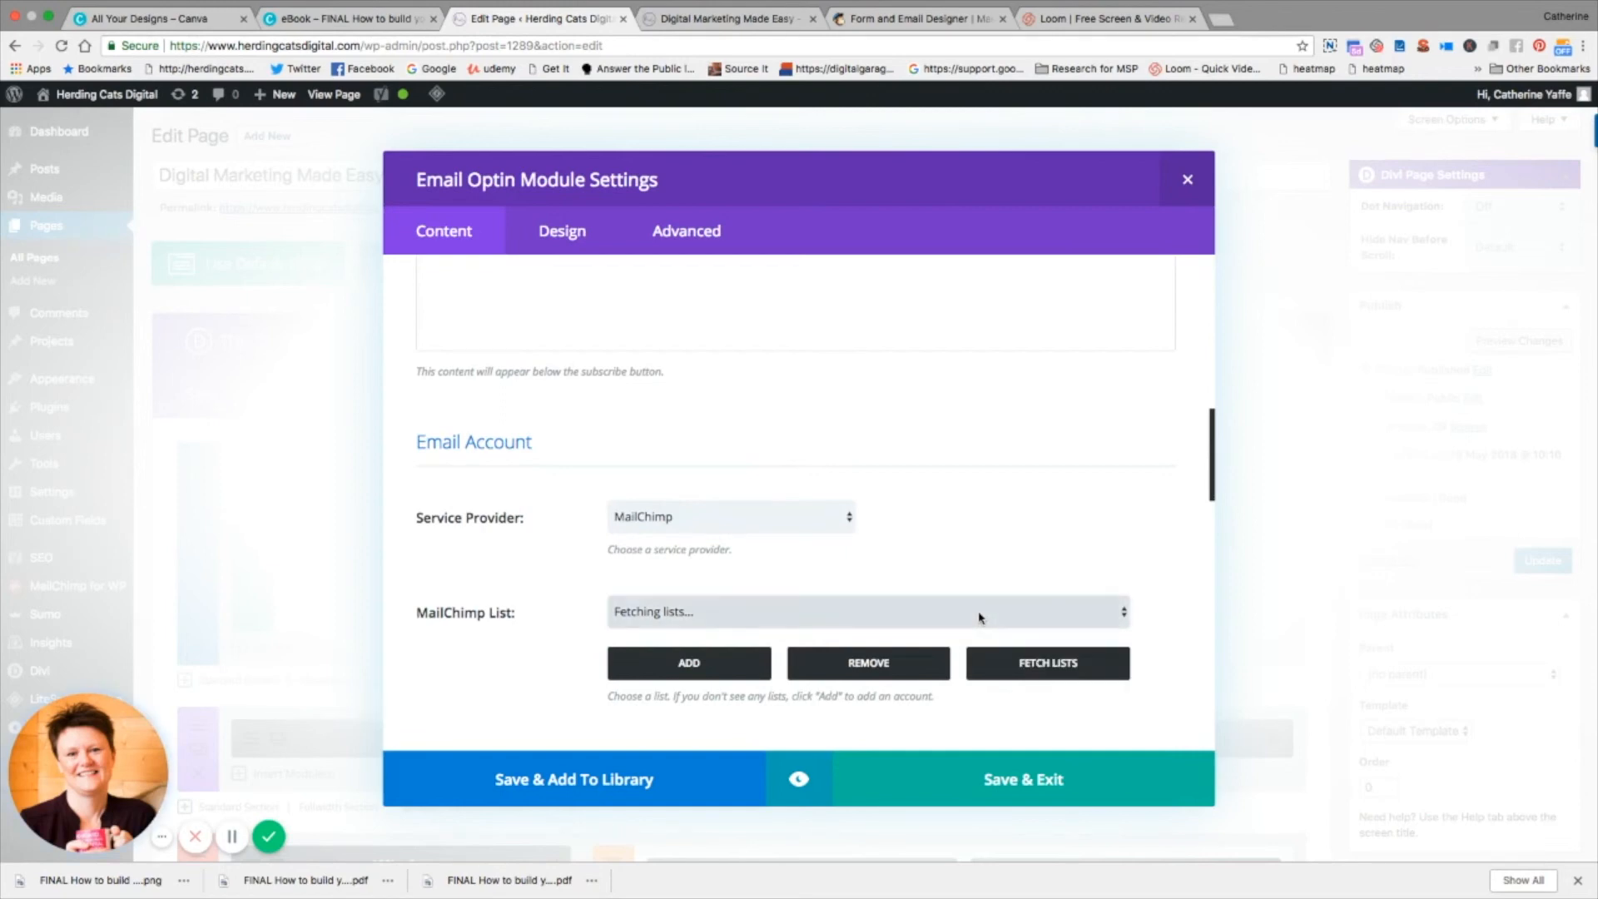
click(747, 526)
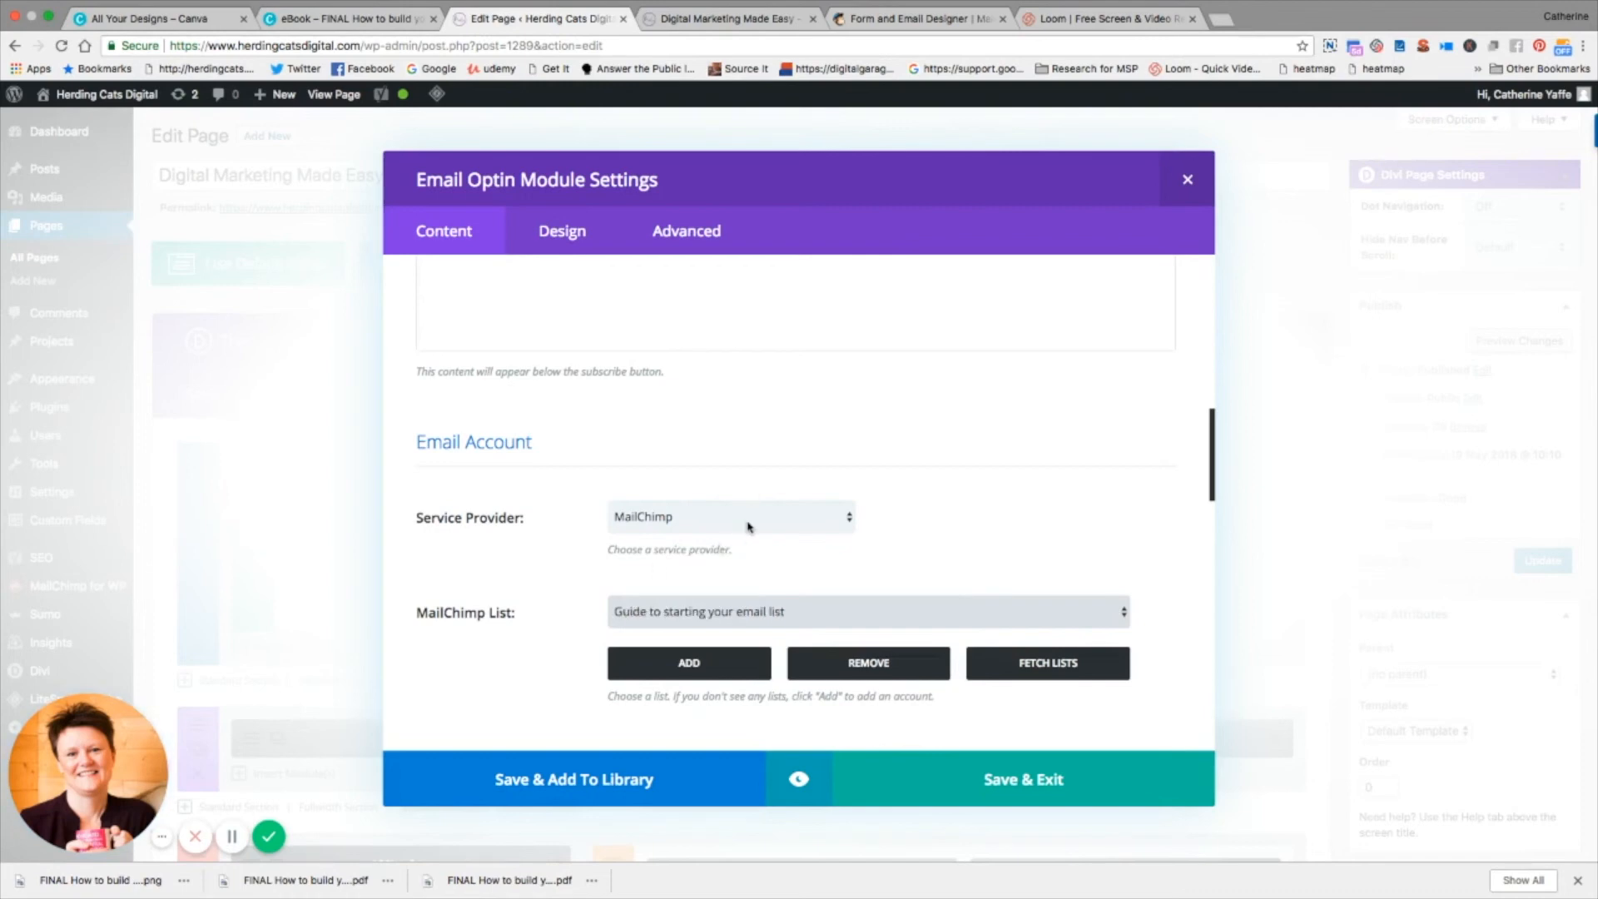
scroll(976, 711, down, 1)
scroll(976, 710, down, 5)
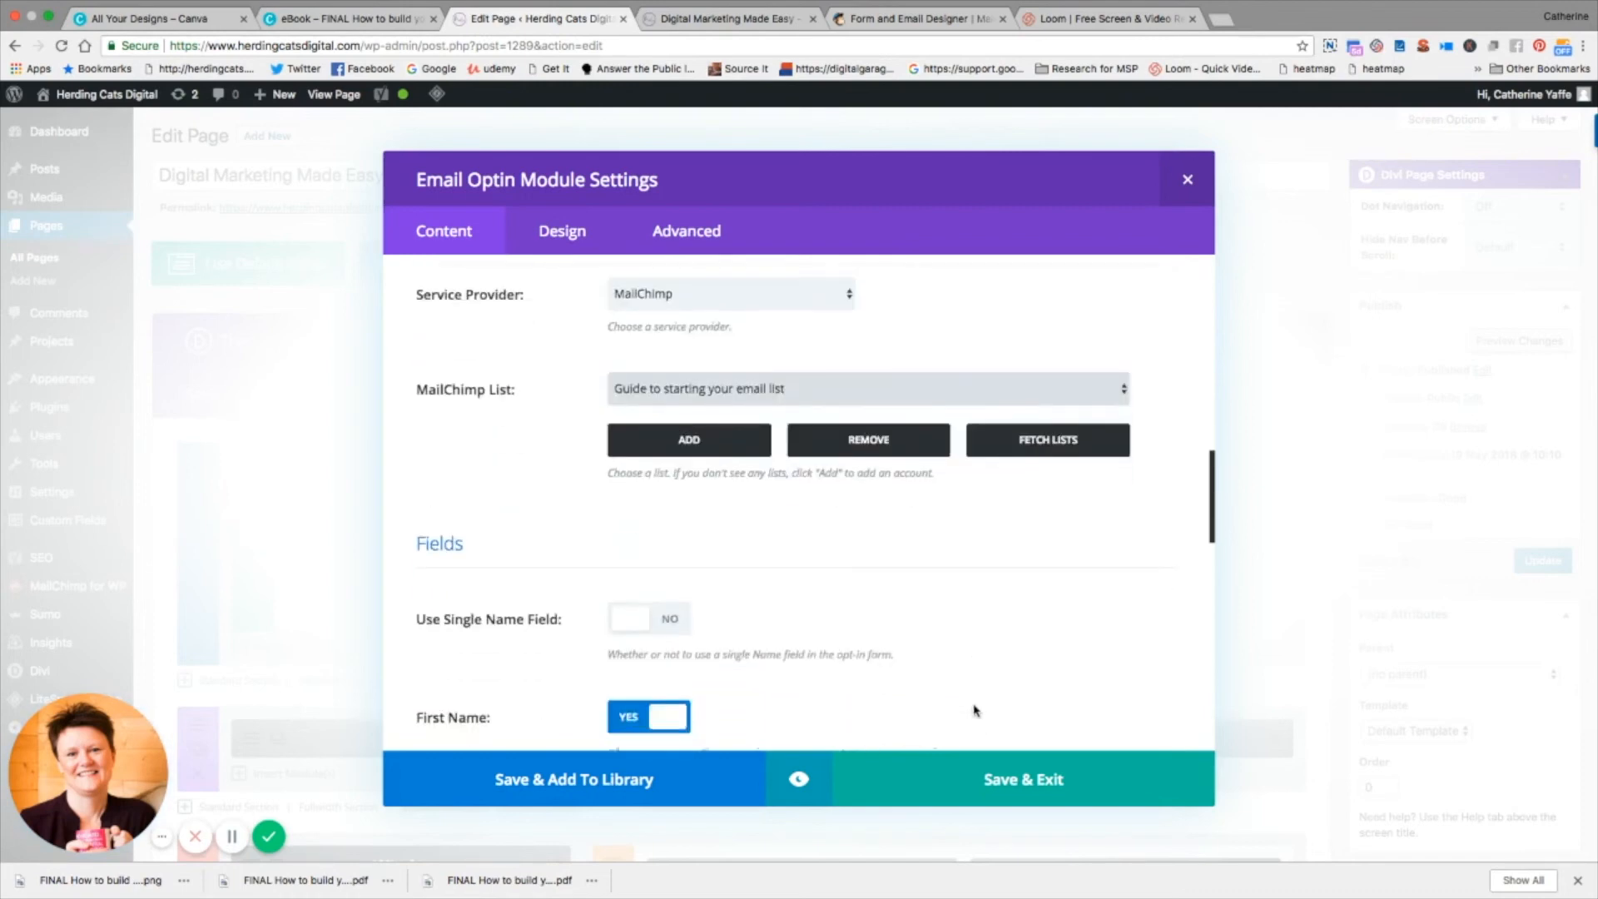
click(1023, 779)
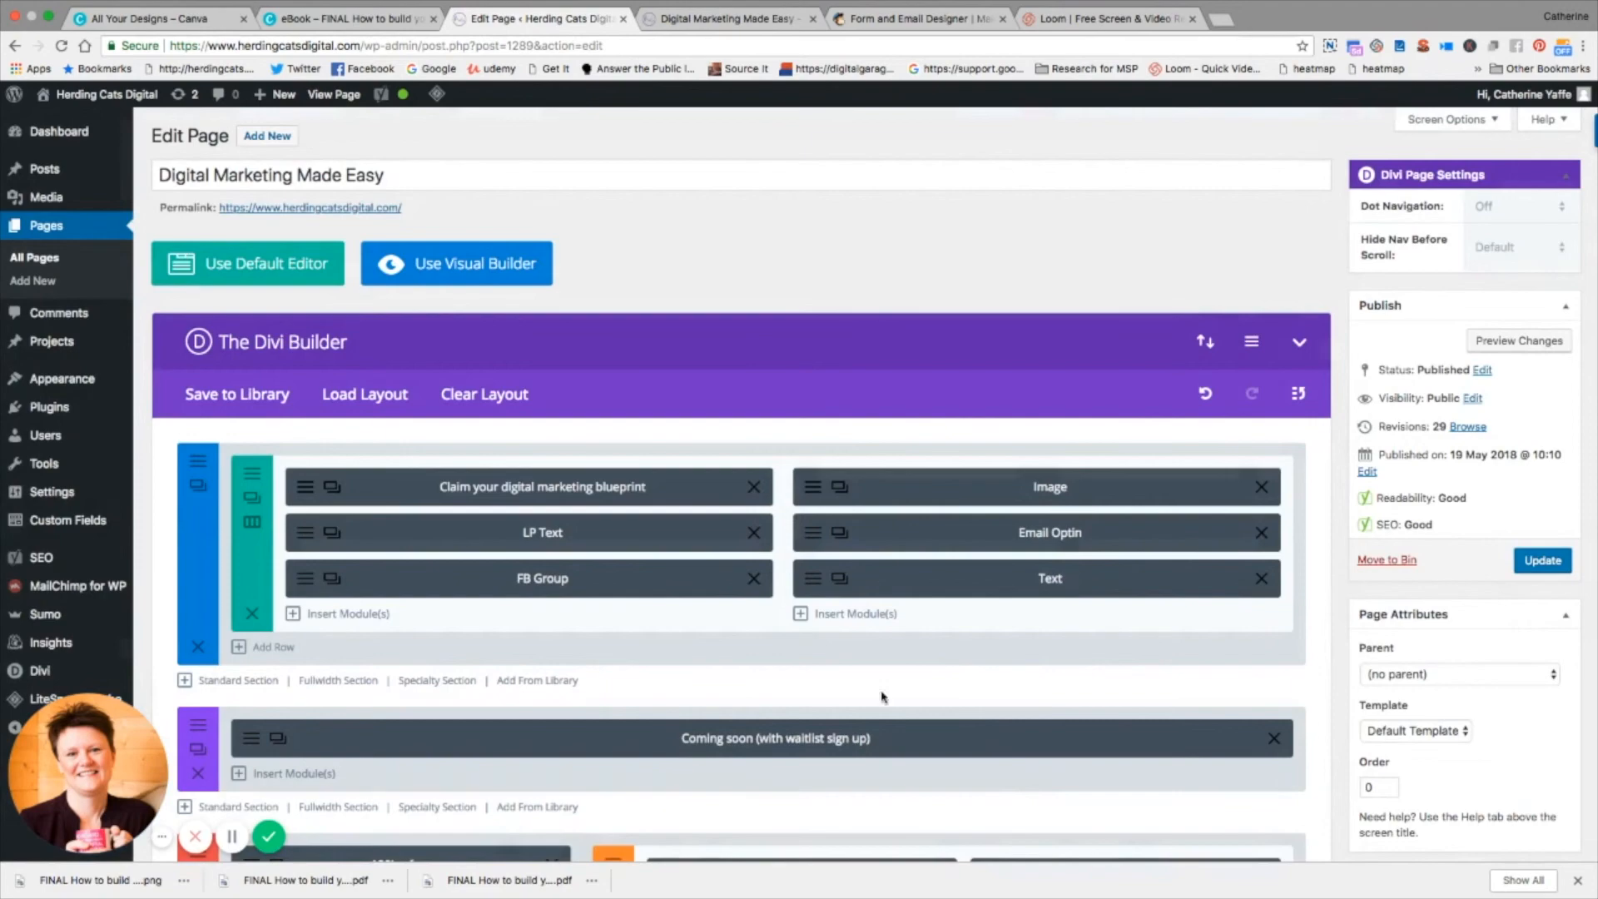
Step: Review the Digital Marketing Made Easy page preview, from the header and guide cover to the "Where should we send it?" opt-in form
click(755, 19)
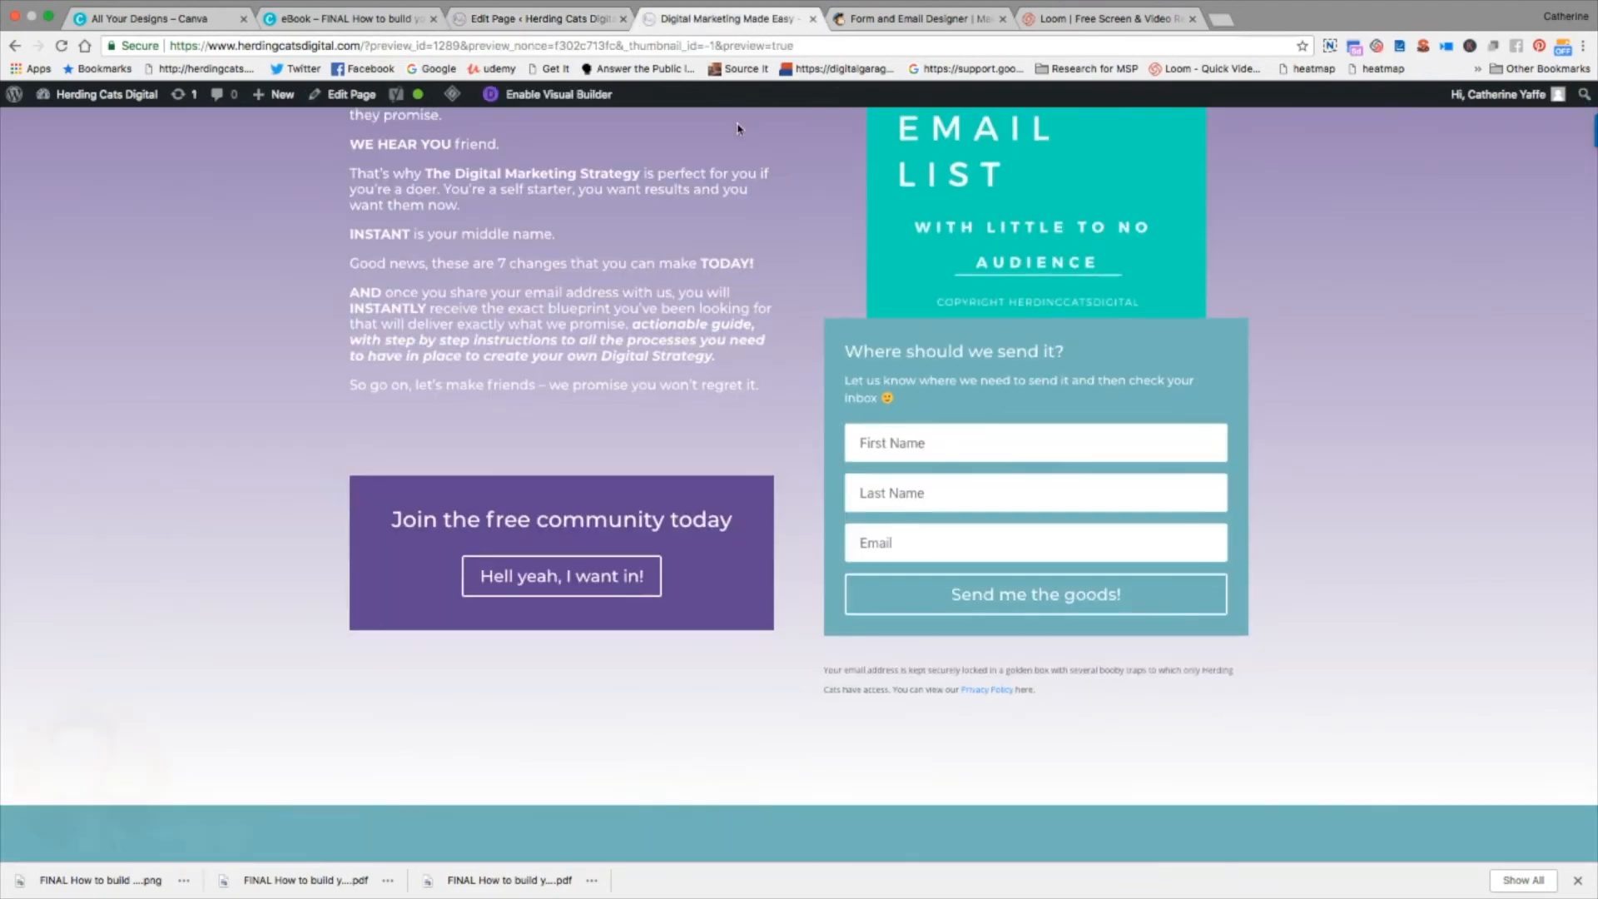
scroll(2, 354, up, 15)
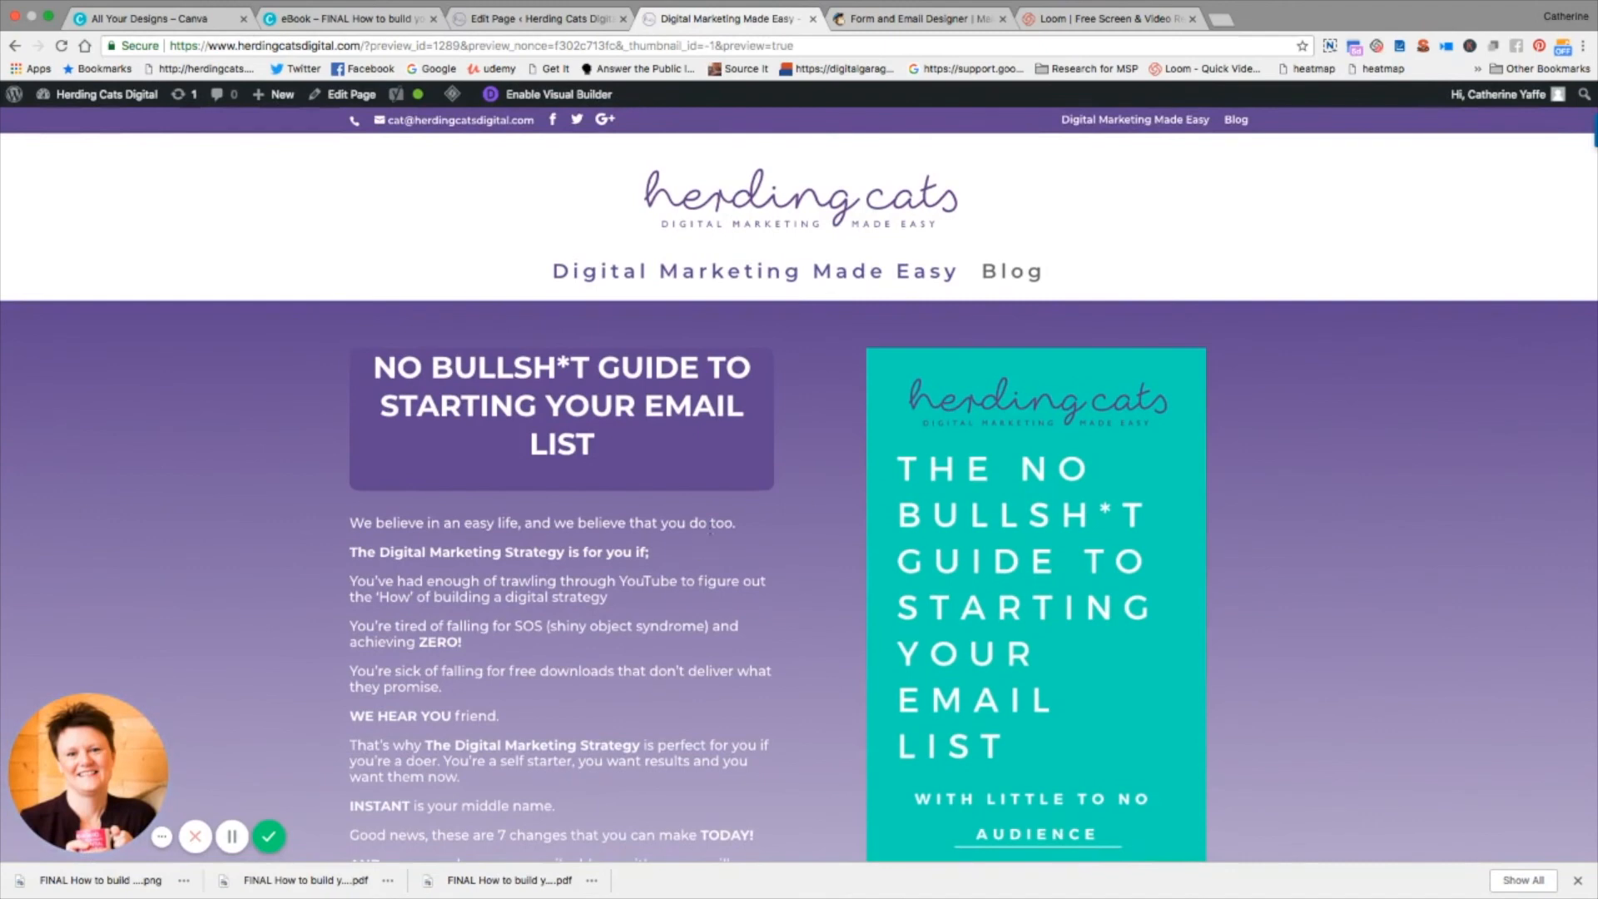
scroll(1307, 449, down, 3)
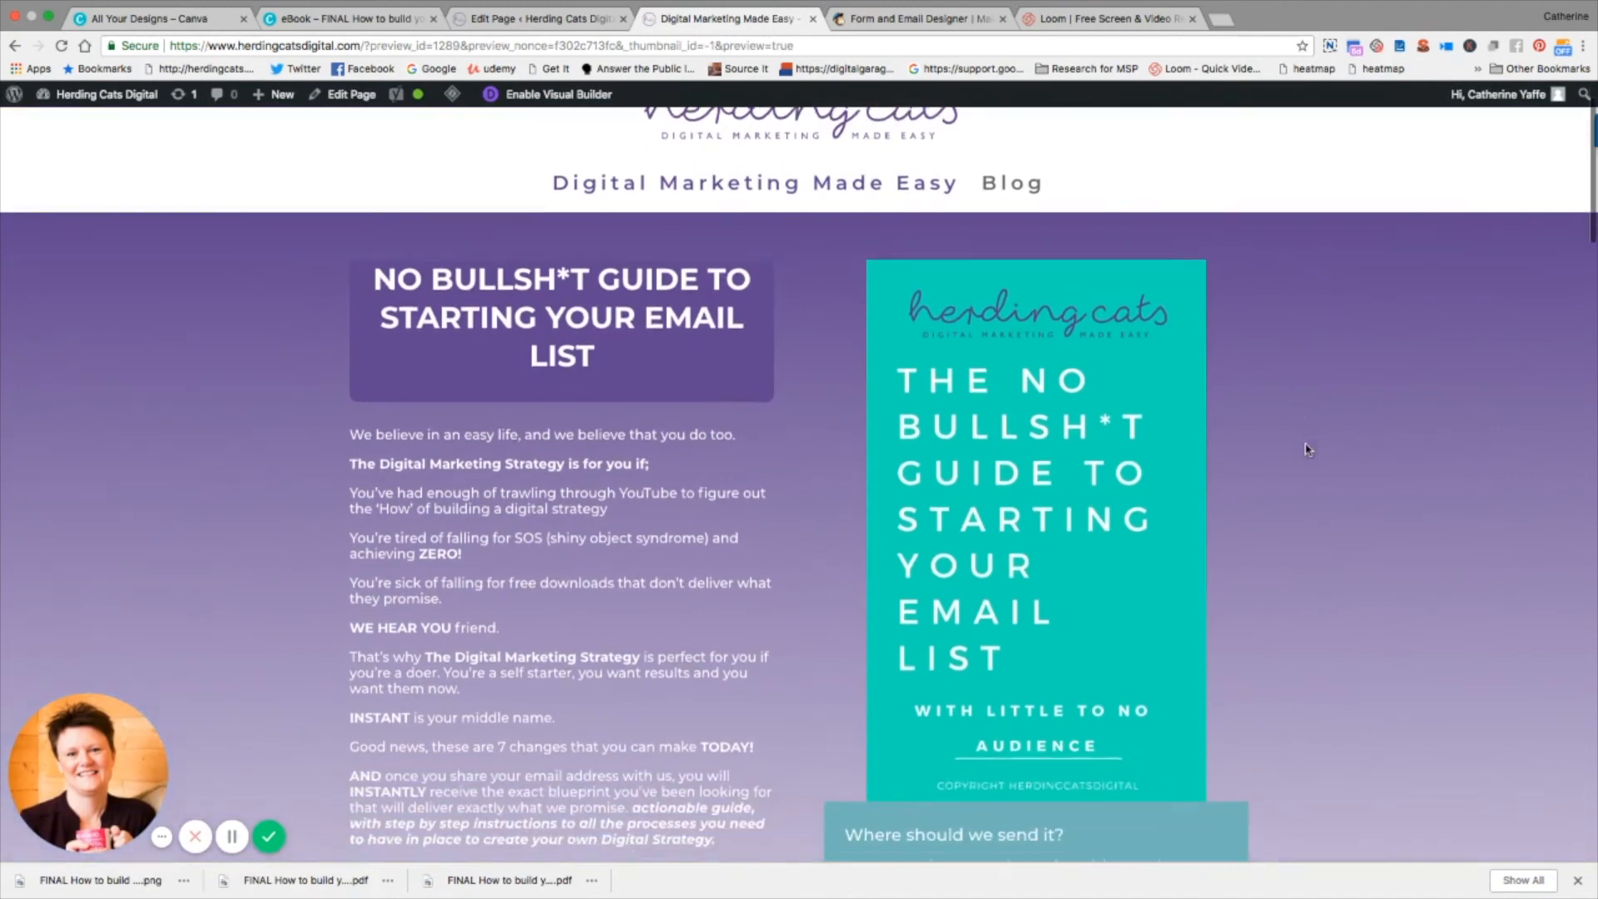
scroll(1307, 450, down, 5)
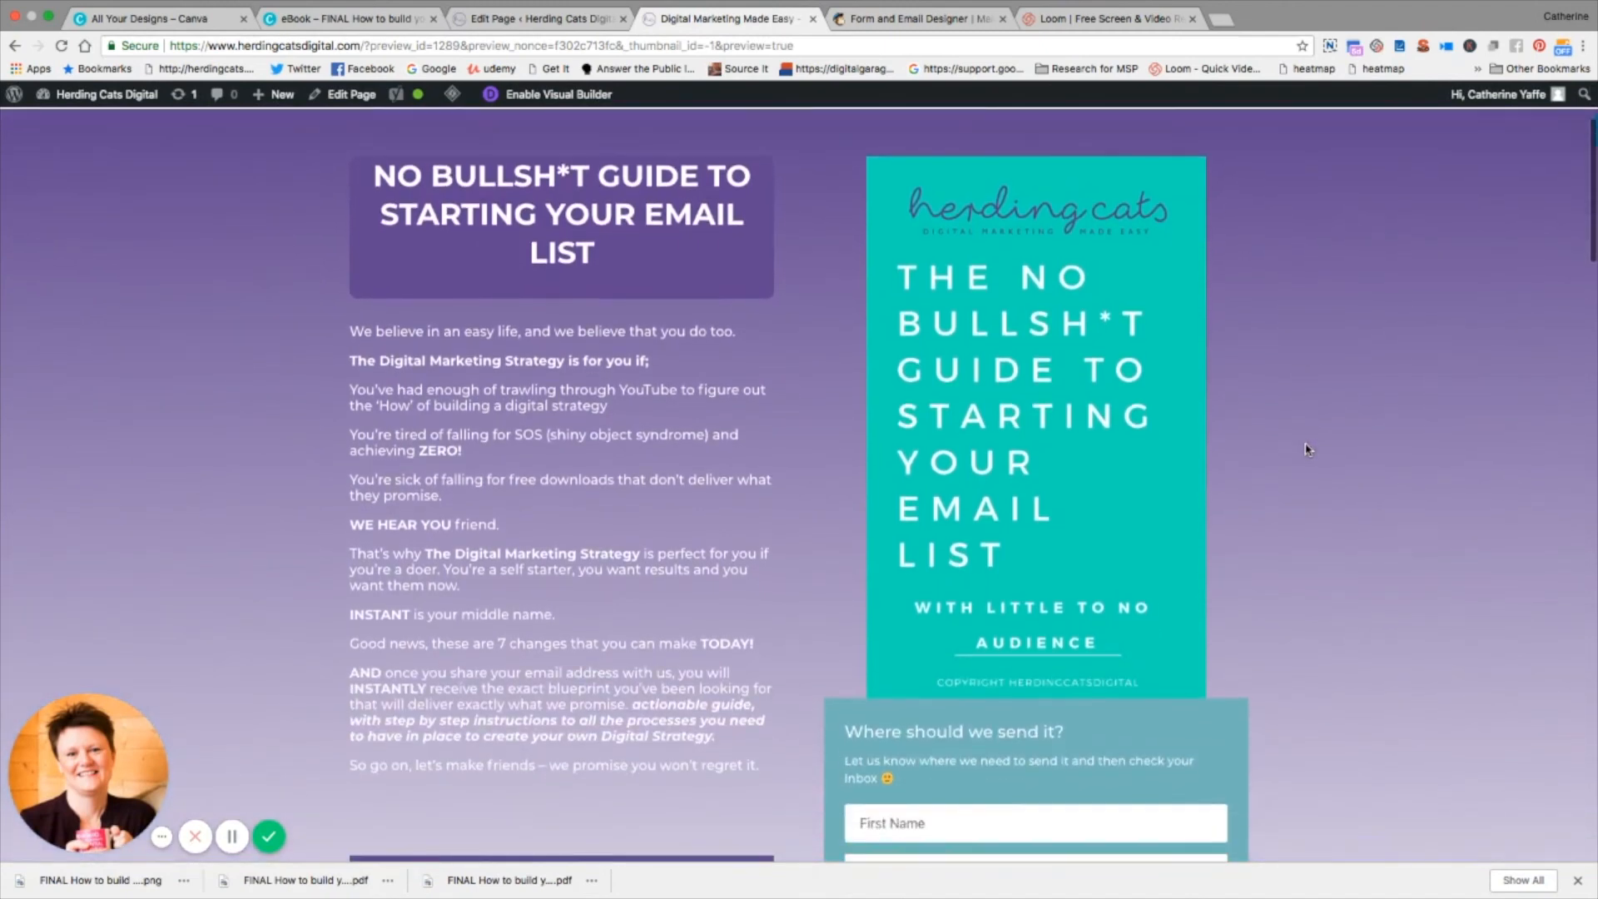
scroll(1305, 449, down, 1)
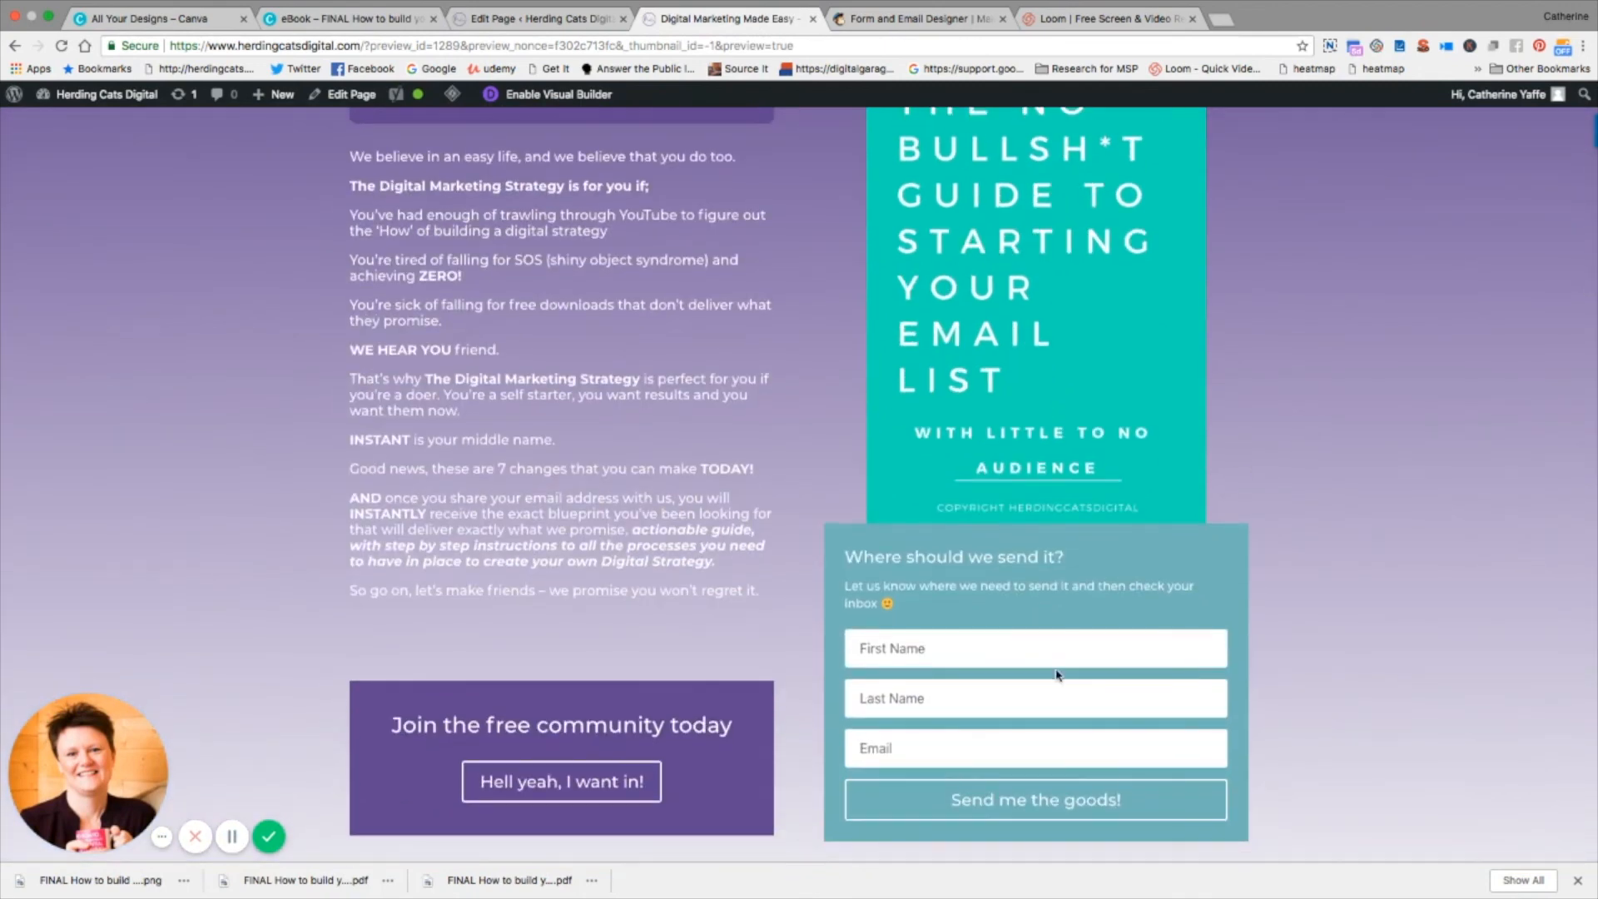